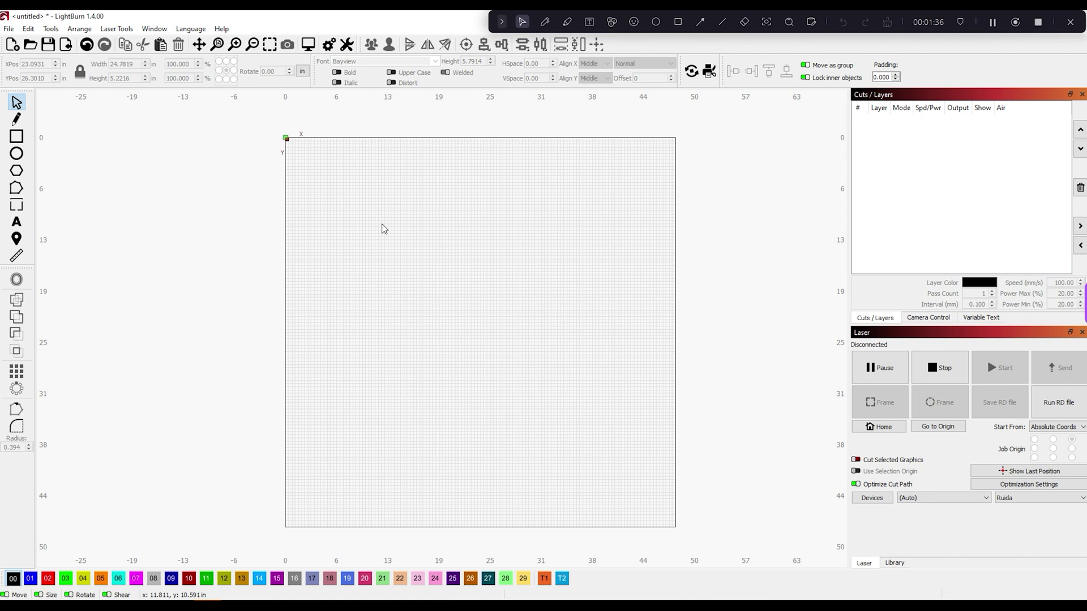
- Start a new text object in the middle of the work area
left_click(16, 221)
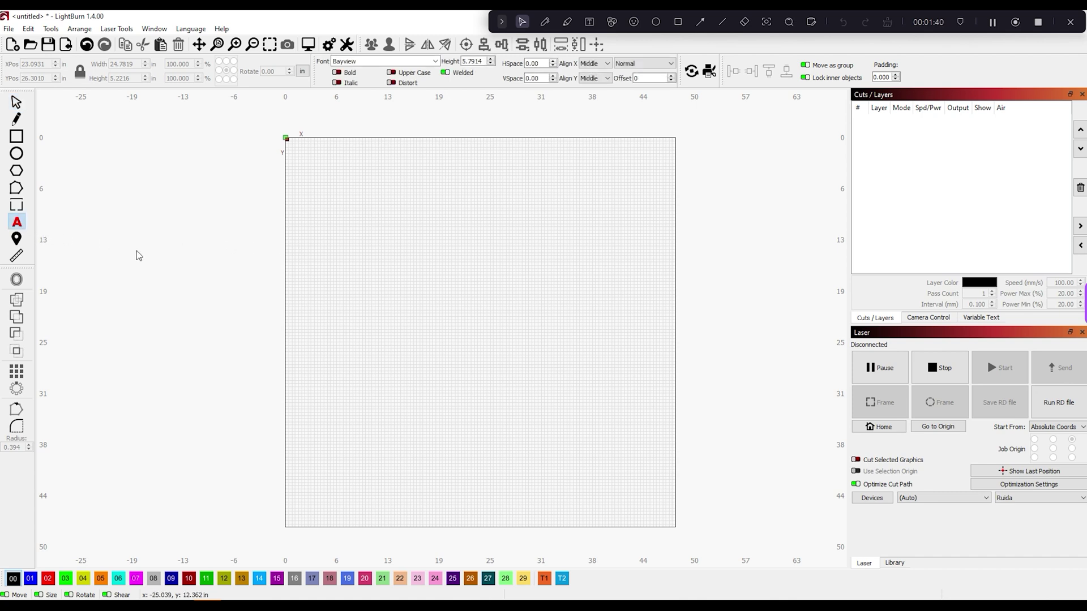
left_click(353, 324)
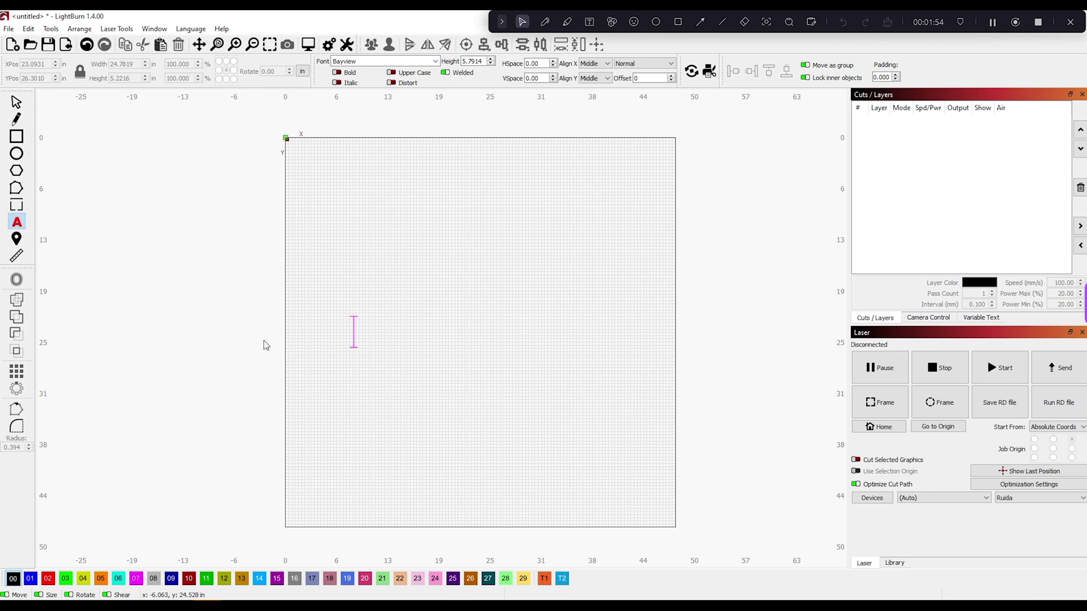
scroll(439, 281, "down", 4)
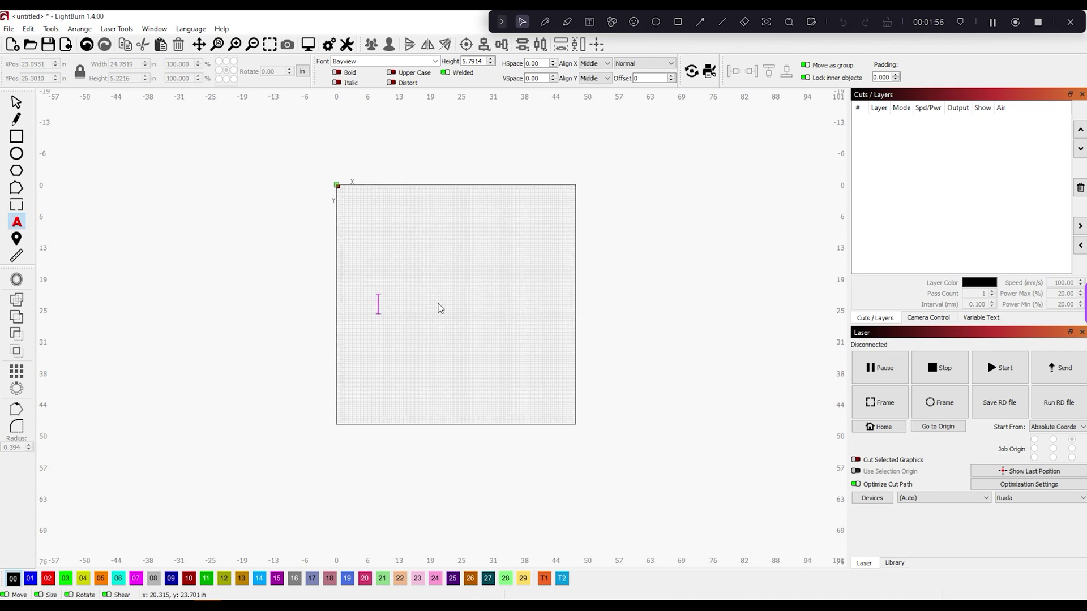
scroll(439, 305, "up", 6)
scroll(441, 307, "down", 3)
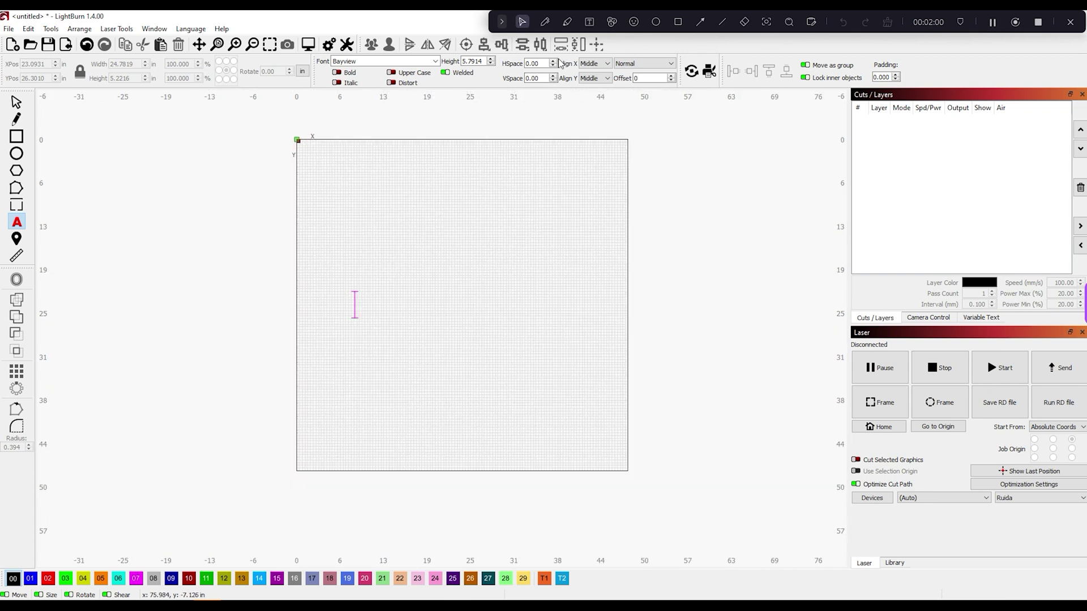
- Choose the Bayside script font for the text
left_click(435, 61)
scroll(377, 218, "down", 5)
scroll(376, 218, "down", 2)
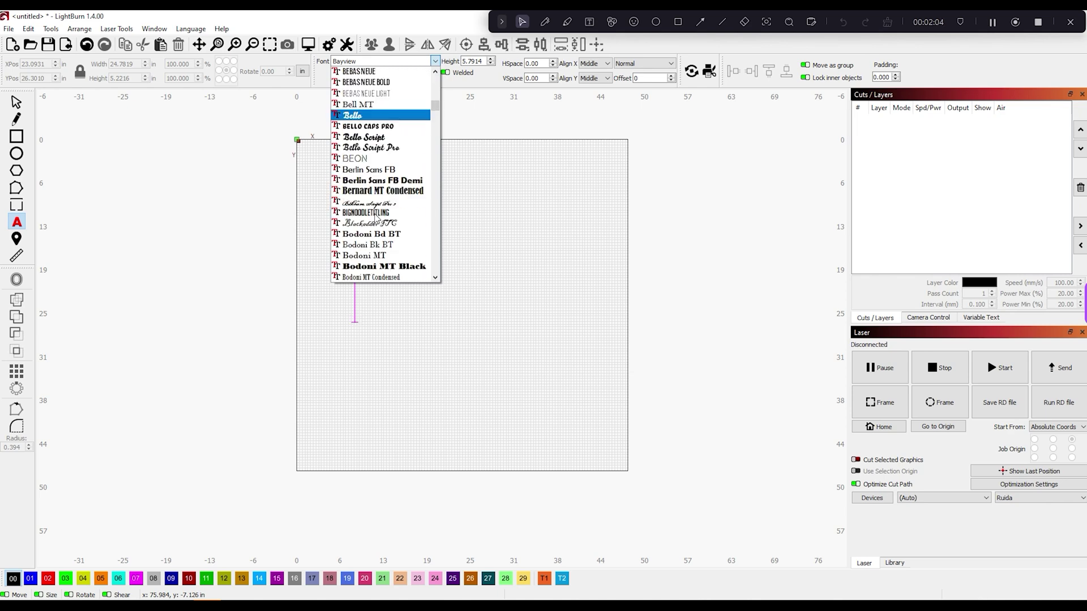
scroll(376, 218, "up", 4)
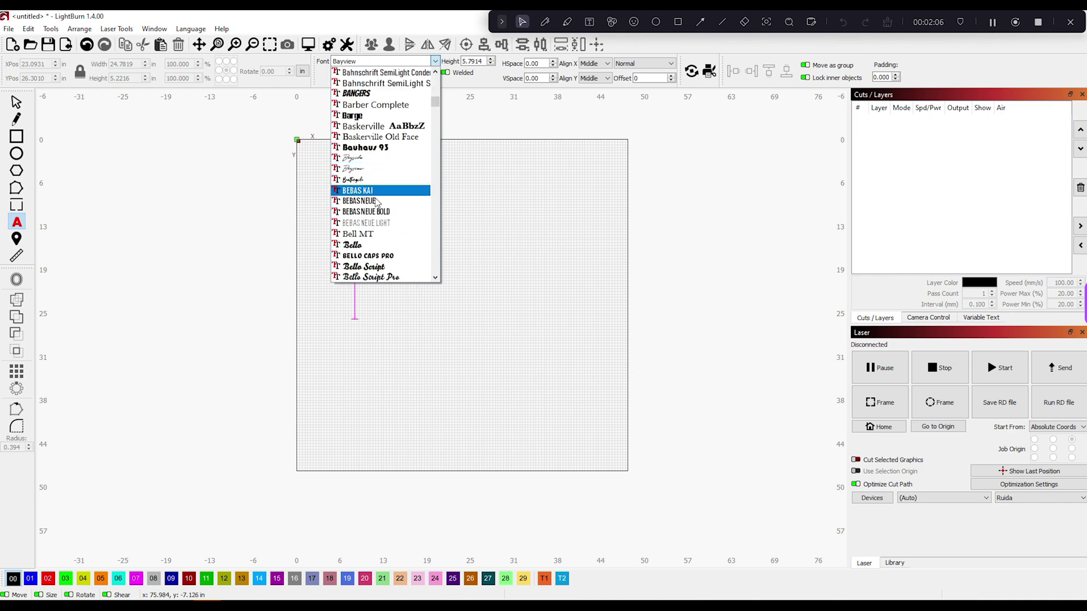
scroll(379, 187, "down", 1)
scroll(379, 205, "down", 2)
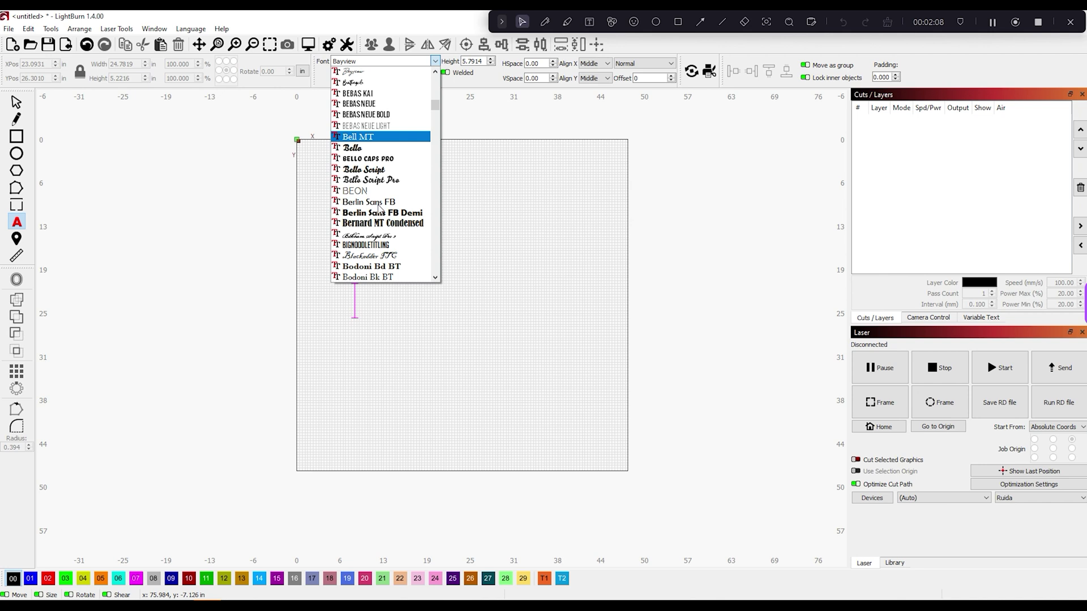
scroll(380, 175, "up", 2)
scroll(379, 176, "up", 1)
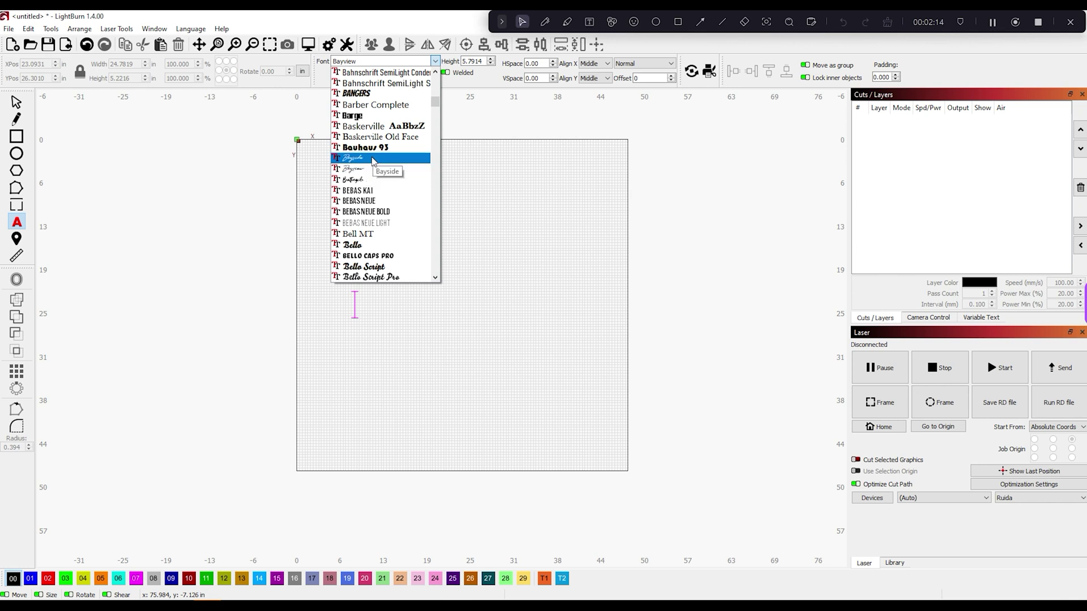
left_click(371, 159)
- Type 'The Kicklighters' and move the text to the right on the work area
type("T")
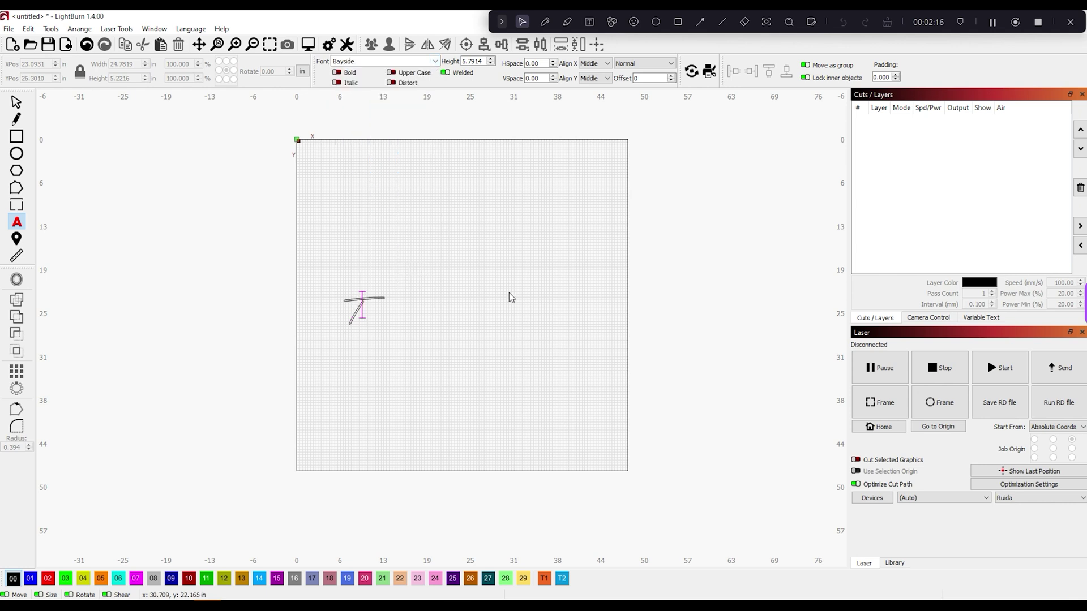
type("he Kicklighters")
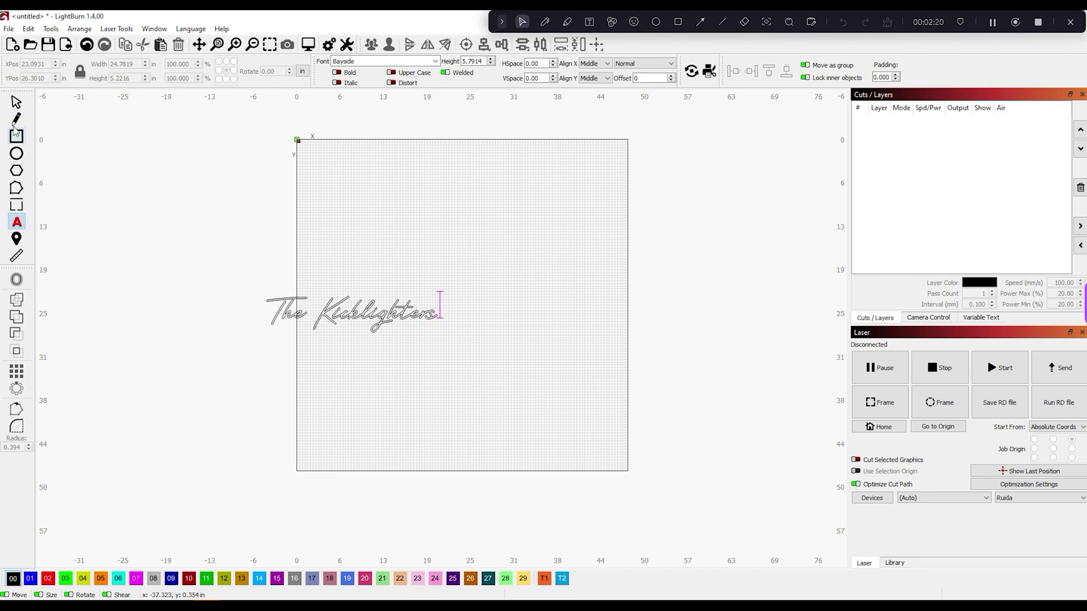
left_click(16, 102)
scroll(318, 327, "up", 5)
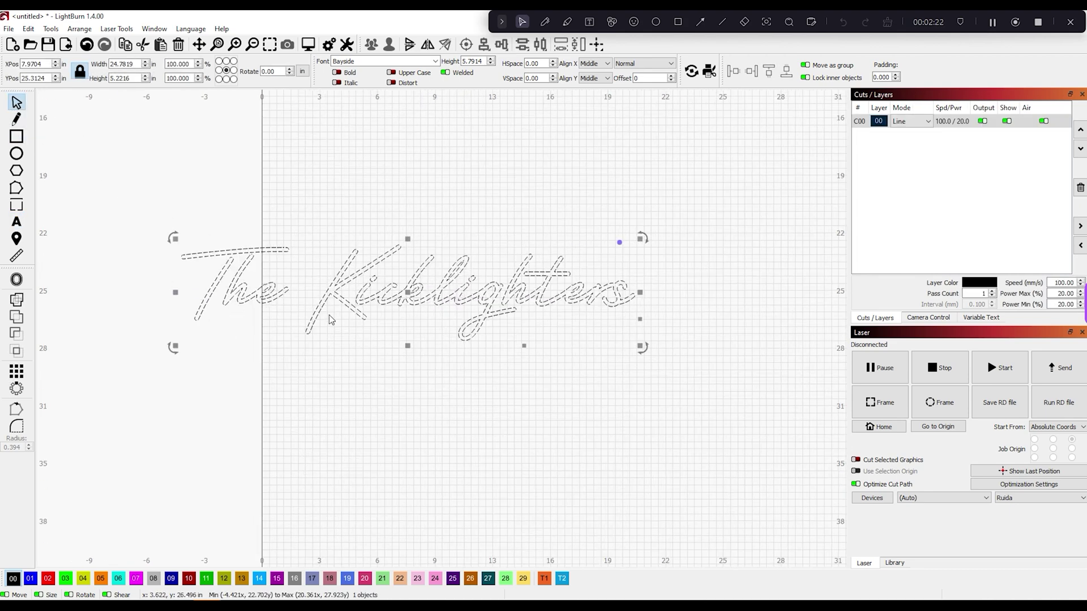
left_click_drag(459, 305, 614, 313)
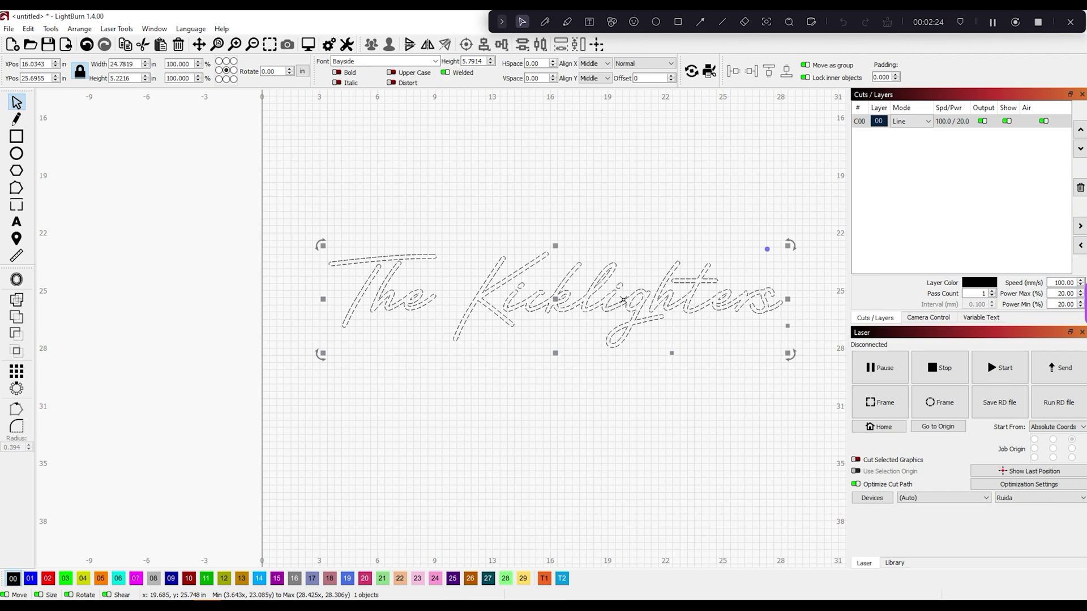
scroll(626, 300, "up", 3)
scroll(526, 318, "up", 1)
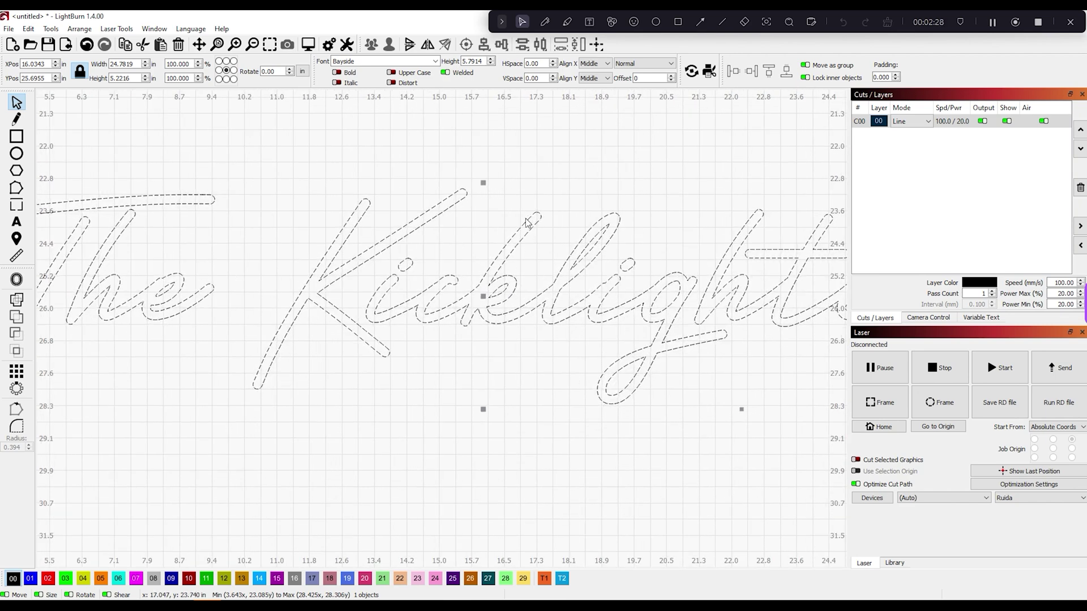
scroll(537, 238, "down", 3)
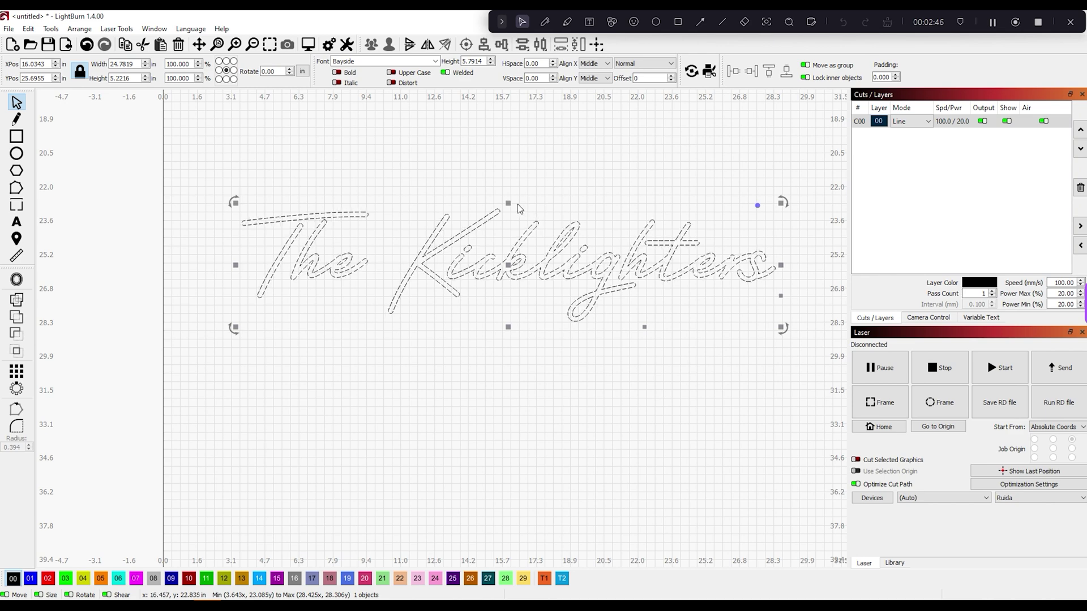
scroll(546, 261, "down", 3)
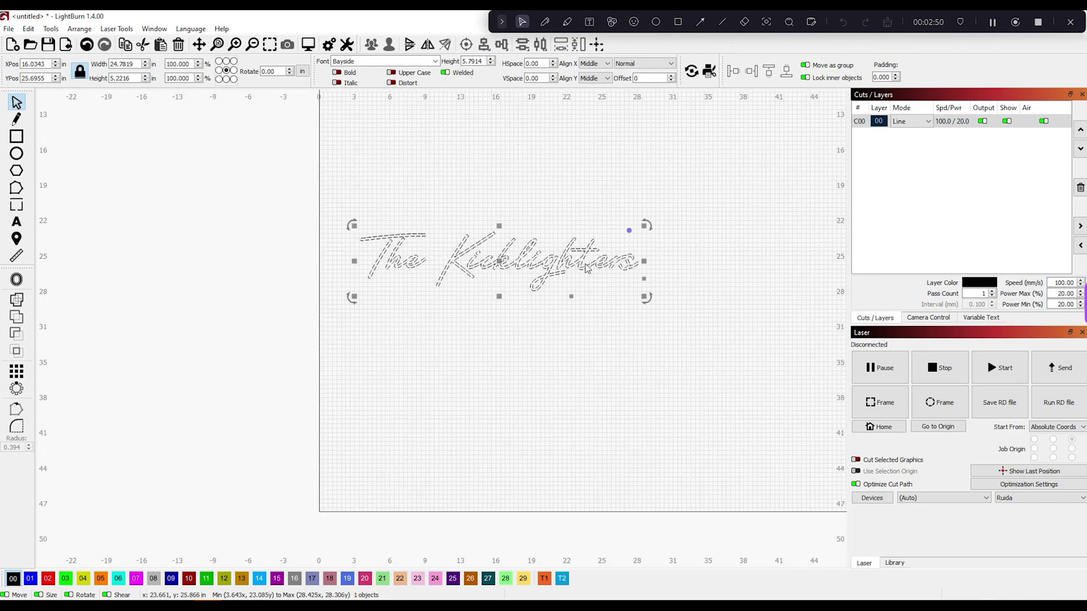
- Nudge The Kicklighters text right and down into its final position
left_click_drag(604, 275, 678, 294)
scroll(678, 294, "down", 3)
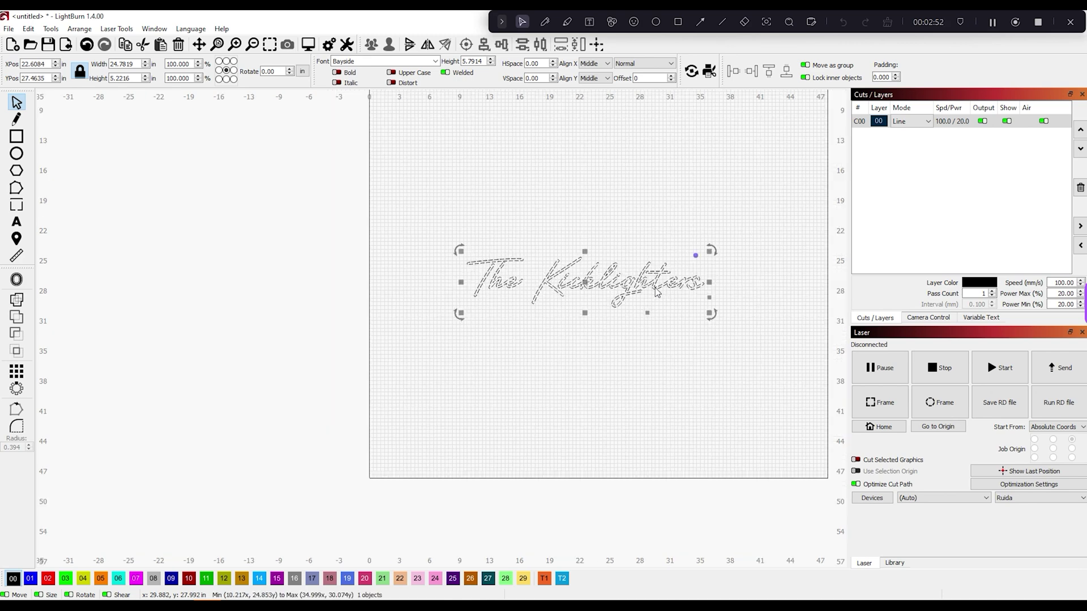
scroll(727, 346, "down", 1)
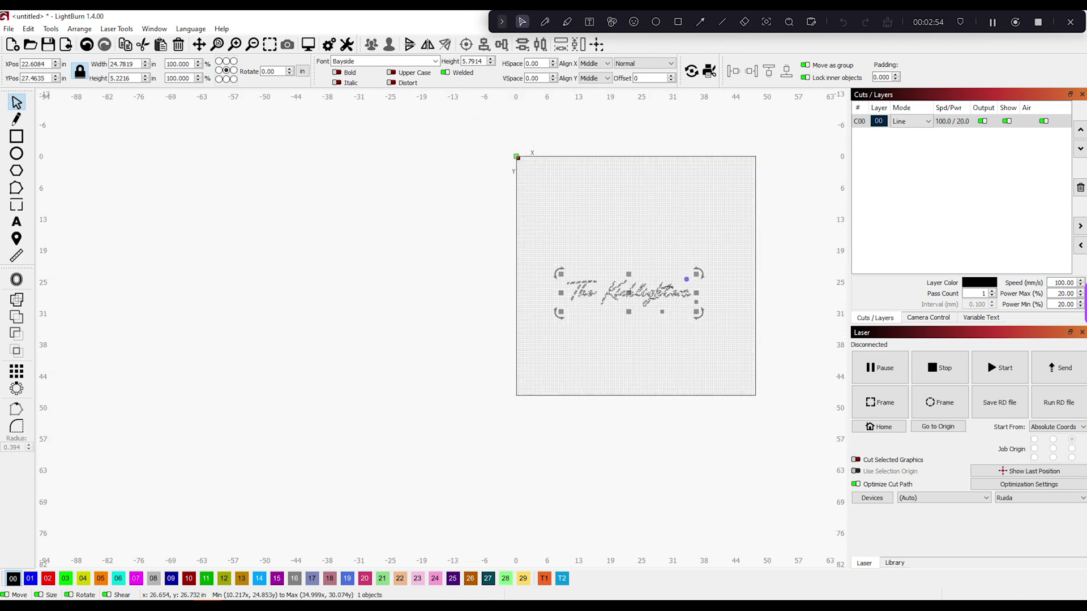
scroll(703, 307, "up", 3)
scroll(704, 307, "up", 4)
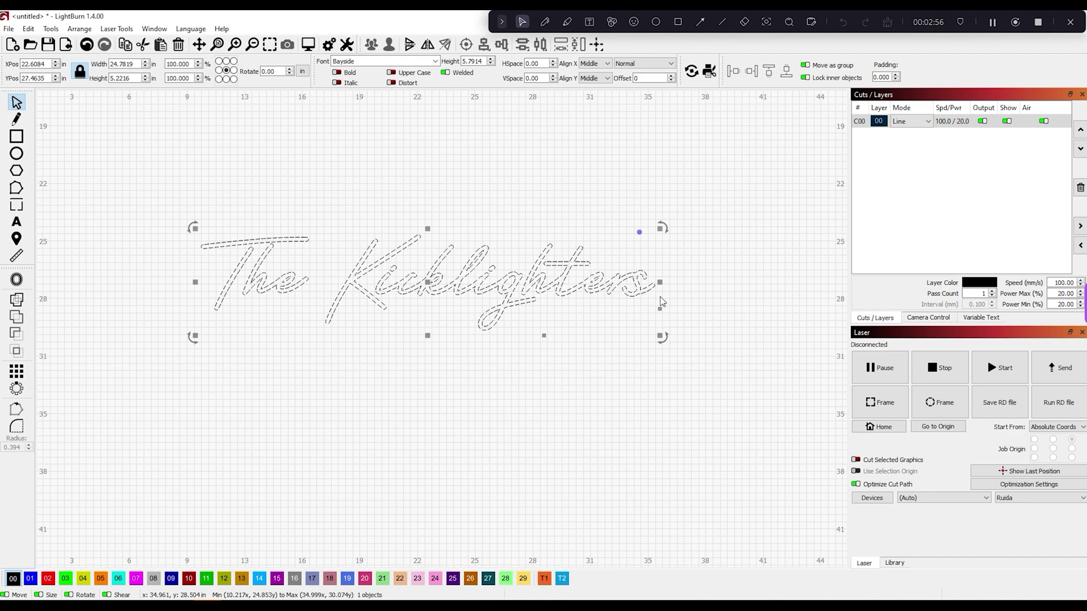
left_click(700, 282)
left_click_drag(591, 293, 607, 296)
scroll(607, 296, "down", 2)
scroll(532, 290, "up", 3)
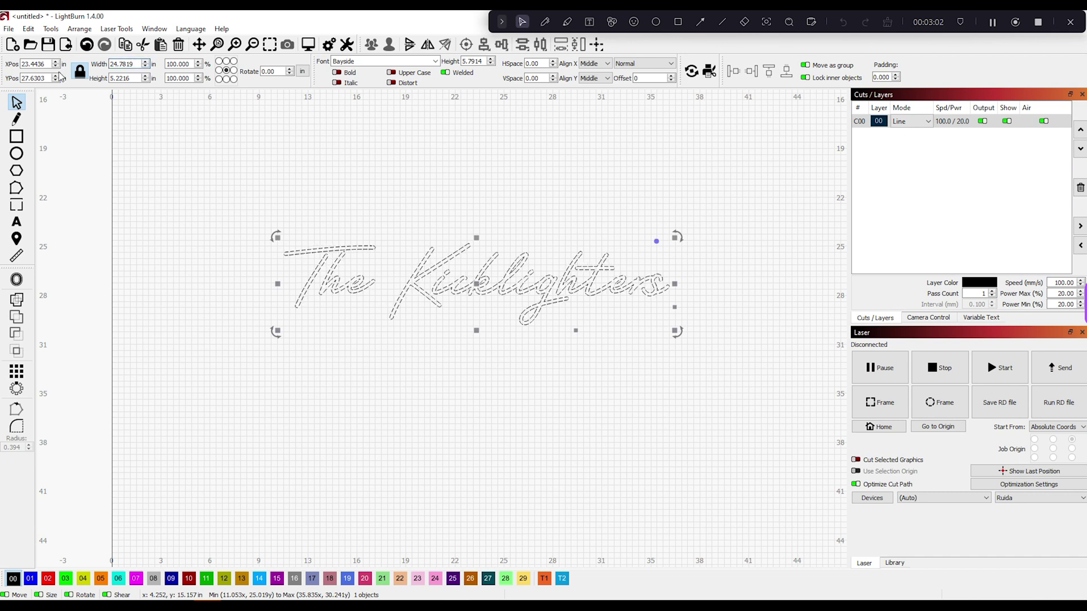
- Scale The Kicklighters to 33 in wide with aspect locked, about 6.95 in tall
double_click(116, 64)
type("33")
key("Return")
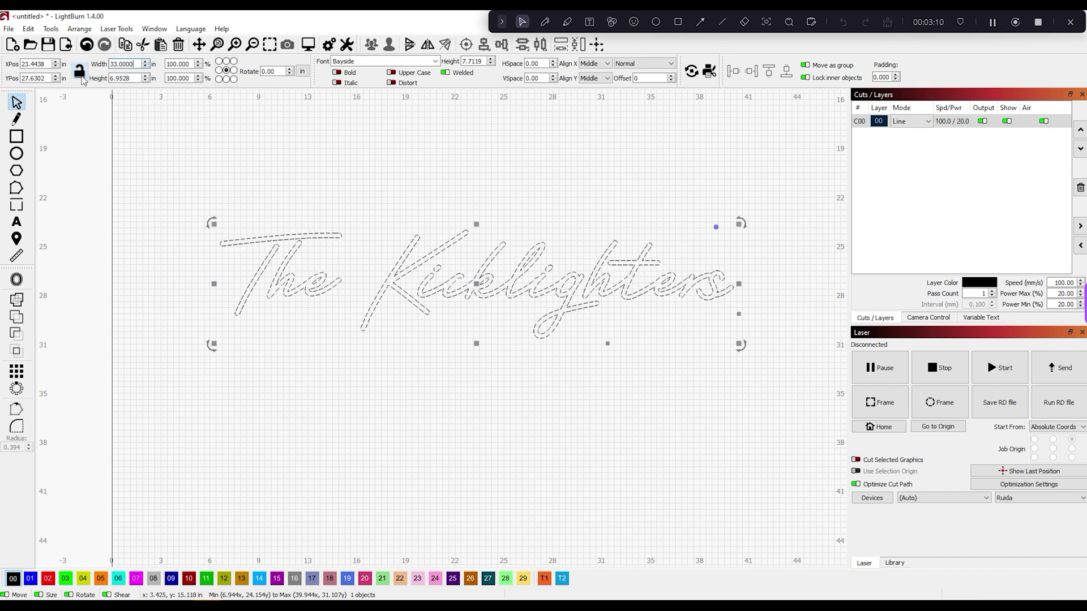
left_click(80, 73)
left_click(137, 64)
scroll(581, 300, "up", 1)
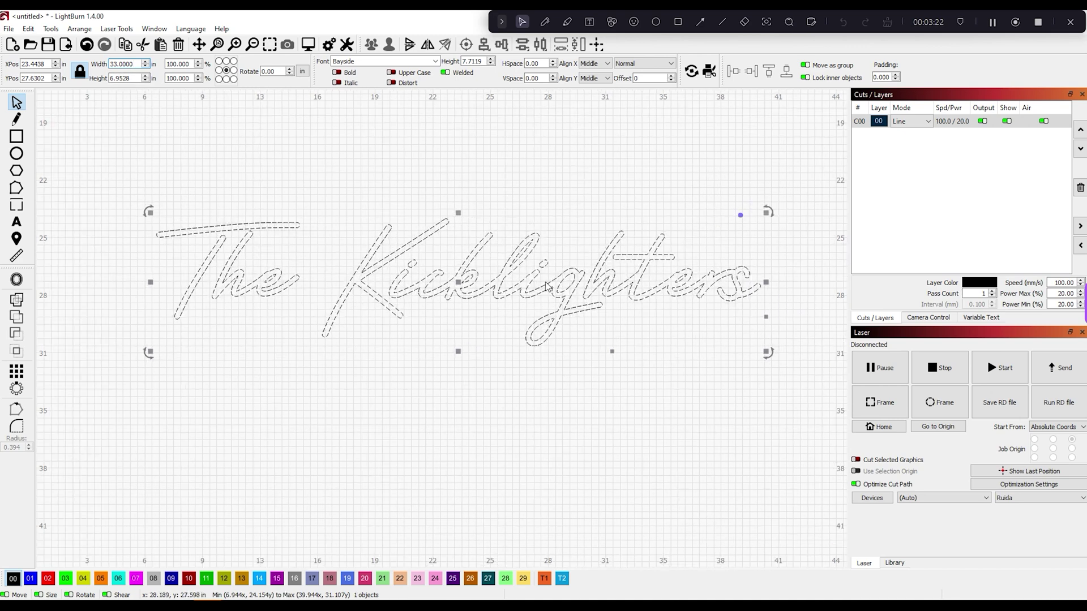
left_click(330, 175)
scroll(368, 258, "down", 1)
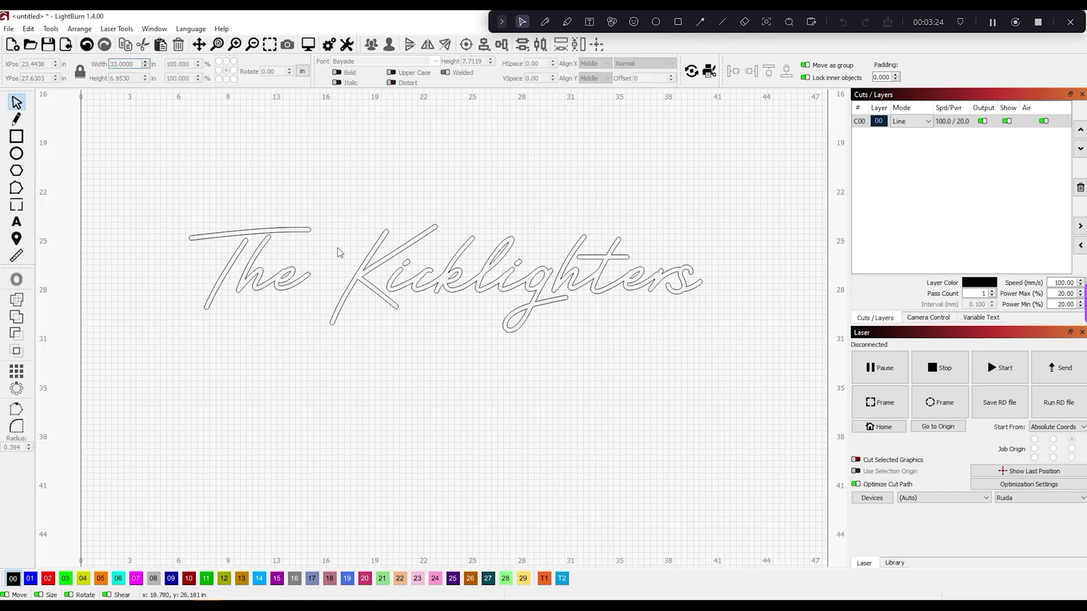
- Draw a rectangle around the text and set its width to 36 in
left_click(21, 140)
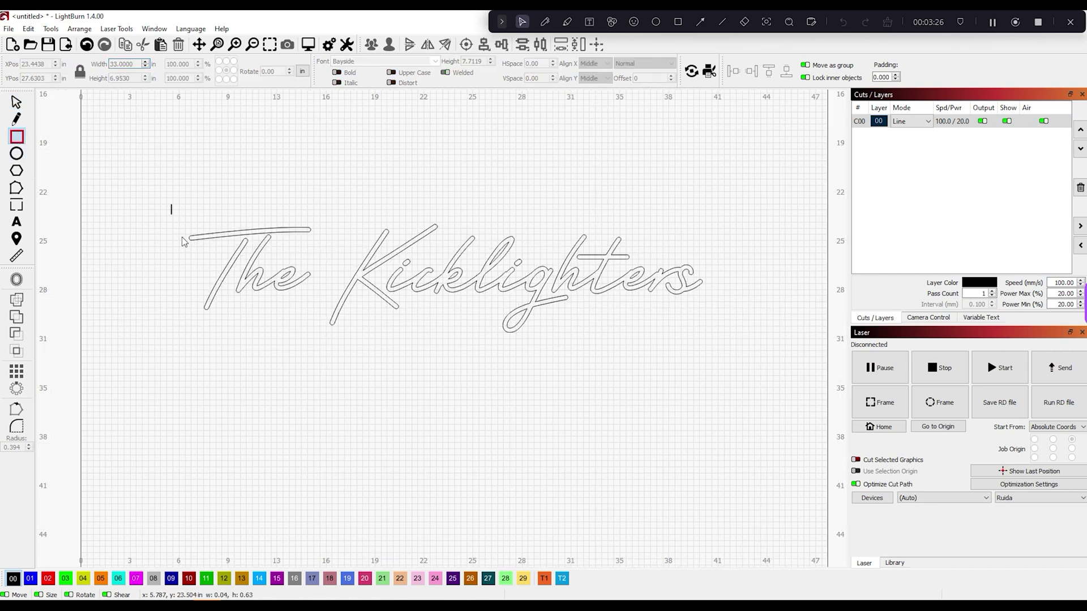
left_click_drag(171, 205, 650, 358)
left_click_drag(734, 358, 730, 348)
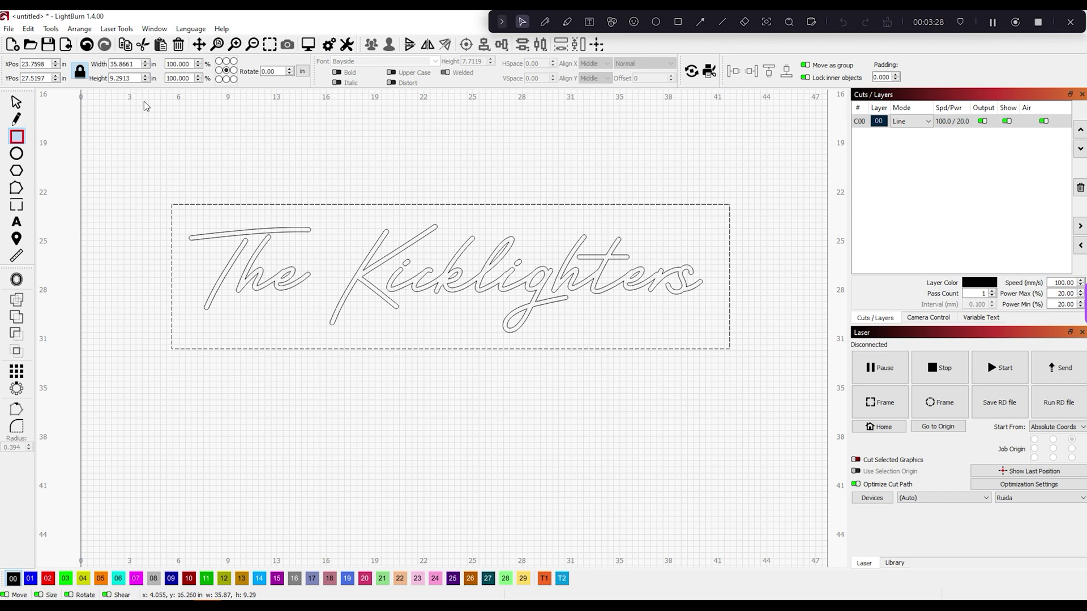
left_click_drag(140, 64, 89, 65)
type("36")
key("Return")
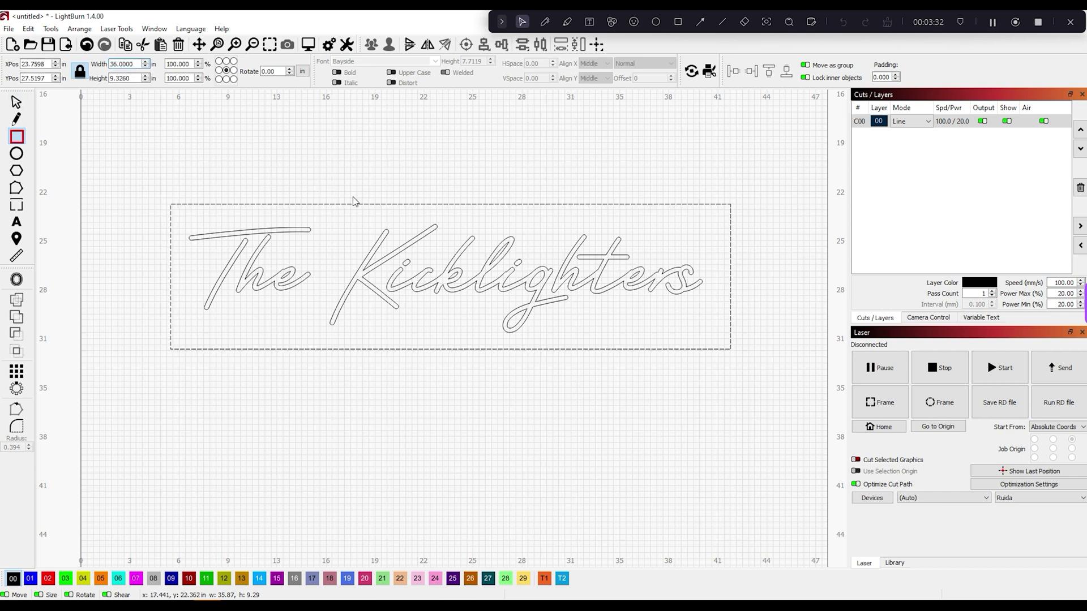
- Resize and nudge the rectangle to about 34.7 by 9 in around the text
key("Escape")
mouse_move(339, 203)
left_mouse_down()
mouse_move(352, 214)
mouse_move(344, 206)
left_mouse_up()
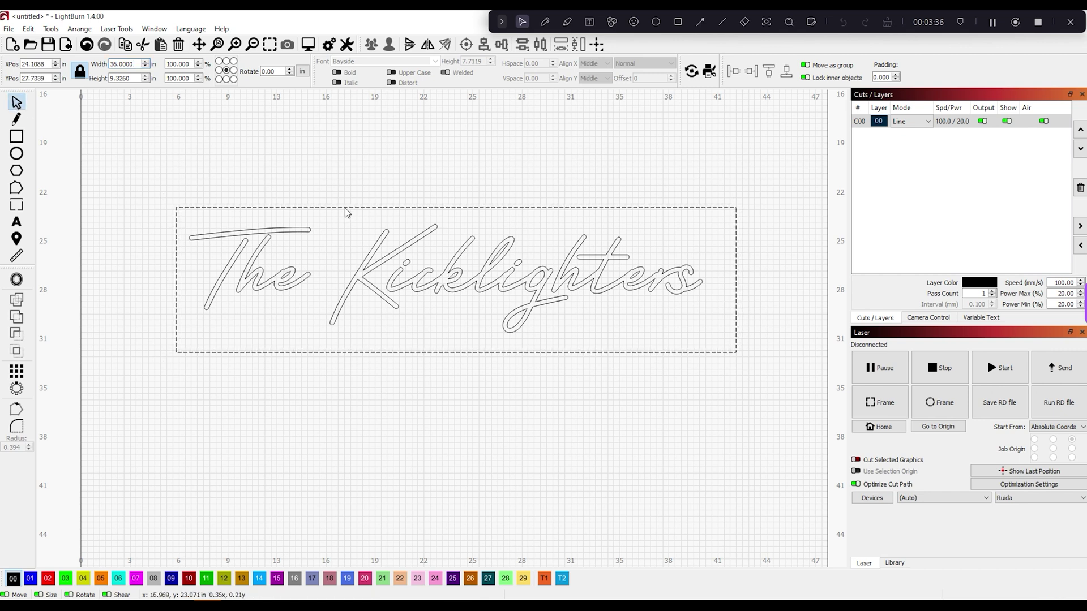
left_click_drag(736, 352, 717, 337)
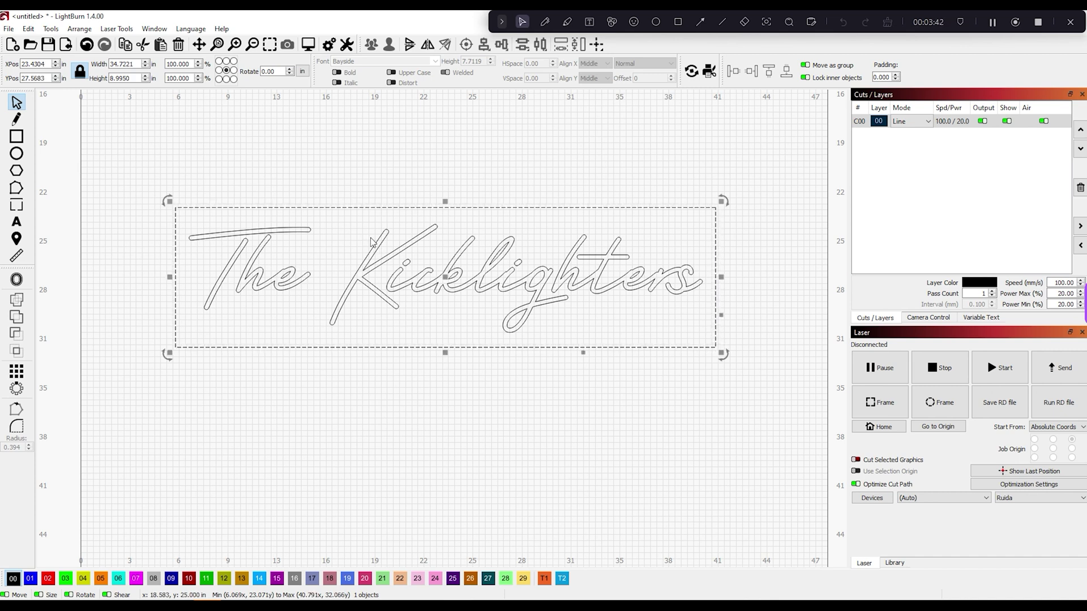
key("Up")
left_click(436, 175)
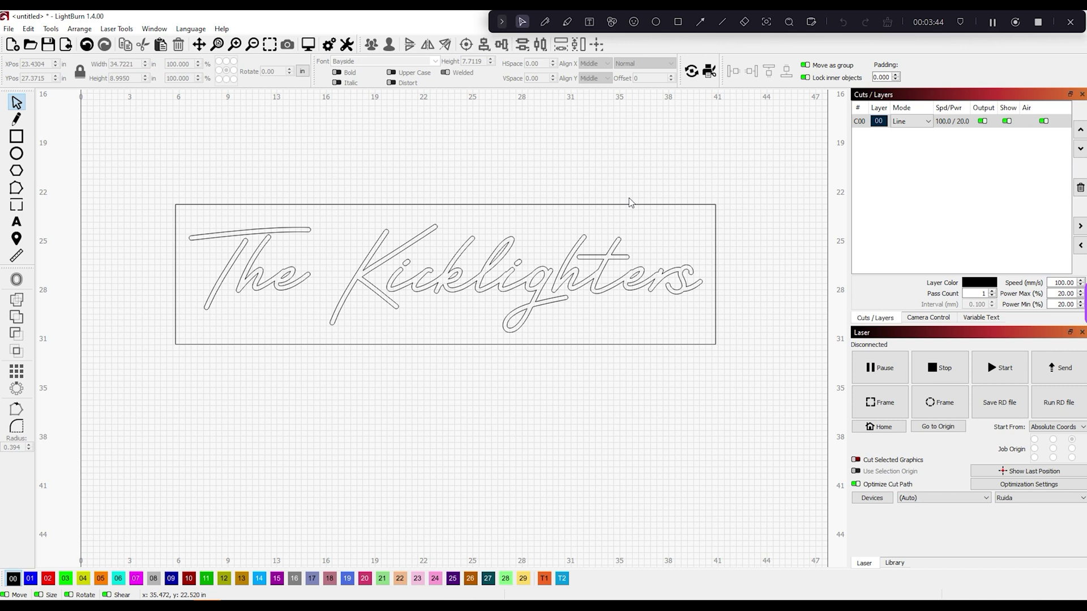
- Select the framing rectangle and convert it to an editable path
left_click(17, 429)
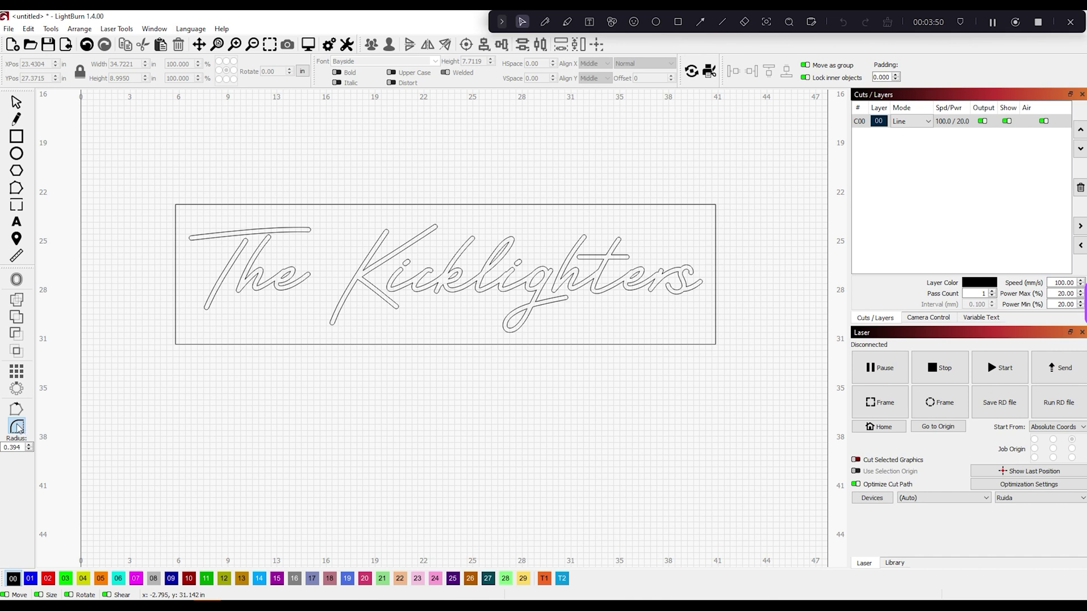
key("Escape")
left_click(175, 268)
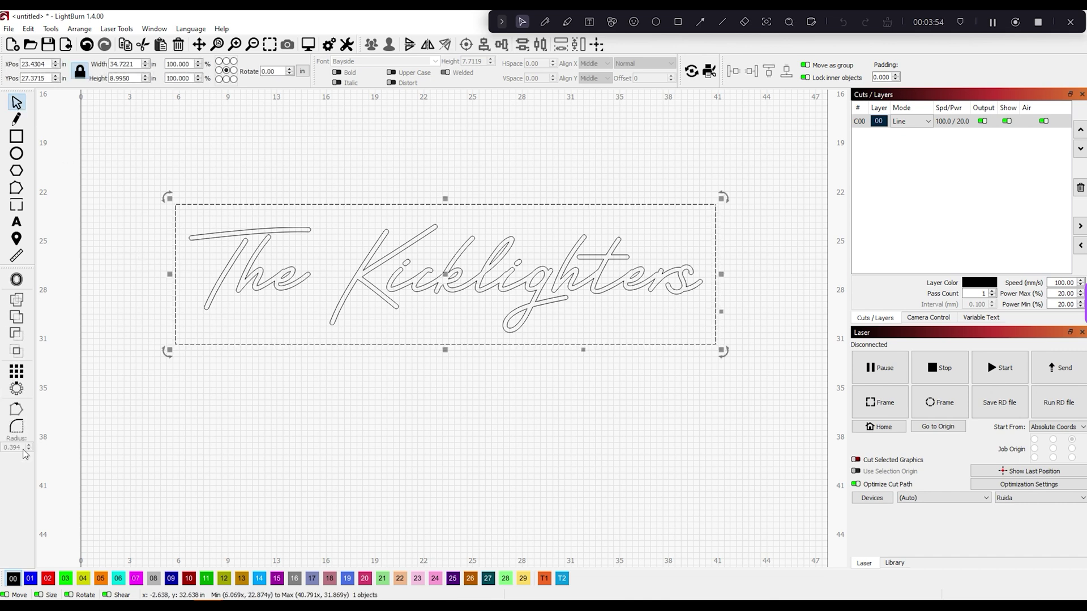
left_click(17, 426)
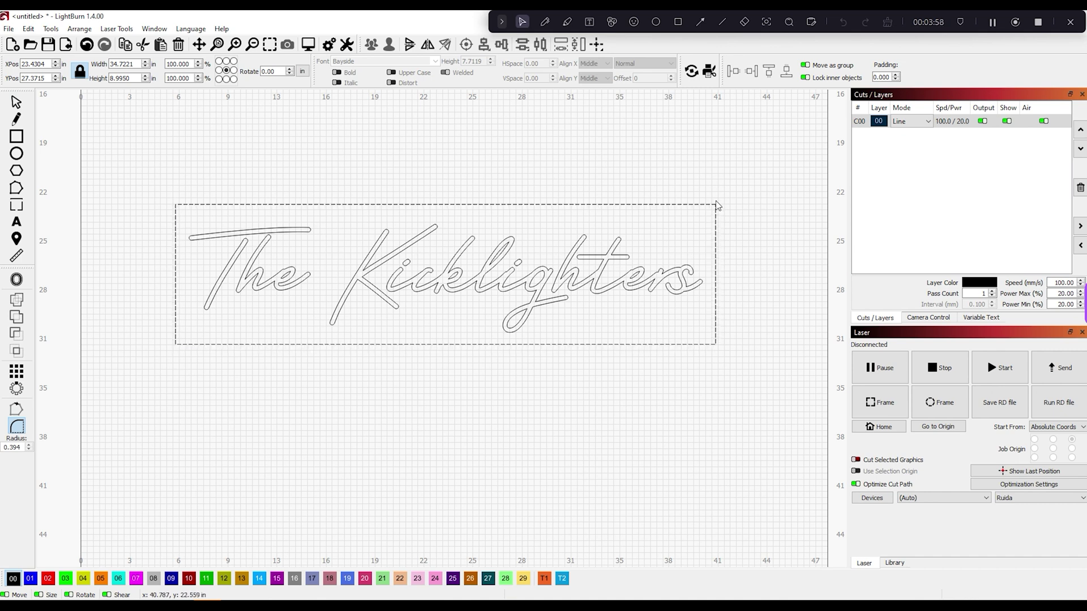
left_click(16, 101)
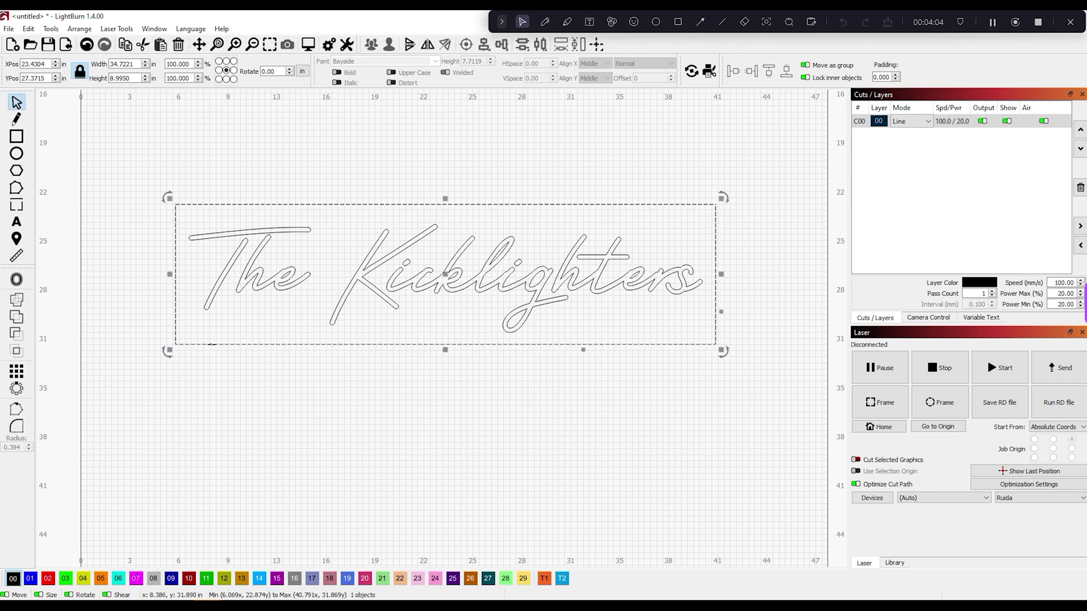
right_click(212, 344)
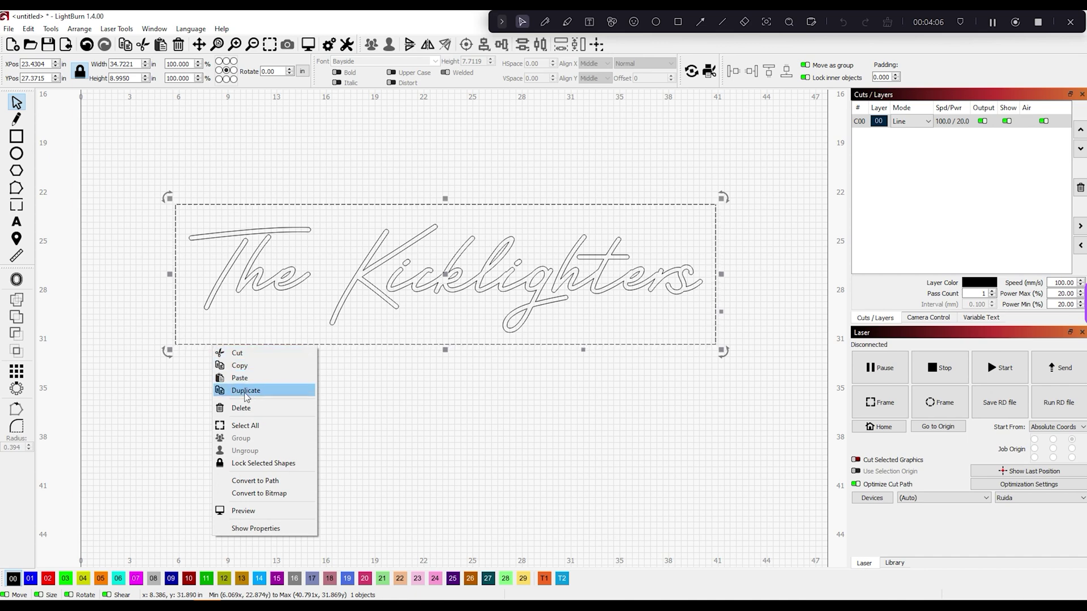
left_click(272, 486)
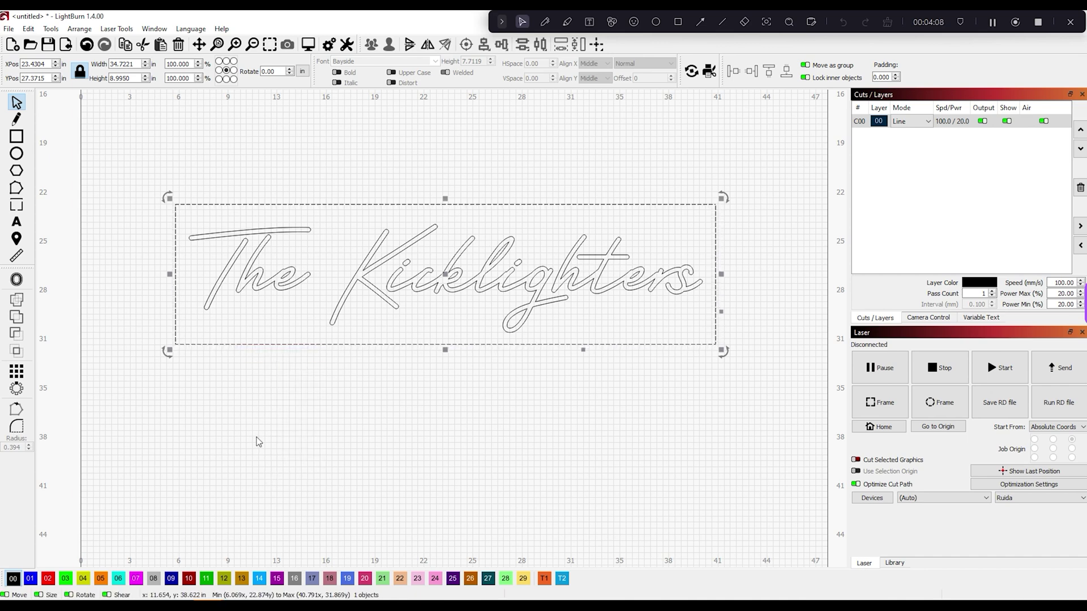
- Round the rectangle's corners with a 1.019 in radius
left_click(22, 433)
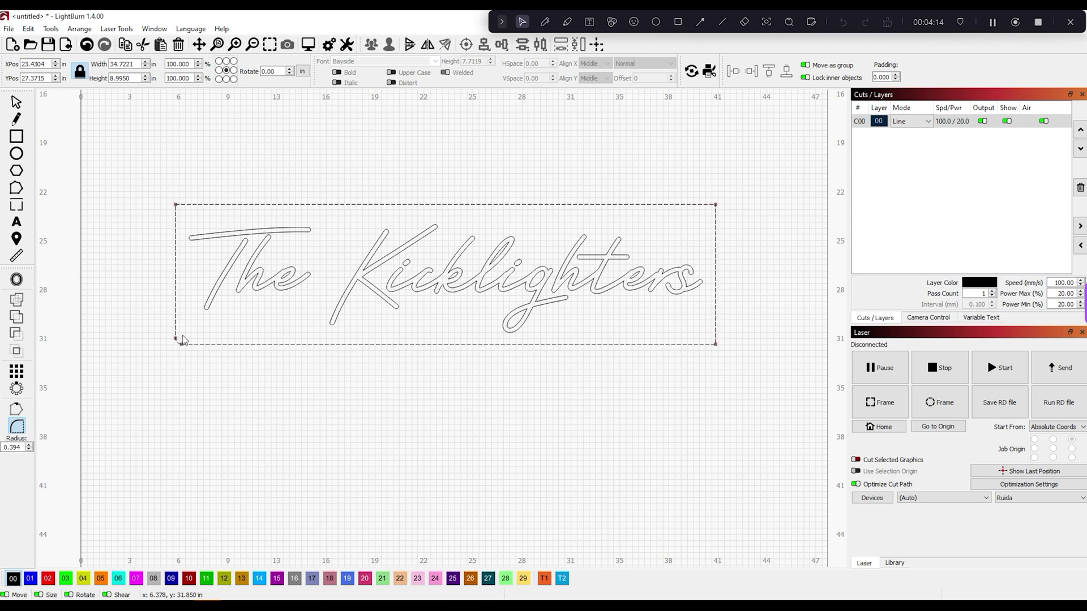
scroll(175, 344, "up", 4)
scroll(226, 324, "down", 6)
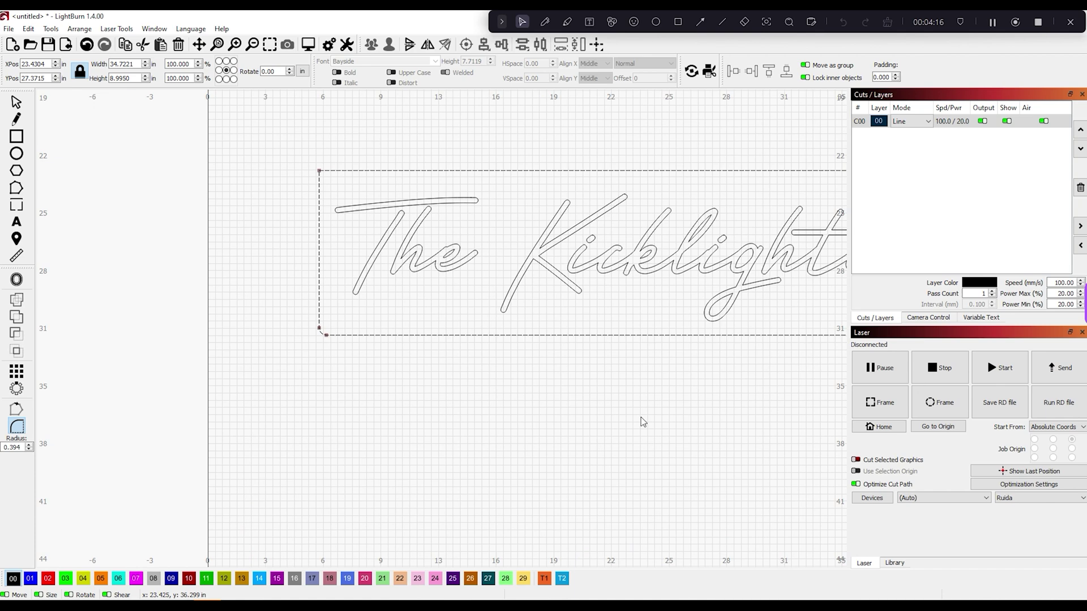
scroll(759, 359, "up", 2)
scroll(667, 353, "up", 1)
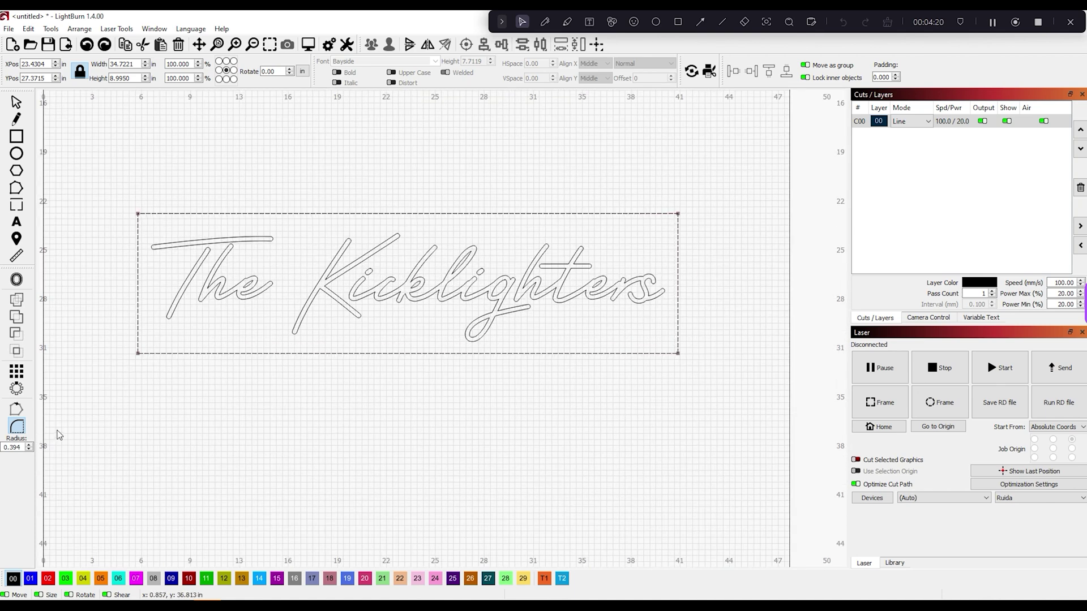
key("ctrl+z")
left_click(28, 446)
left_click(138, 353)
left_click(677, 214)
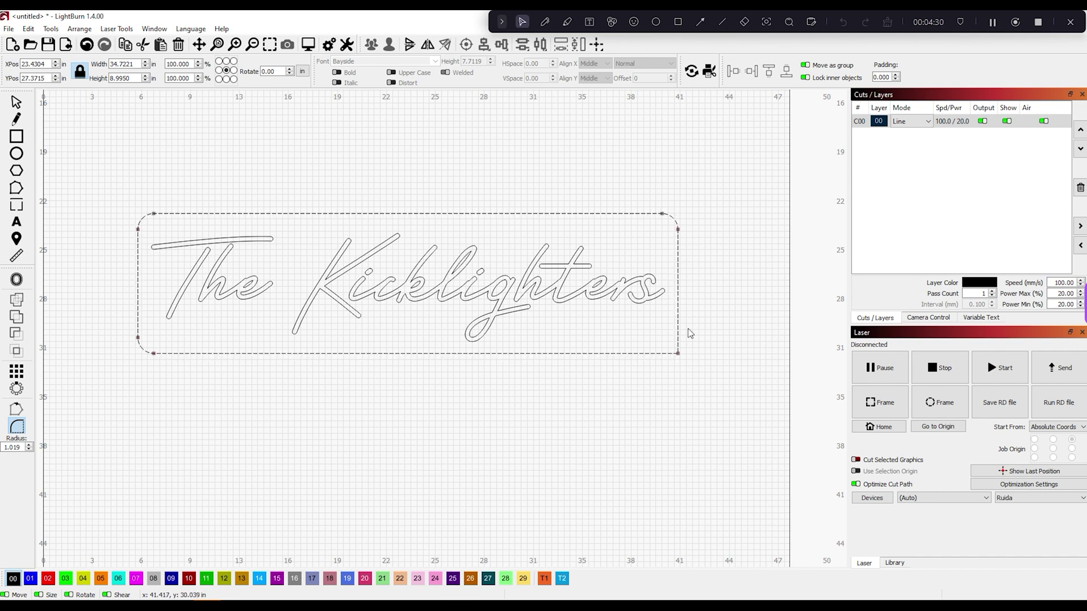
left_click(23, 107)
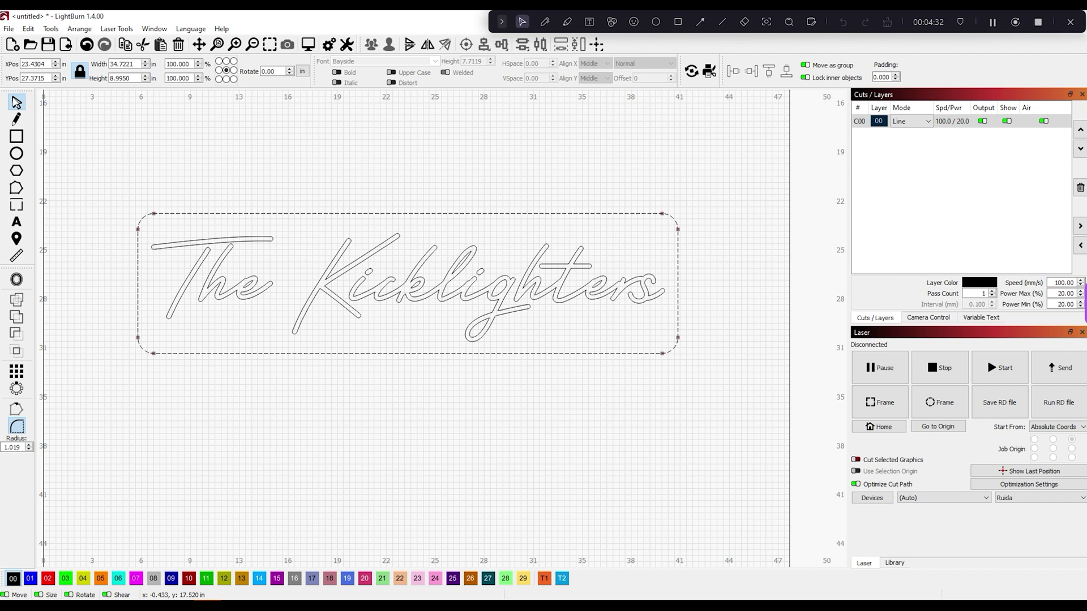
left_click(449, 323)
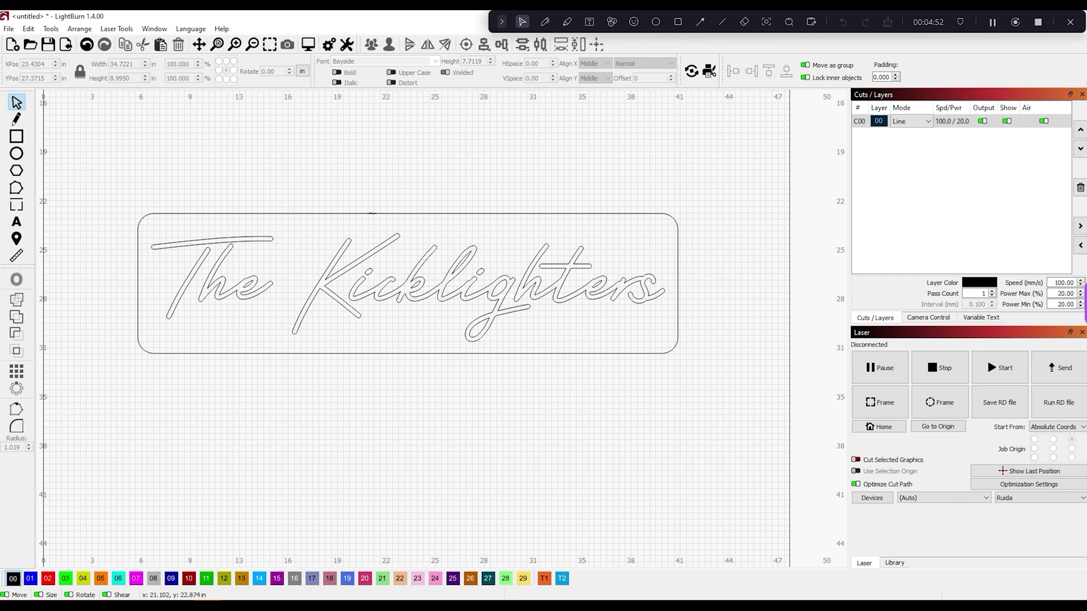
- Delete the rounded rectangle and scale The Kicklighters text smaller
left_click(371, 214)
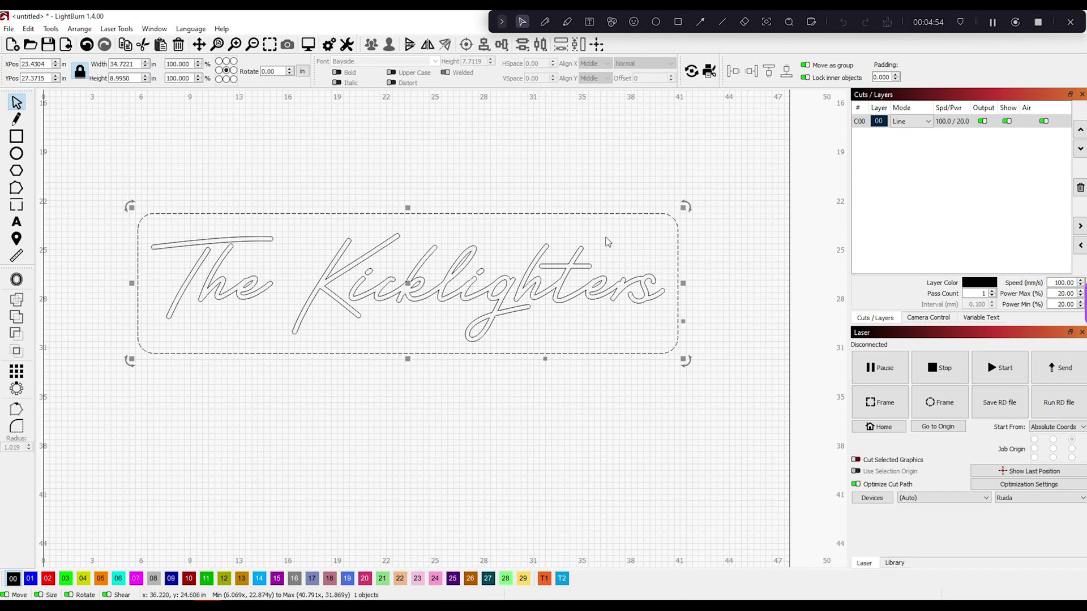
key("Delete")
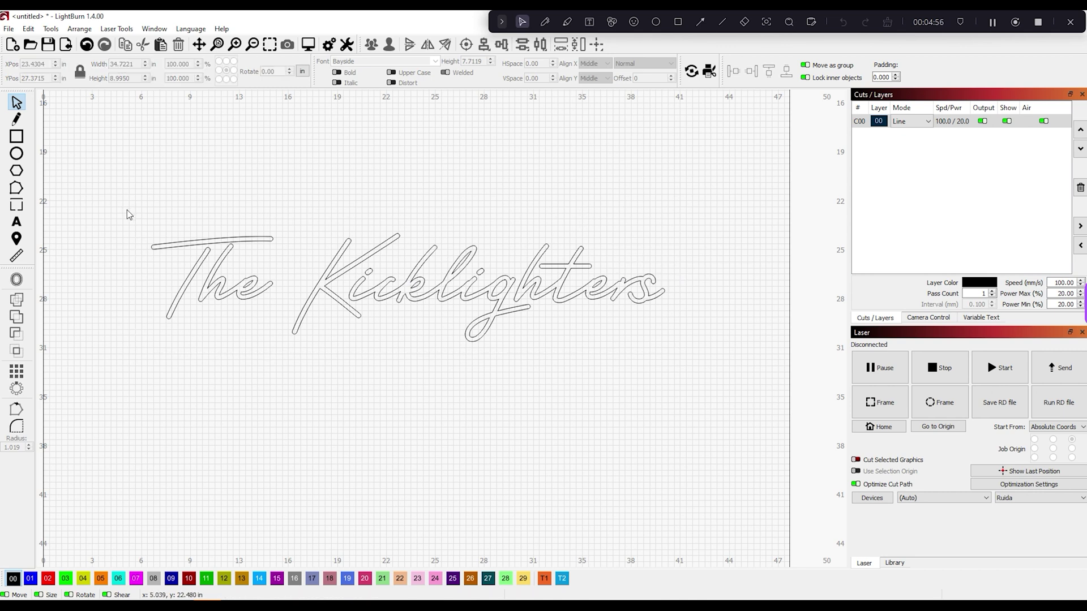
left_click_drag(126, 210, 783, 392)
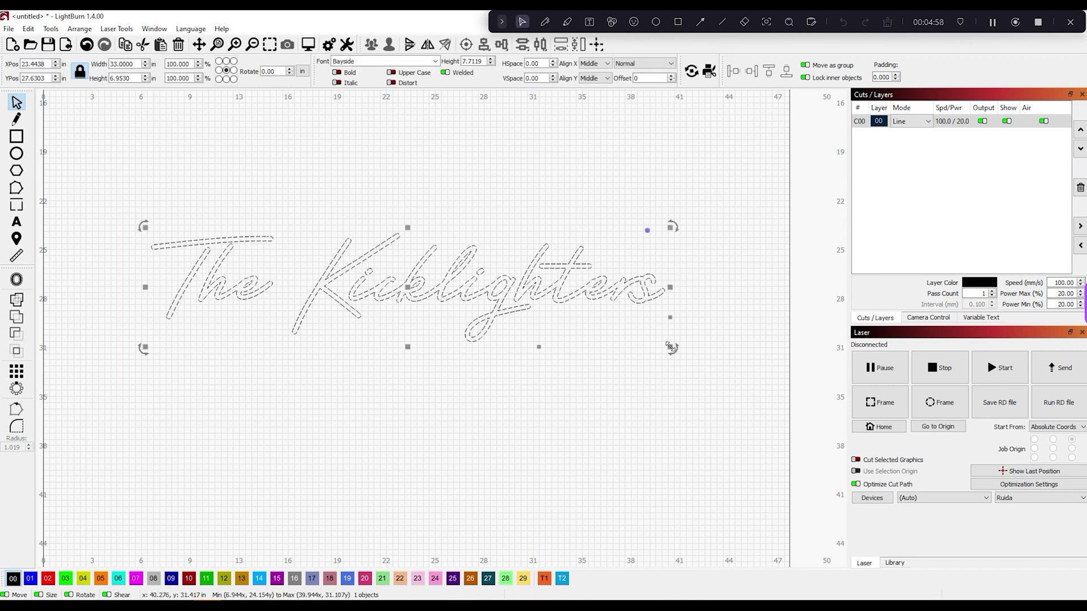
left_click_drag(669, 347, 288, 253)
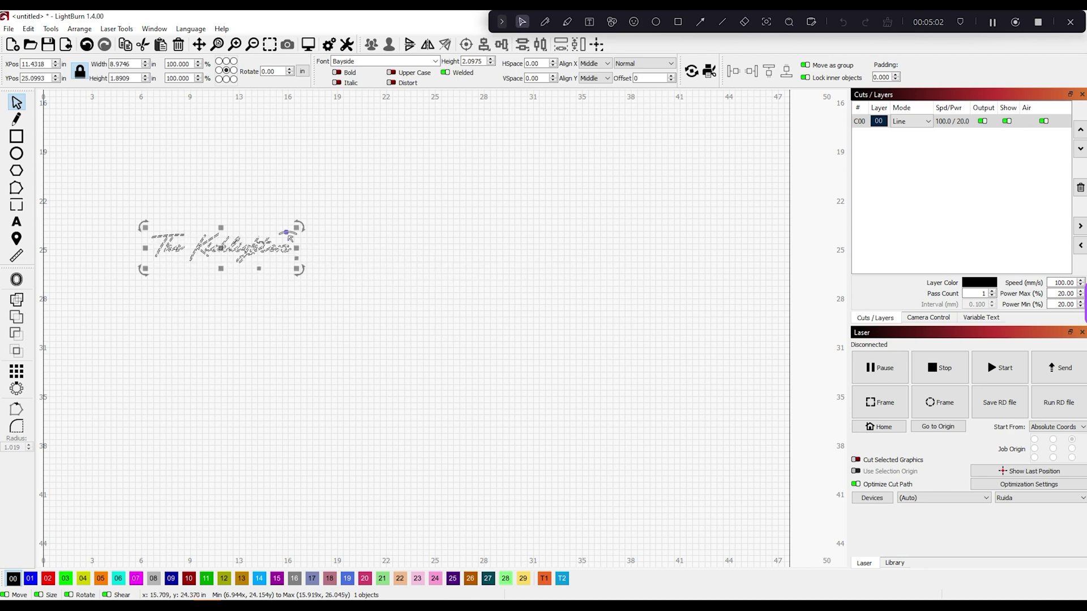
- Preview an outward, round-cornered 0.1969 offset around the text
left_click(17, 279)
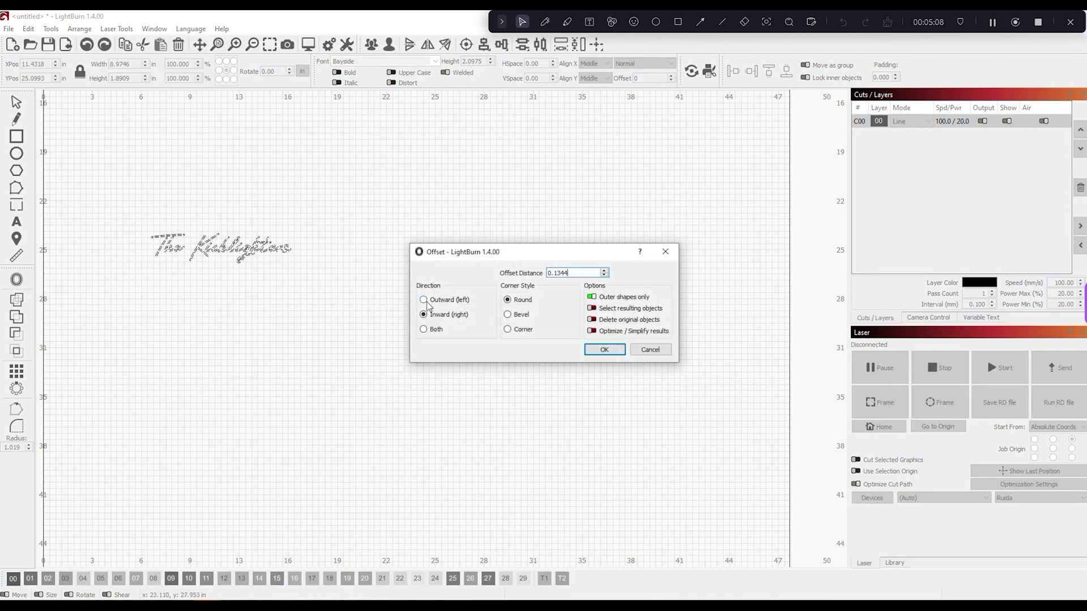
left_click(424, 301)
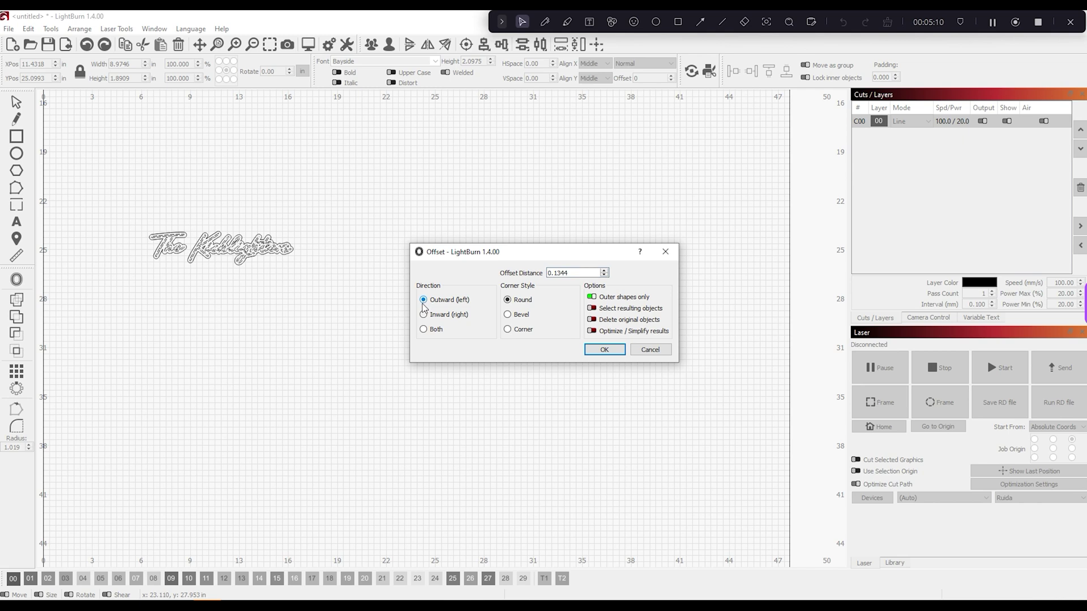
scroll(195, 257, "up", 3)
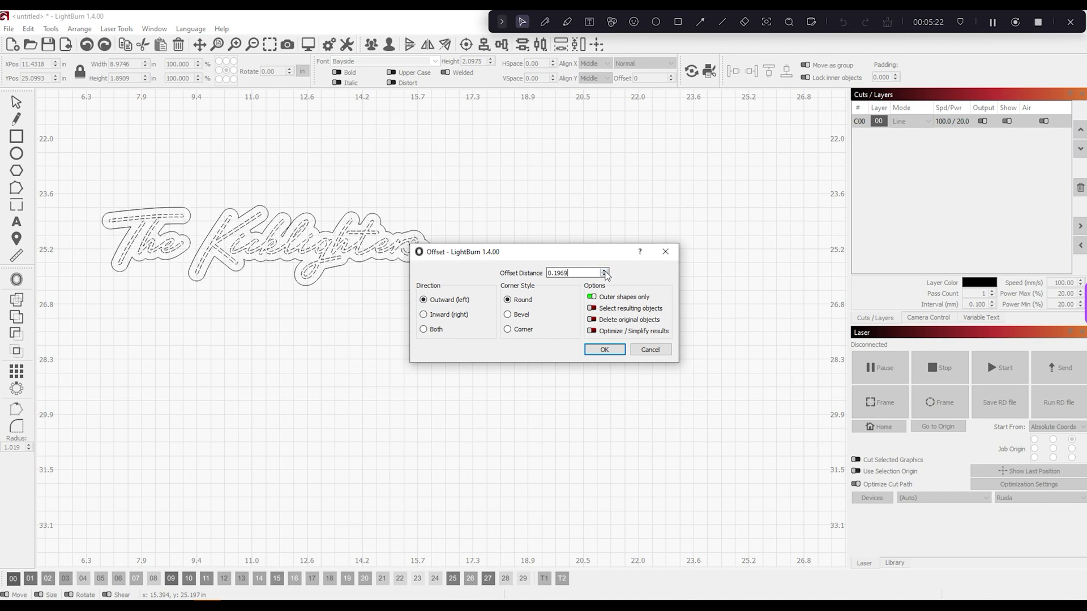
- Cancel the offset and shrink the text to about 2.6 in wide
left_click_drag(604, 271, 605, 271)
left_click(648, 350)
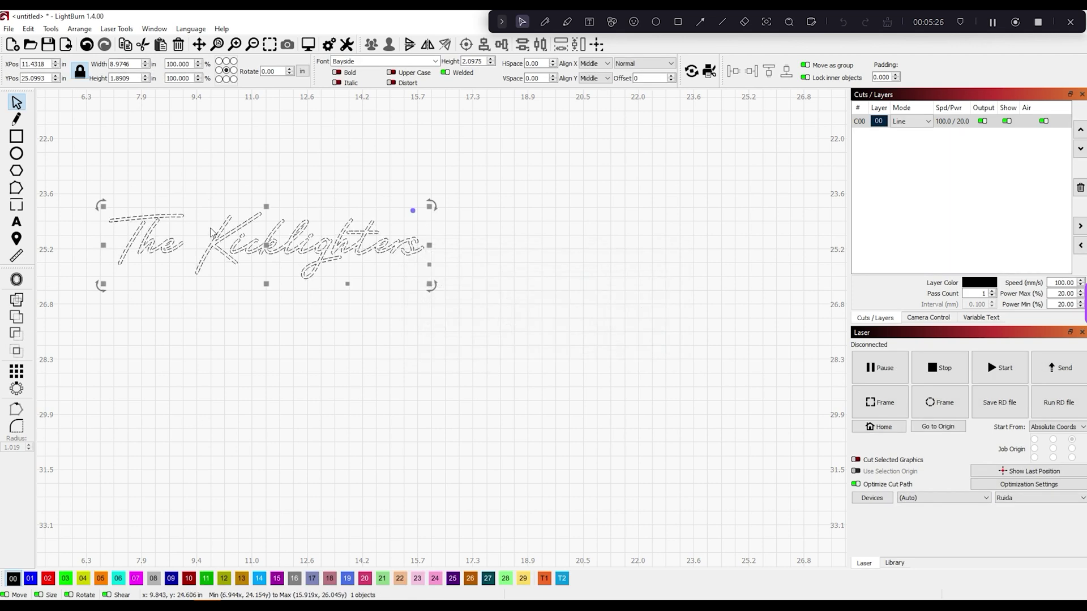
left_click_drag(428, 284, 198, 229)
scroll(116, 216, "up", 5)
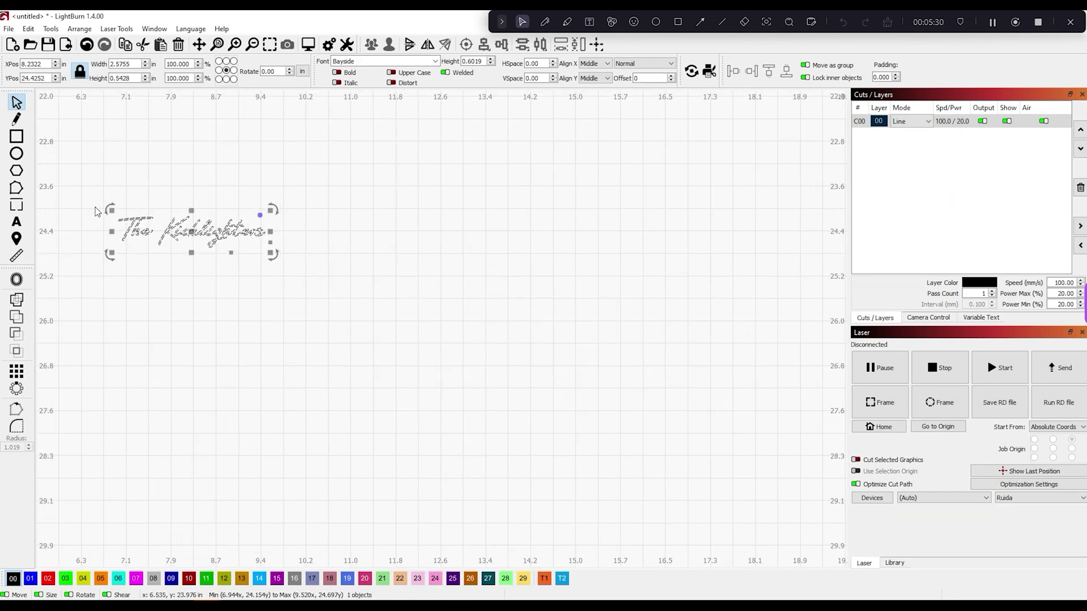
- Apply a rounded outward offset outline 0.1344 in around the text
left_click(20, 280)
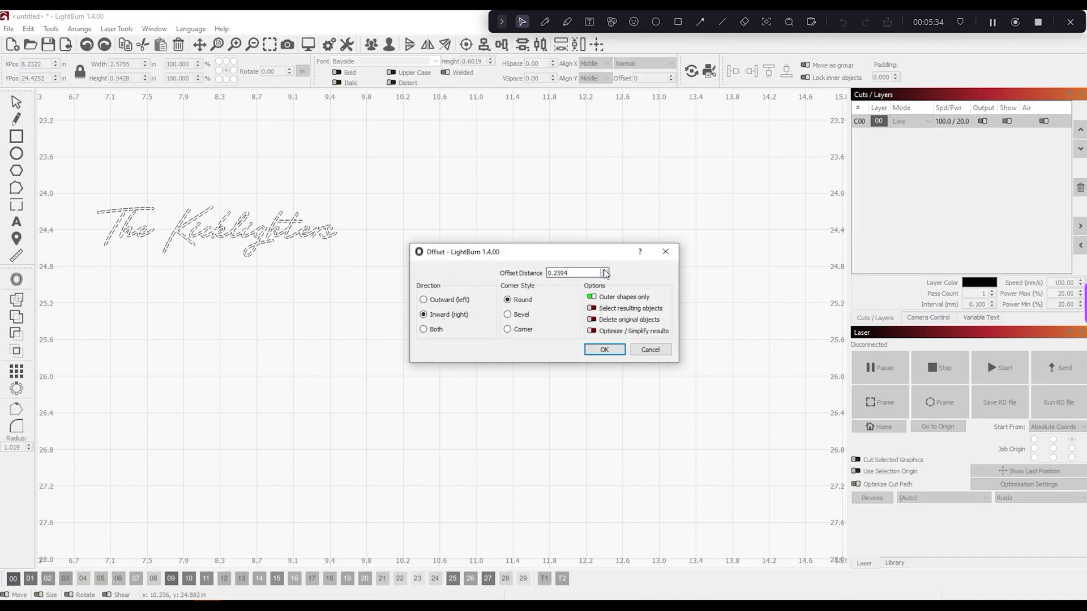
left_click(440, 300)
left_click(604, 276)
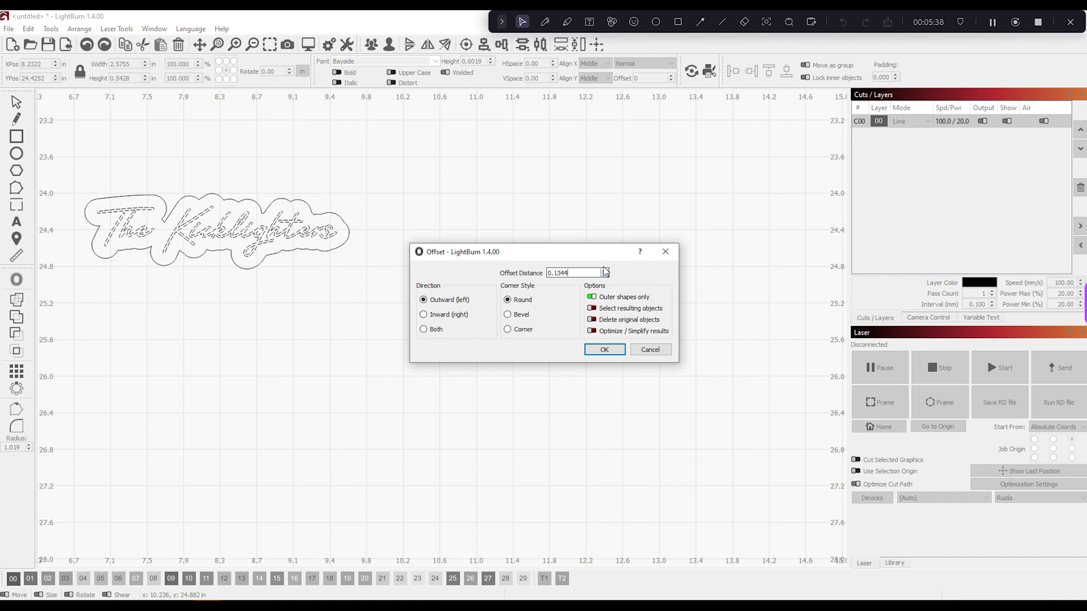
left_click(604, 276)
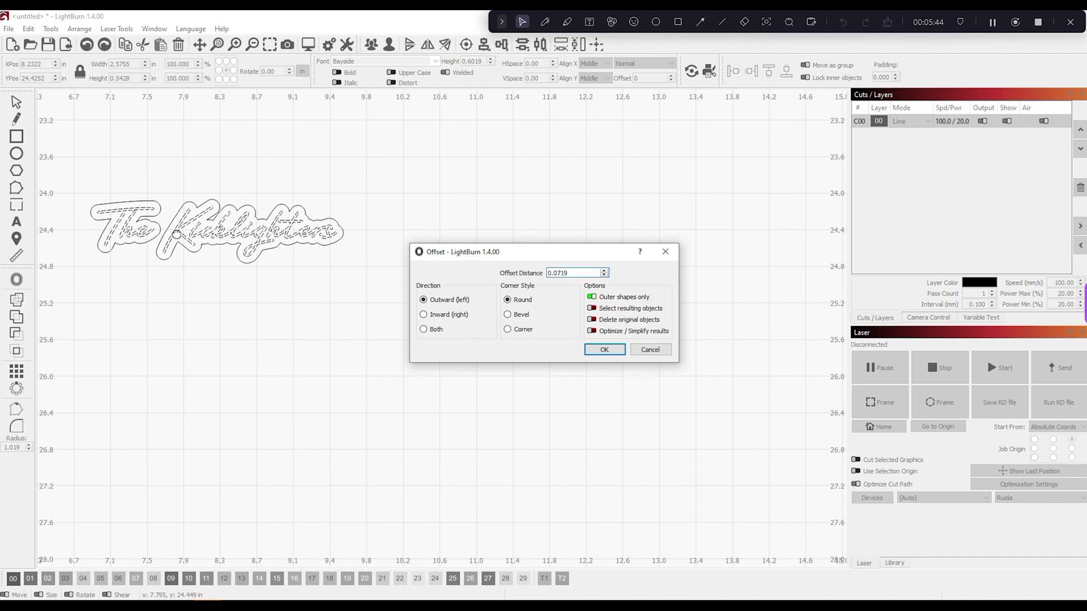
left_click(604, 270)
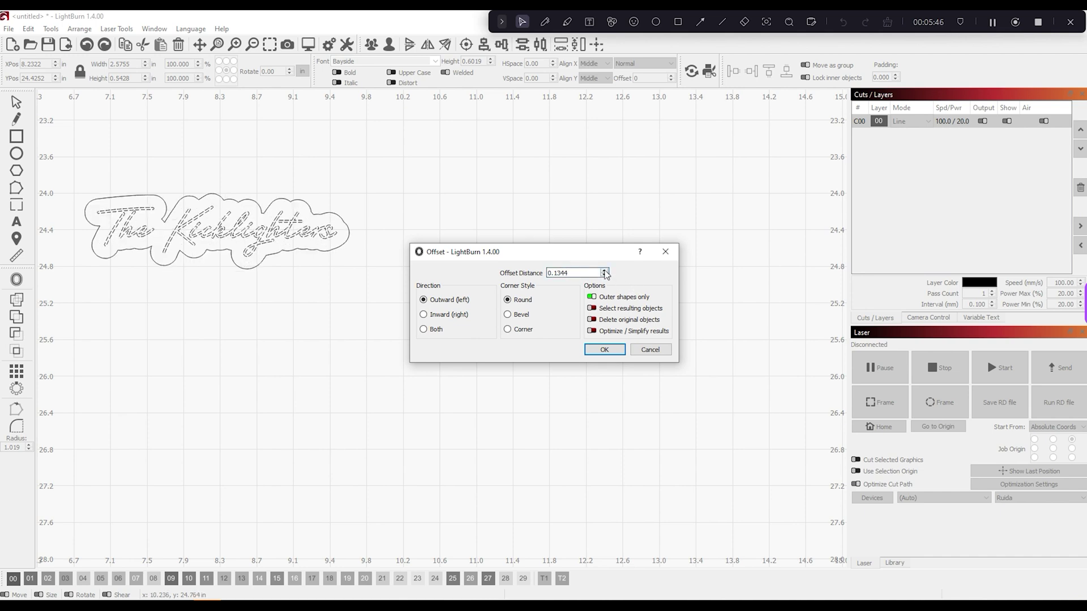
left_click(602, 351)
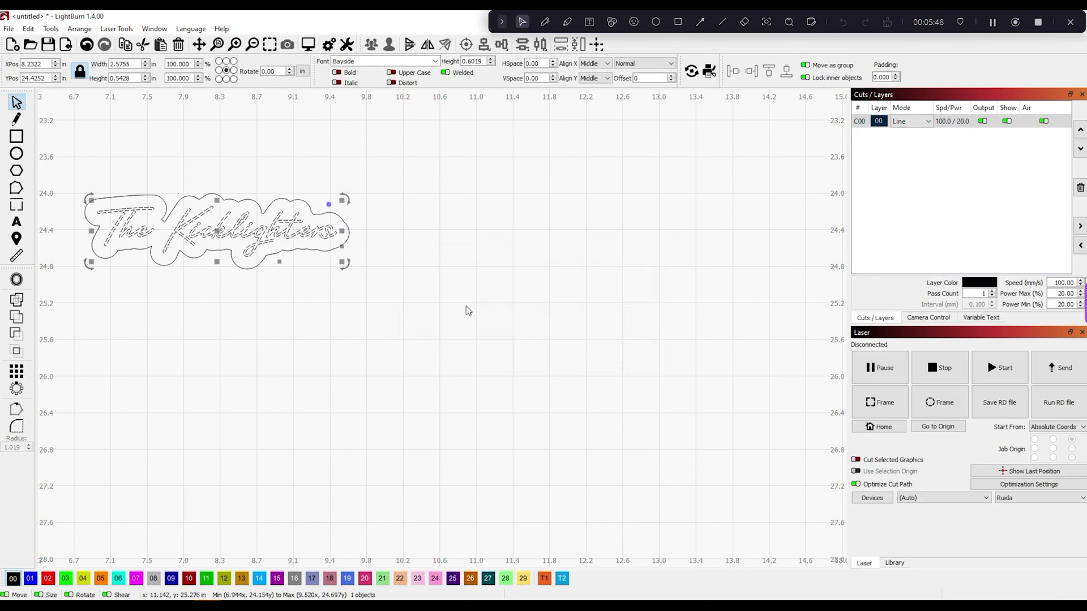
- Scale text and offset outline together to about 19.11 by 5.45 in, then select the outline
scroll(402, 297, "down", 3)
scroll(481, 345, "down", 3)
key("ctrl+a")
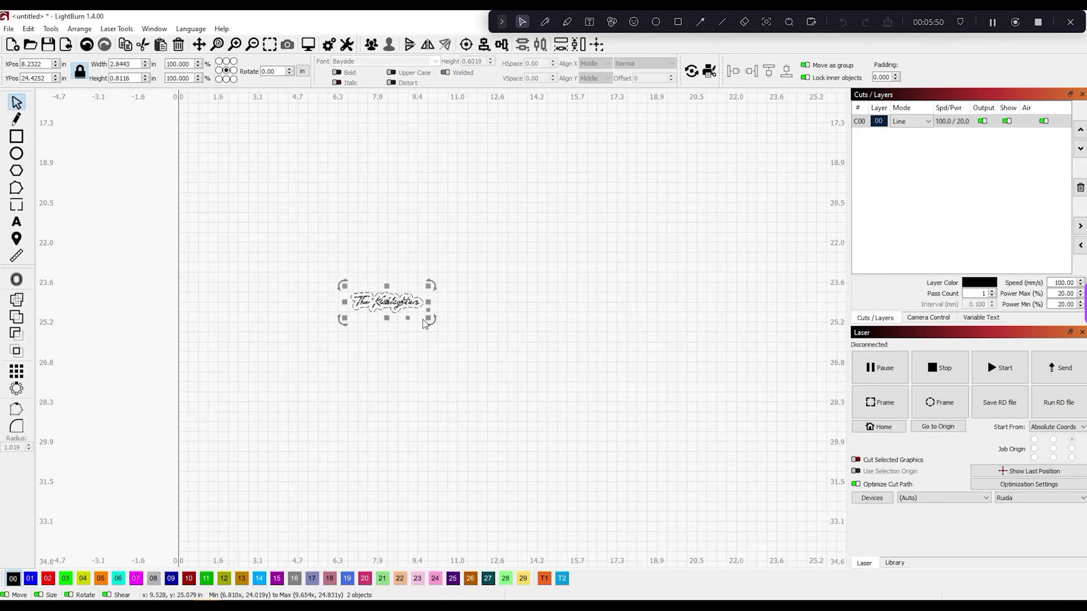
left_click_drag(438, 321, 761, 436)
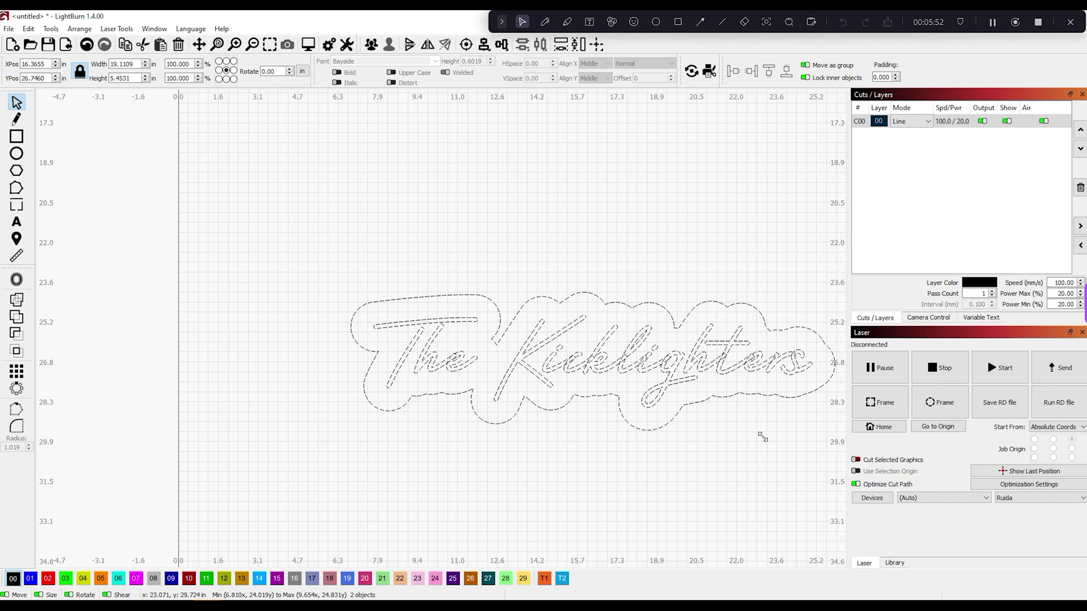
scroll(439, 363, "down", 2)
scroll(441, 332, "up", 2)
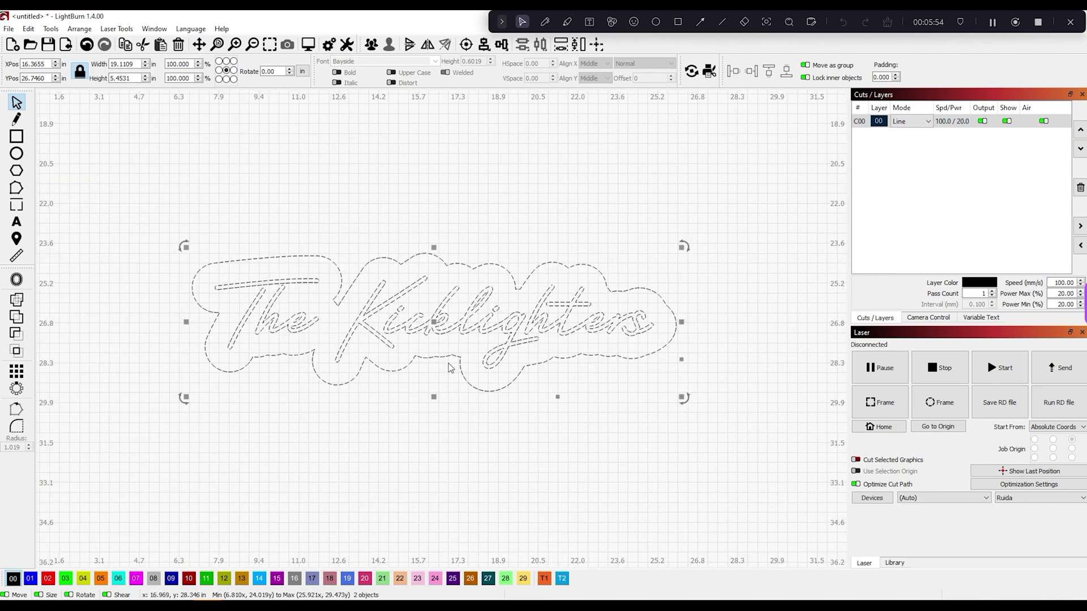
scroll(418, 309, "up", 1)
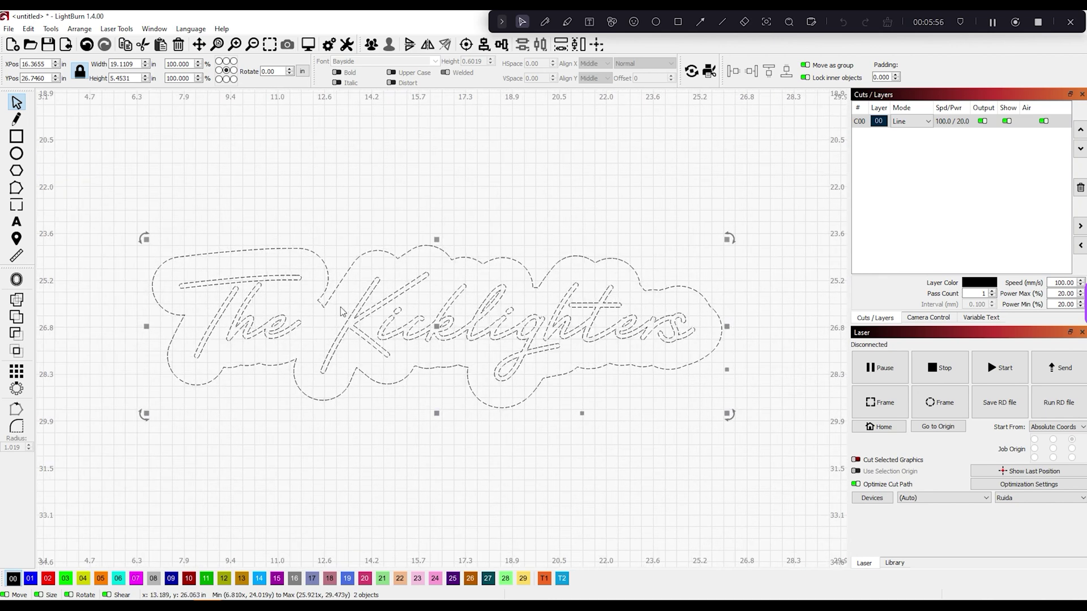
left_click(329, 274)
left_click(325, 301)
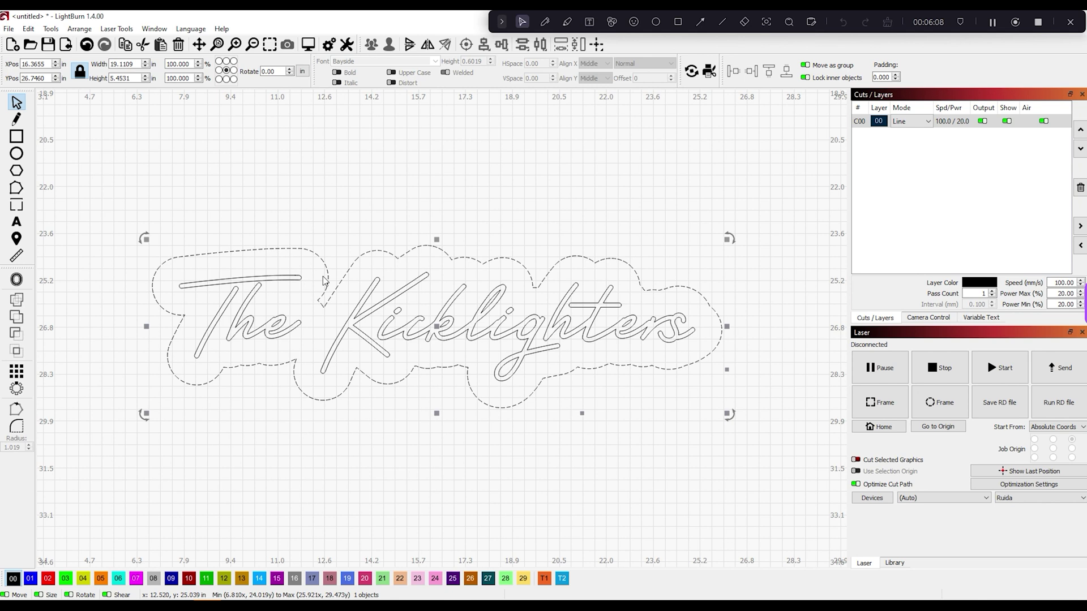
- Delete the stray arc nodes above the K, leaving a straight top edge on the backer
left_click(16, 188)
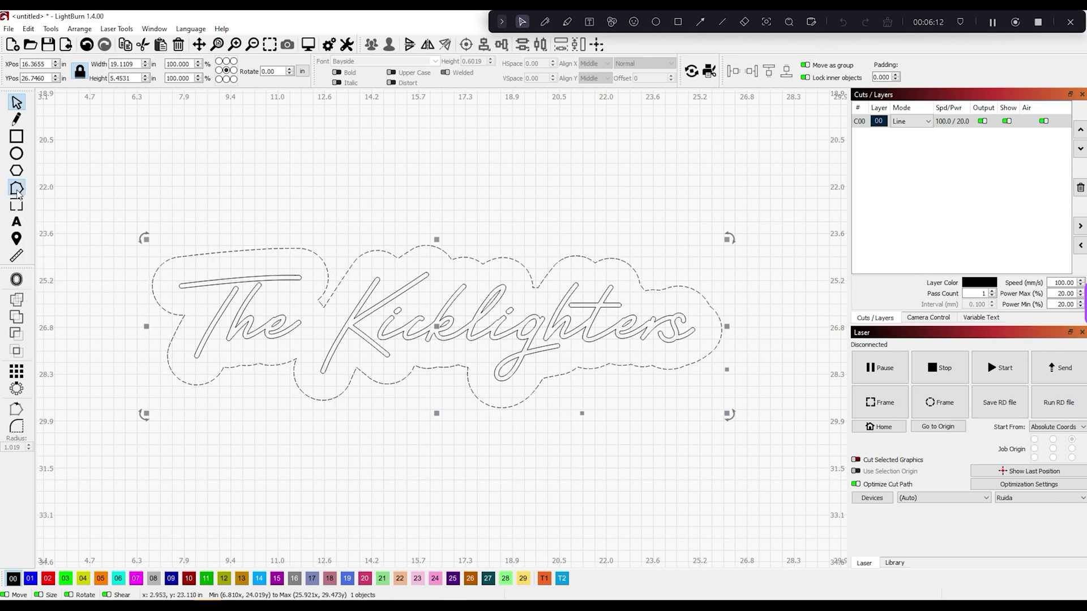
scroll(255, 299, "up", 3)
scroll(447, 311, "up", 4)
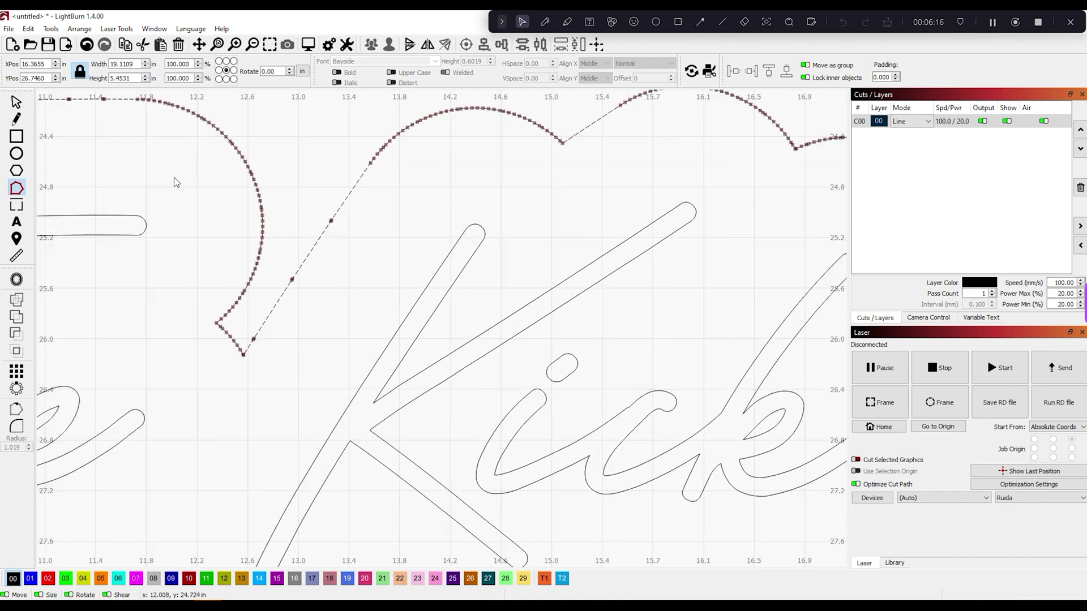
left_click_drag(174, 178, 404, 380)
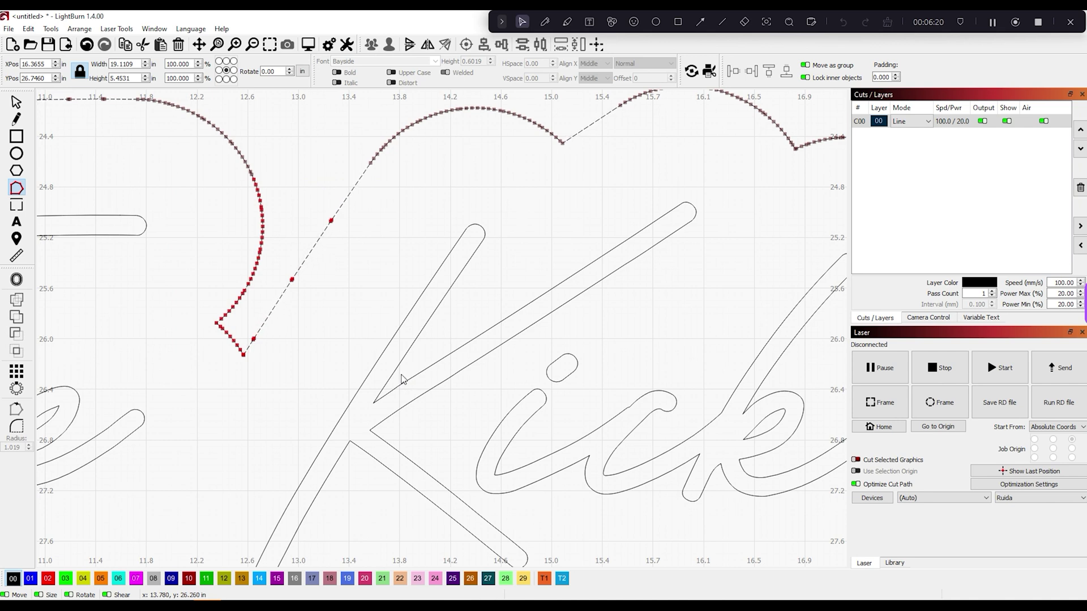
key("Delete")
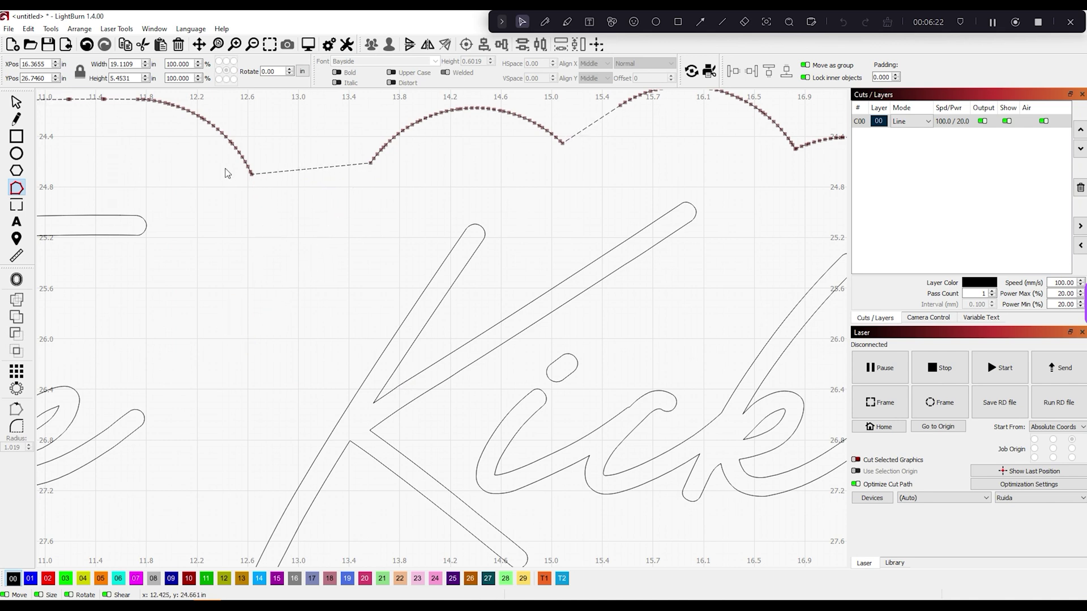
left_click_drag(224, 165, 271, 202)
key("Delete")
key("d")
scroll(392, 198, "down", 4)
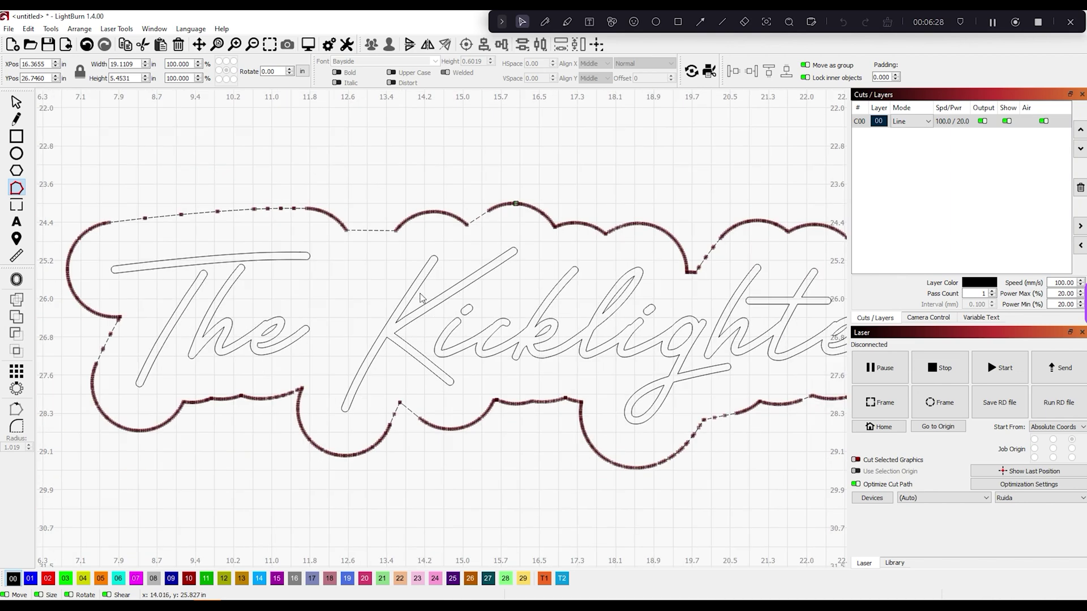
scroll(420, 297, "down", 3)
scroll(520, 411, "down", 2)
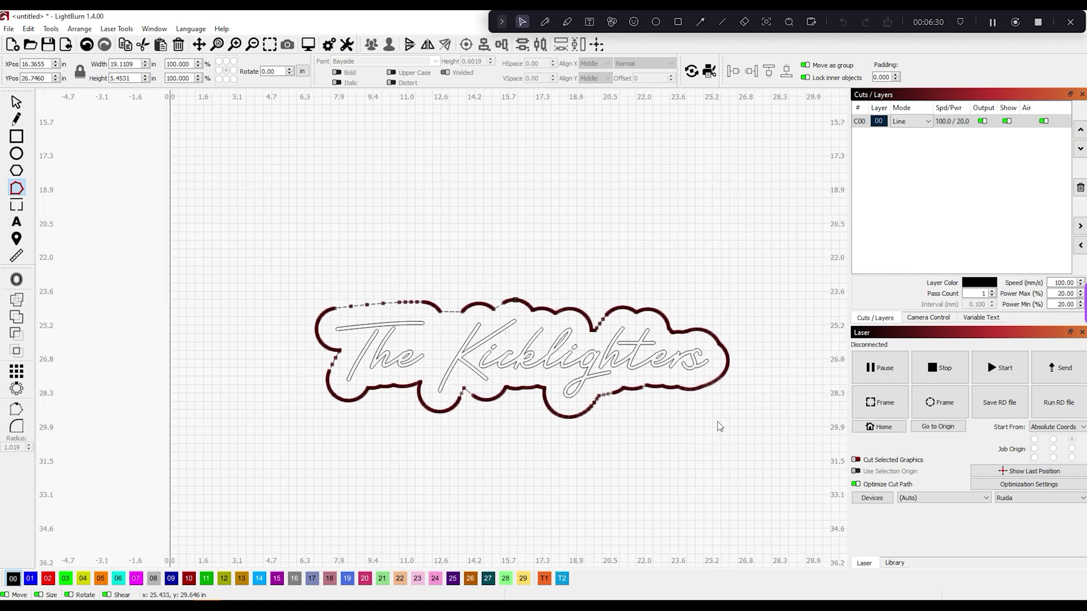
scroll(707, 424, "up", 2)
scroll(361, 330, "up", 1)
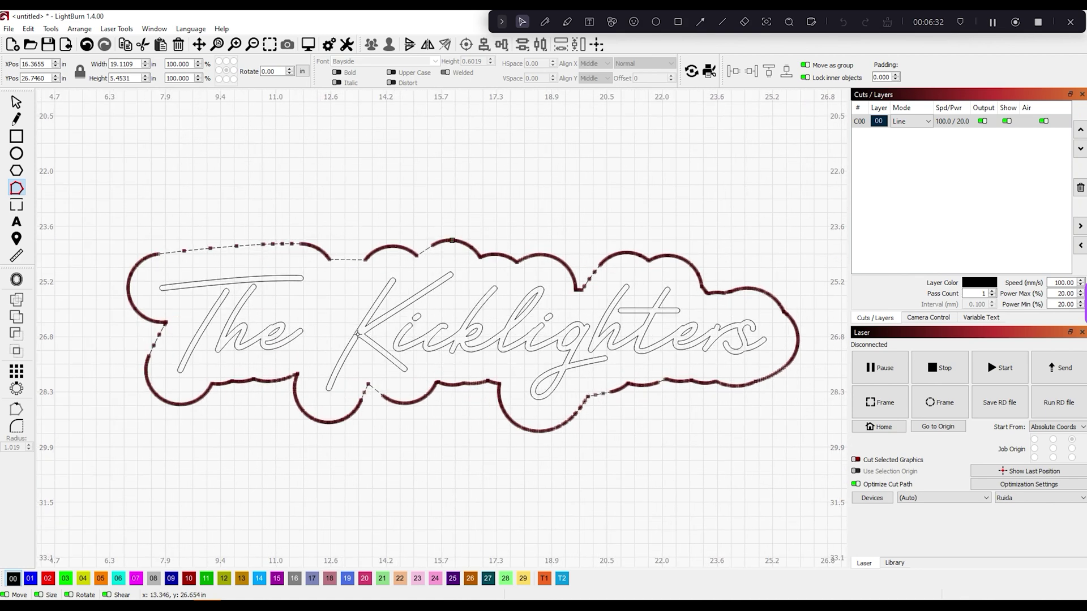
- Draw a small test circle above the backer and try editing its width
left_click(17, 103)
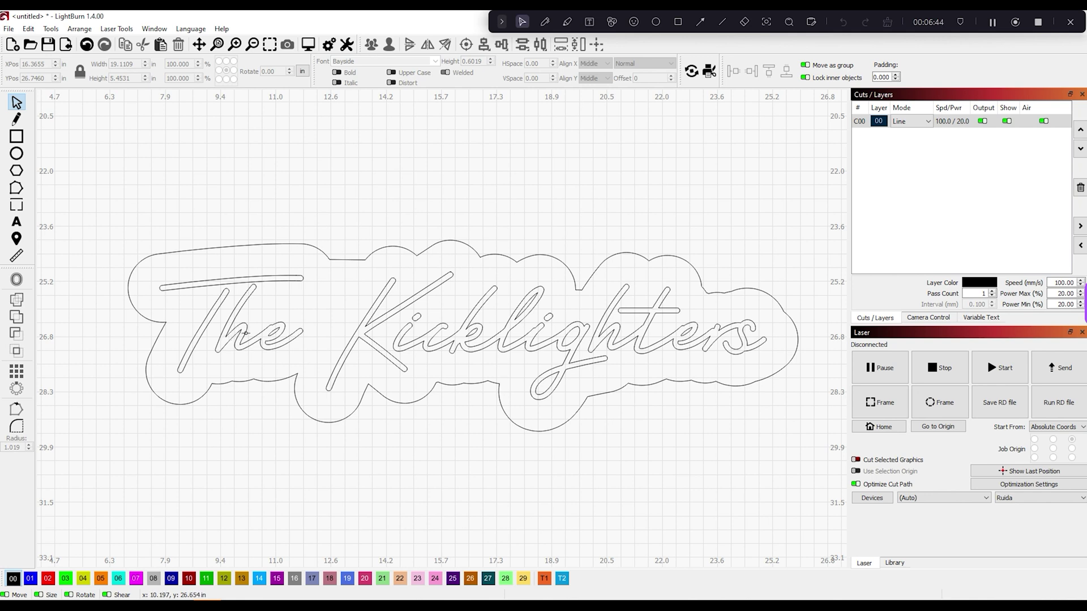
left_click(17, 155)
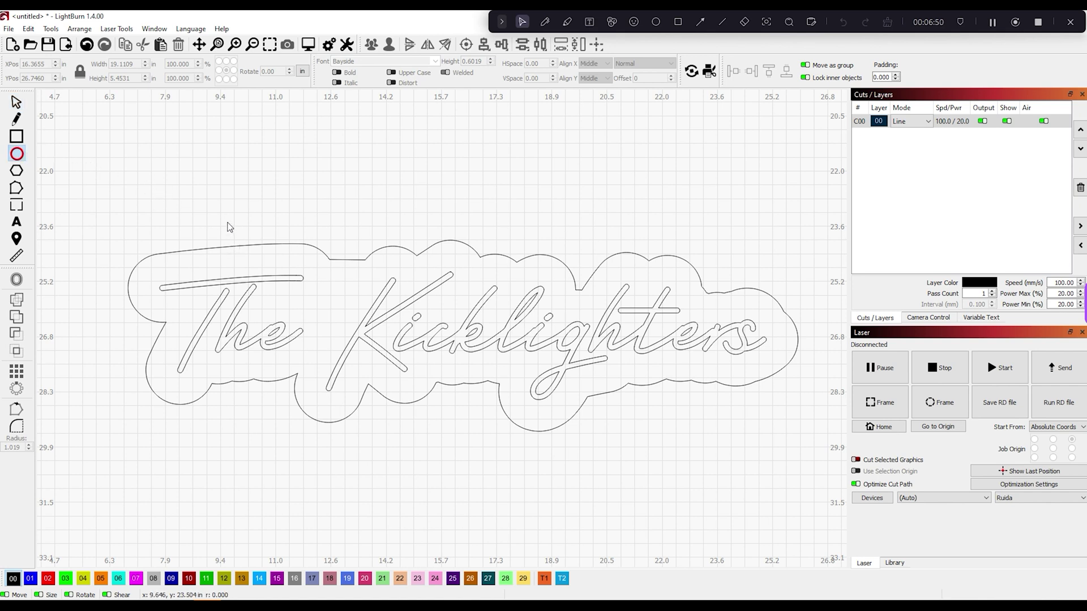
left_click_drag(237, 233, 246, 241)
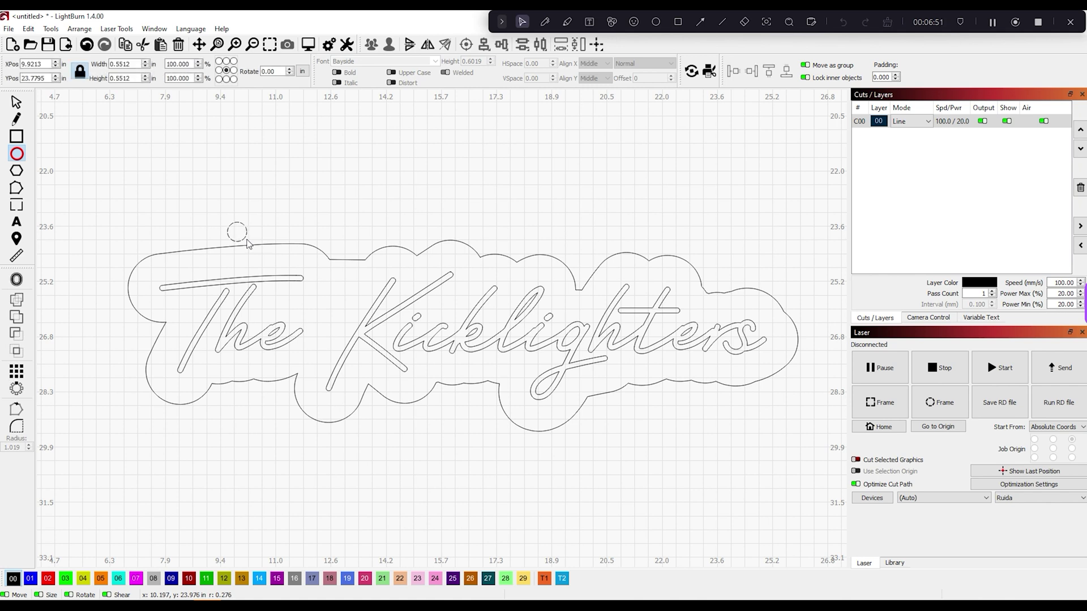
left_click(16, 102)
double_click(120, 64)
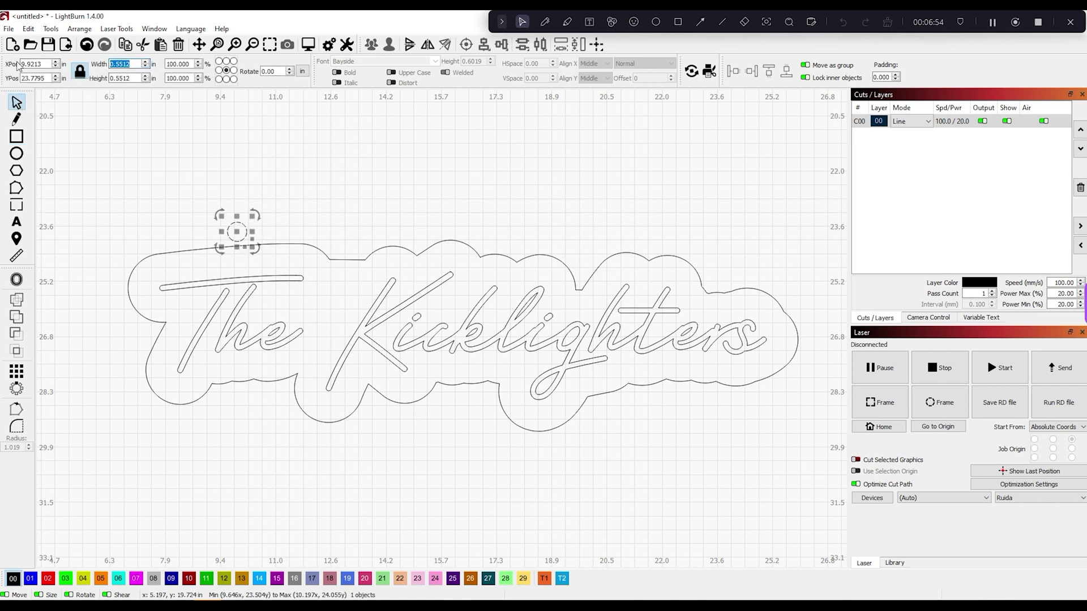
type(".")
left_click(246, 232)
left_click(247, 231)
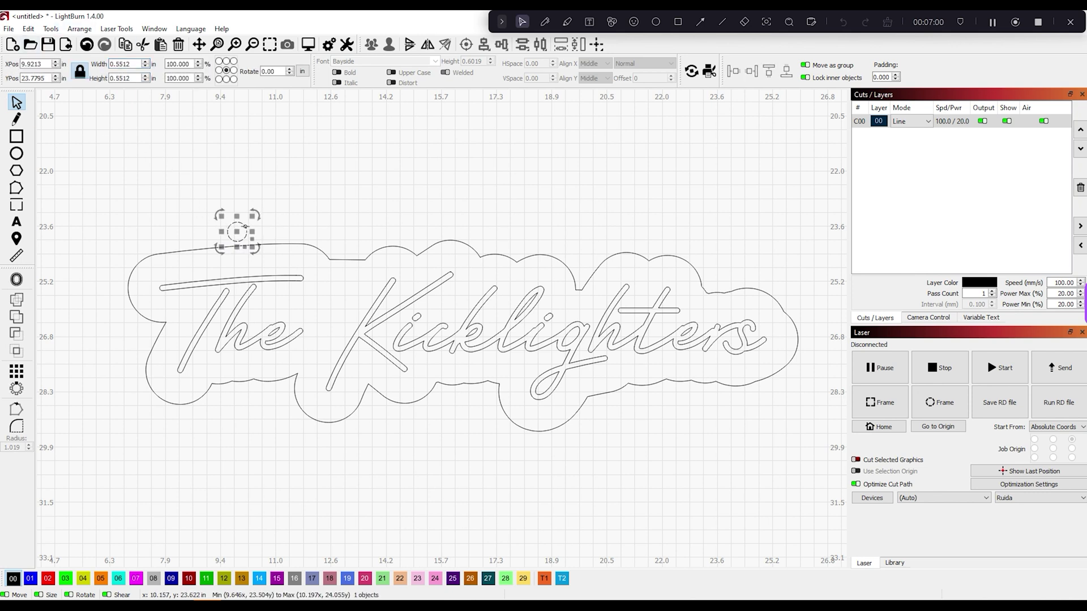
scroll(134, 272, "down", 2)
- Select the lettering and backer together and scale them to 36 in wide
left_click_drag(90, 232, 693, 492)
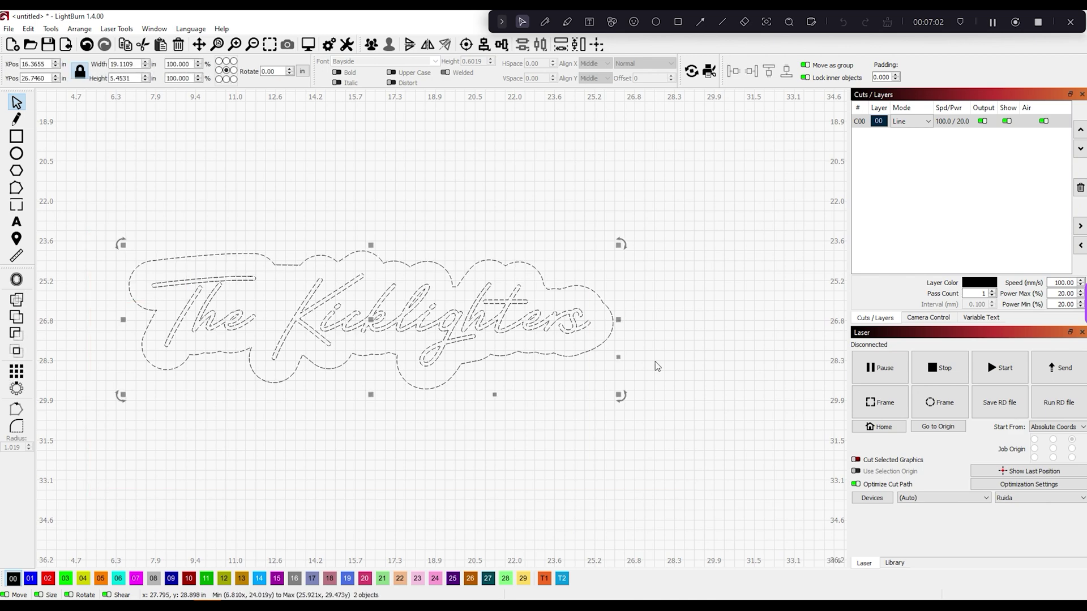
double_click(121, 64)
type("36")
key("Return")
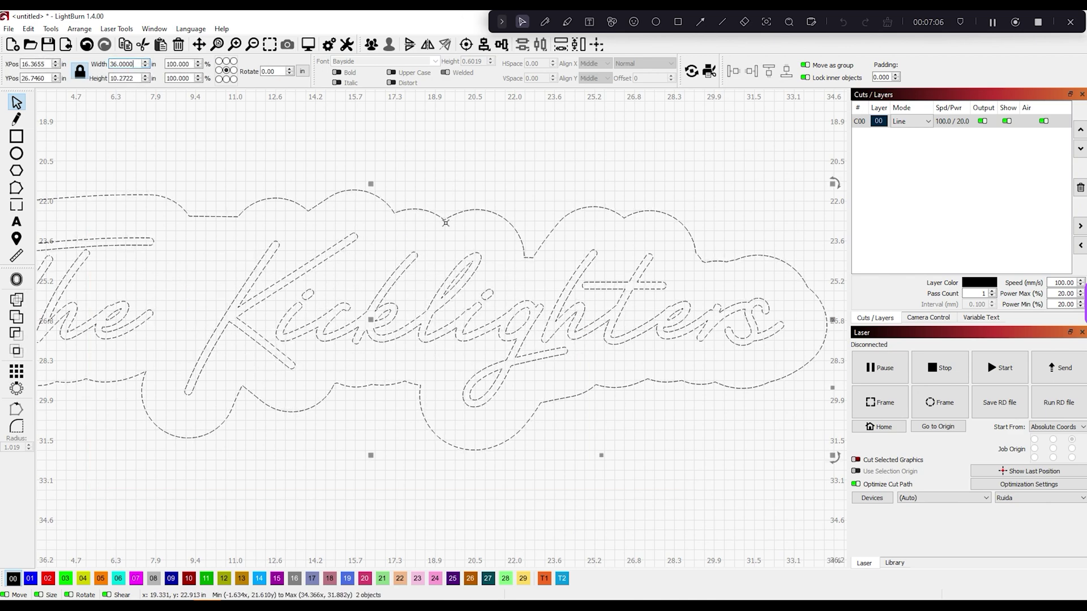
- Move the scaled 36 in design right and down on the page
scroll(445, 223, "down", 3)
left_click_drag(435, 231, 542, 283)
scroll(665, 425, "up", 2)
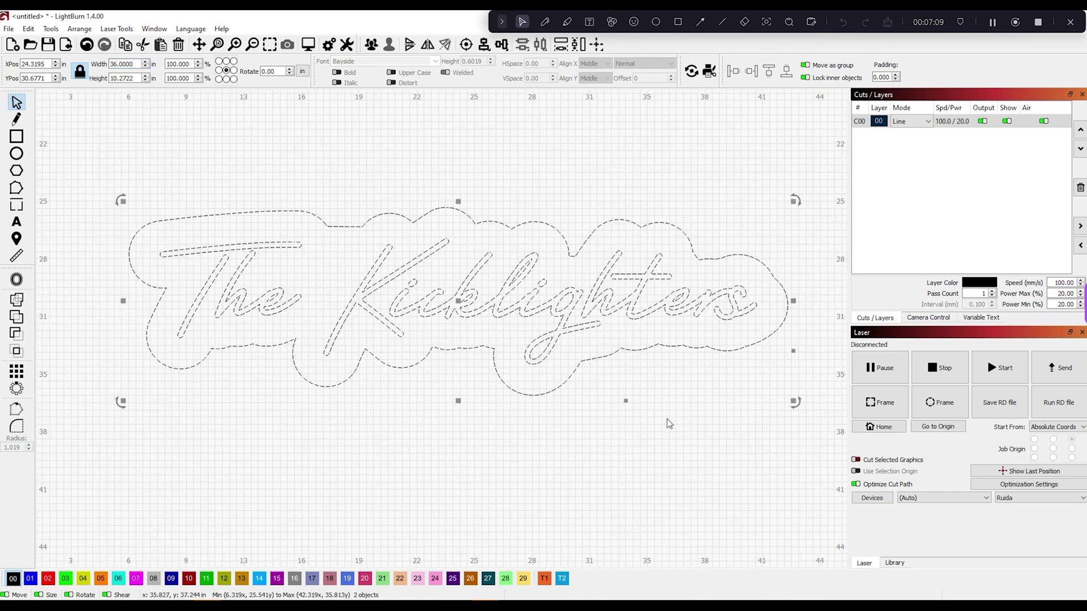
left_click(177, 141)
- Draw a circle above the backer and size it to 0.4 in
key("e")
left_click_drag(240, 176, 258, 193)
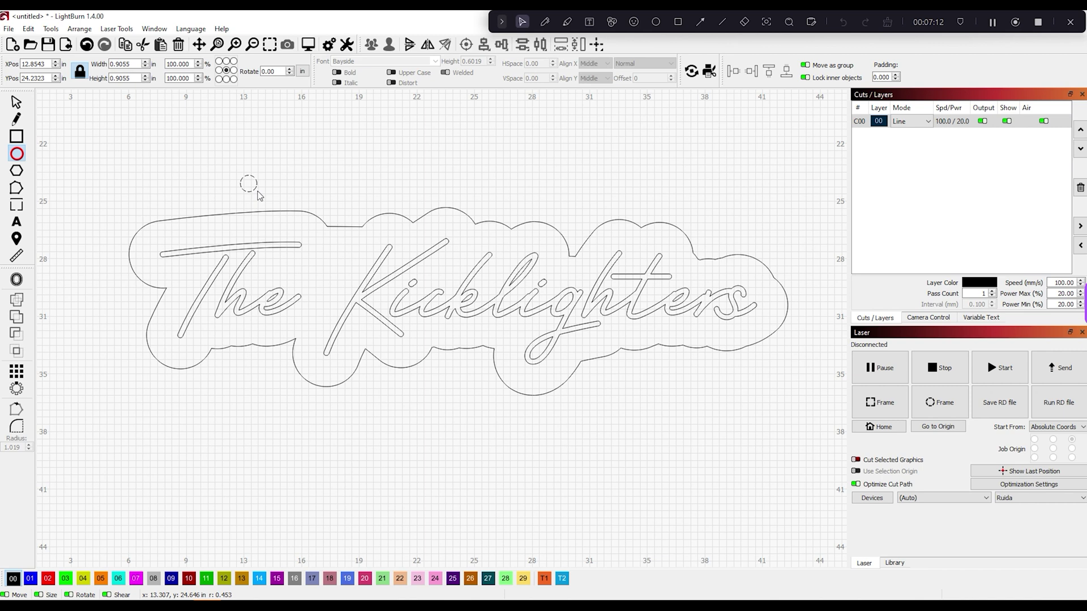
double_click(120, 64)
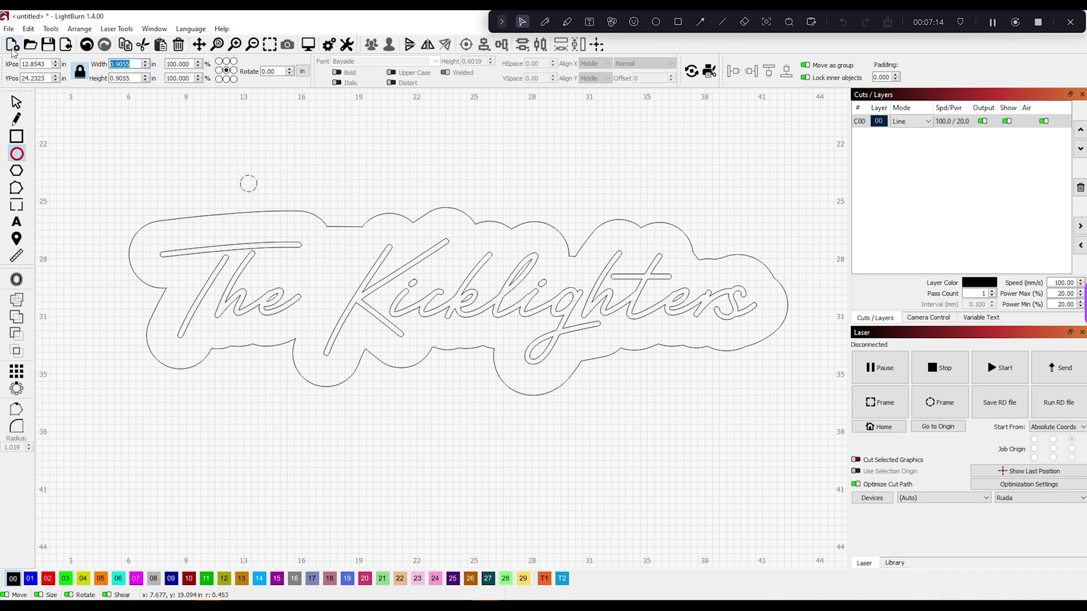
type(".4000")
key("Tab")
- Place the 0.4 in hole inside the backer's upper-left area and add a copy near the upper right
left_click(23, 105)
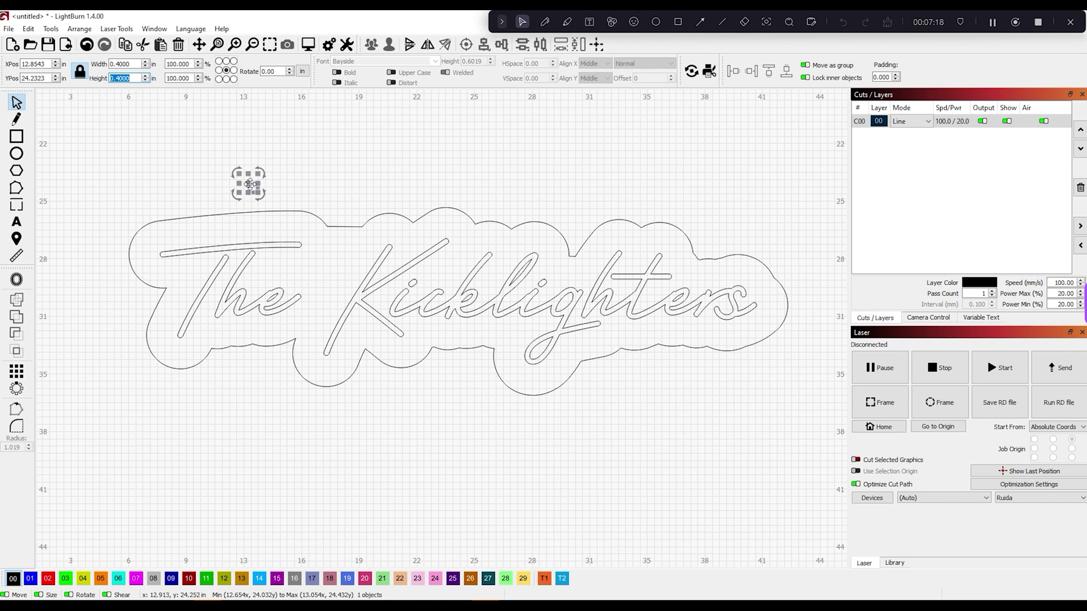
left_click_drag(248, 184, 177, 354)
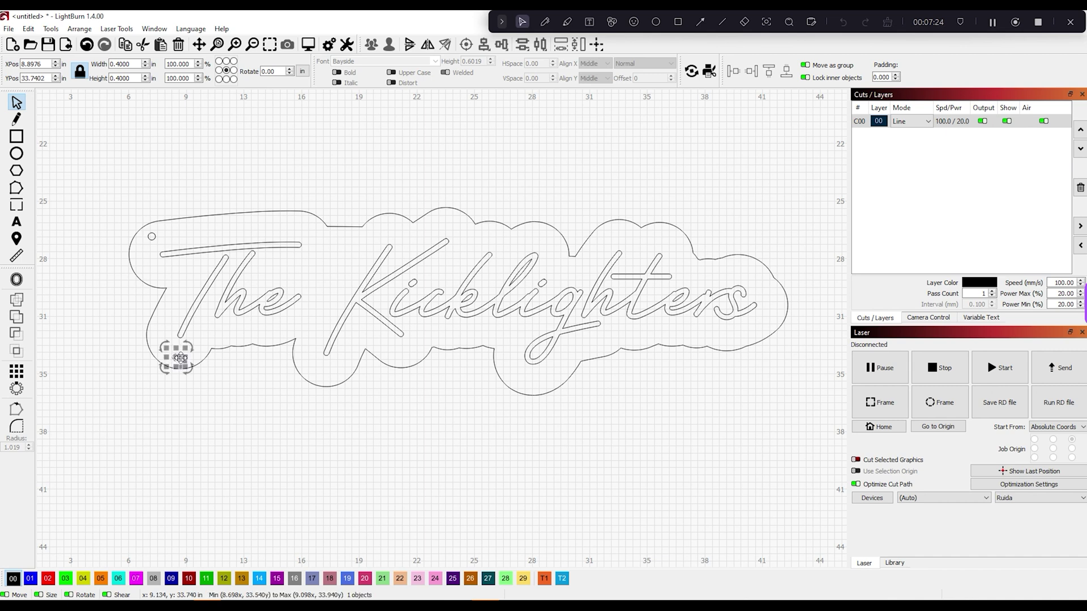
left_click(204, 359)
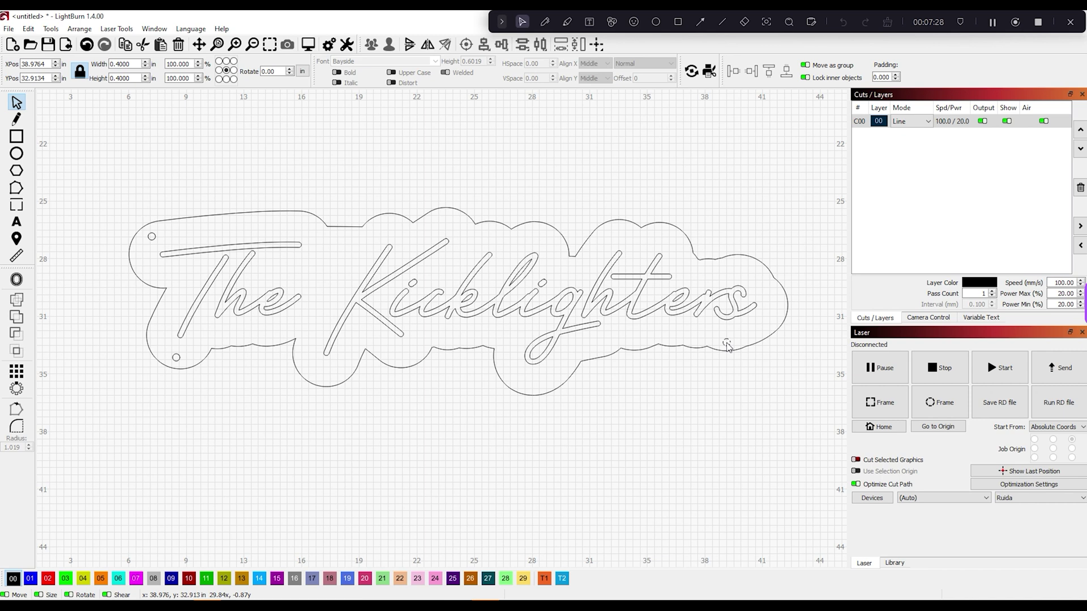
left_click(692, 340)
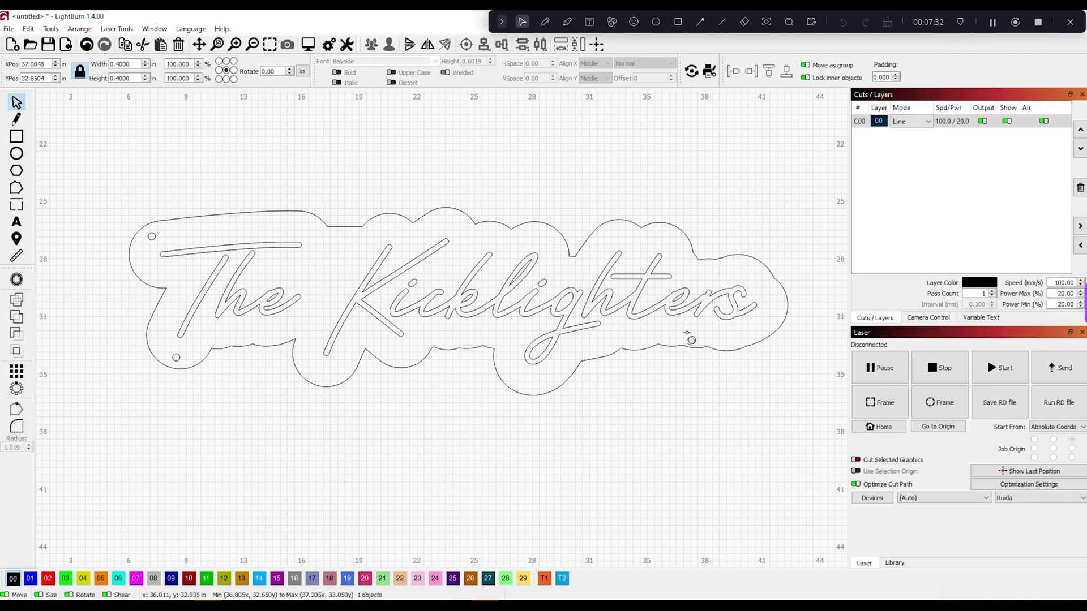
left_click_drag(690, 341, 676, 244)
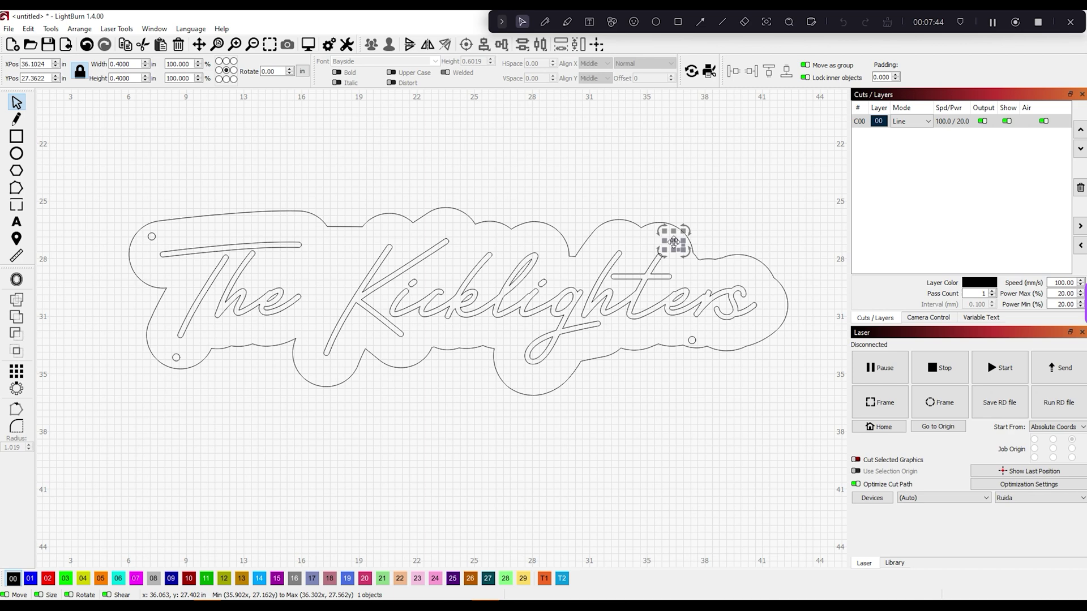
scroll(708, 317, "down", 2)
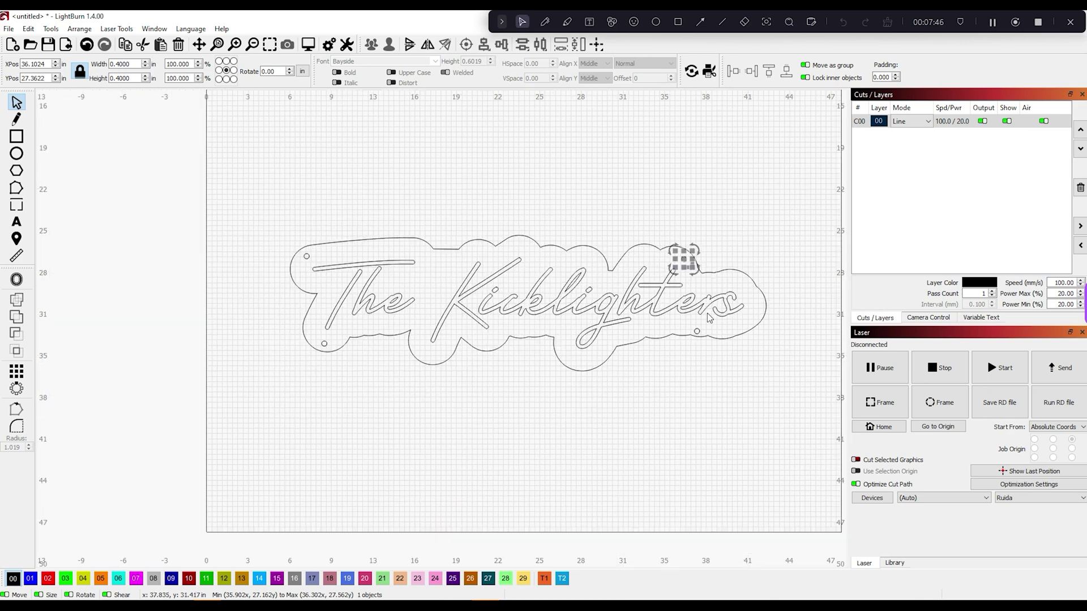
scroll(683, 317, "up", 4)
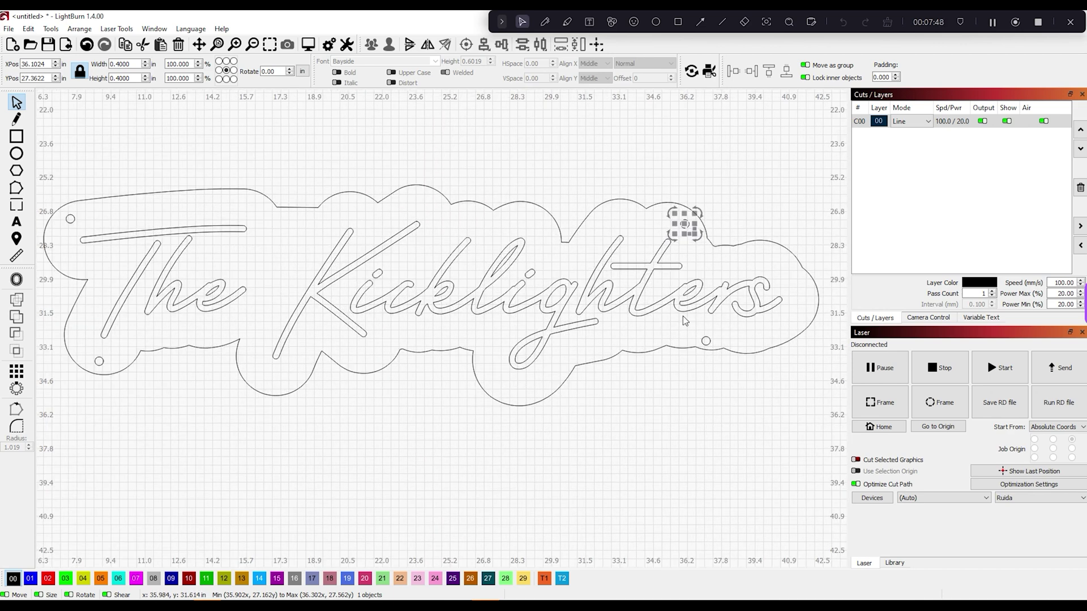
scroll(668, 317, "down", 1)
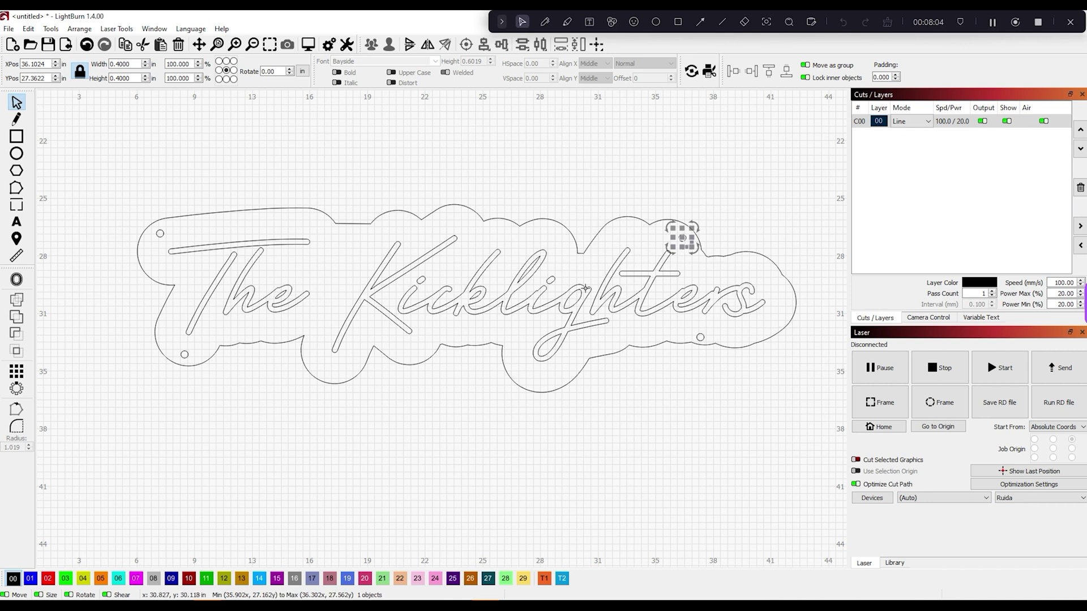
key("Escape")
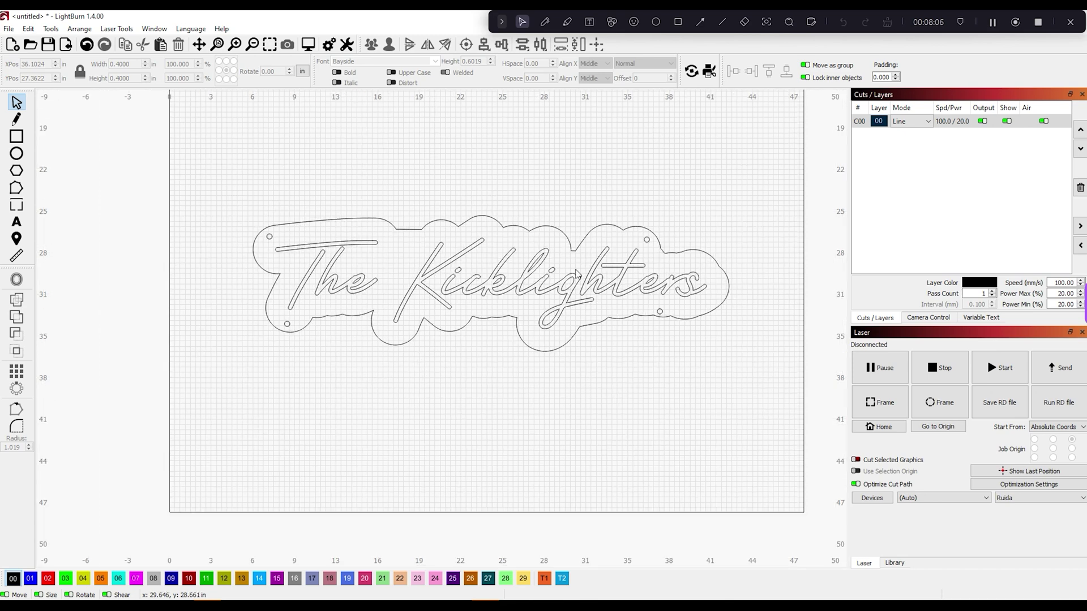
key("ctrl+shift+a")
scroll(660, 271, "right", 2)
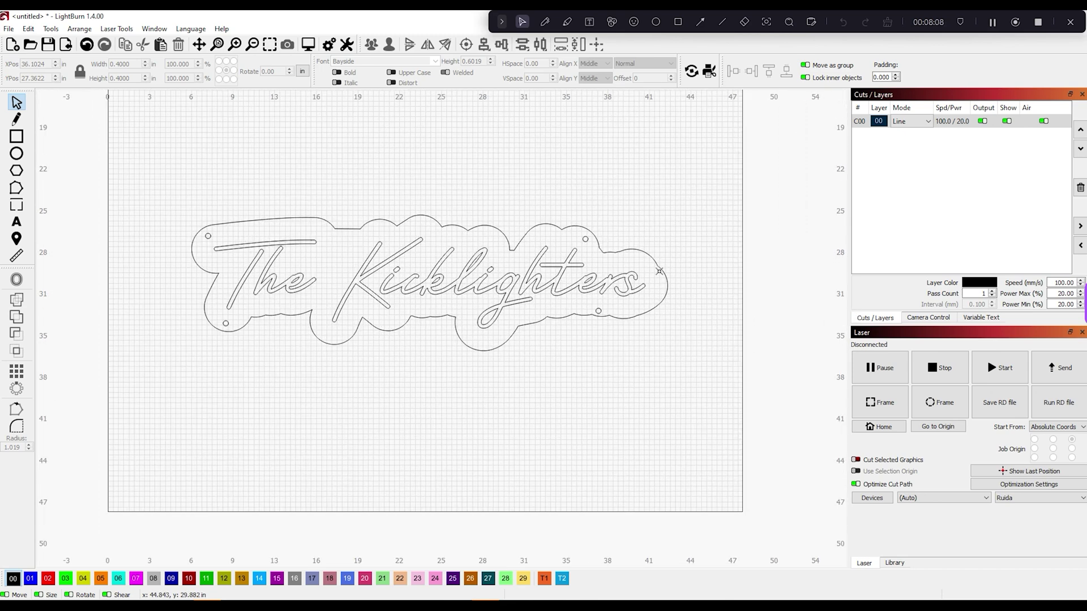
scroll(306, 293, "down", 3)
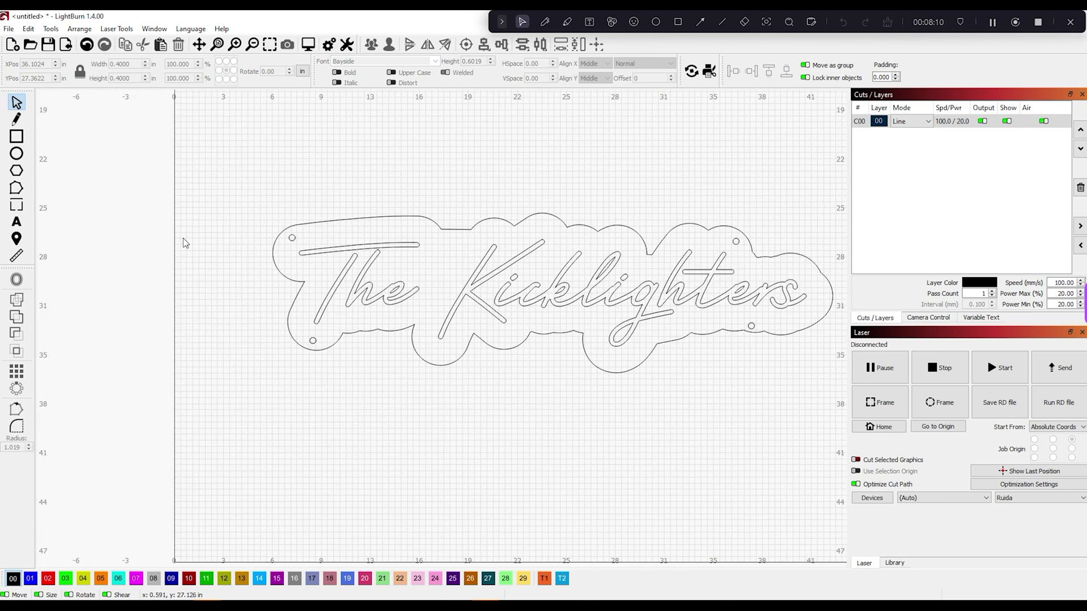
scroll(485, 259, "up", 3)
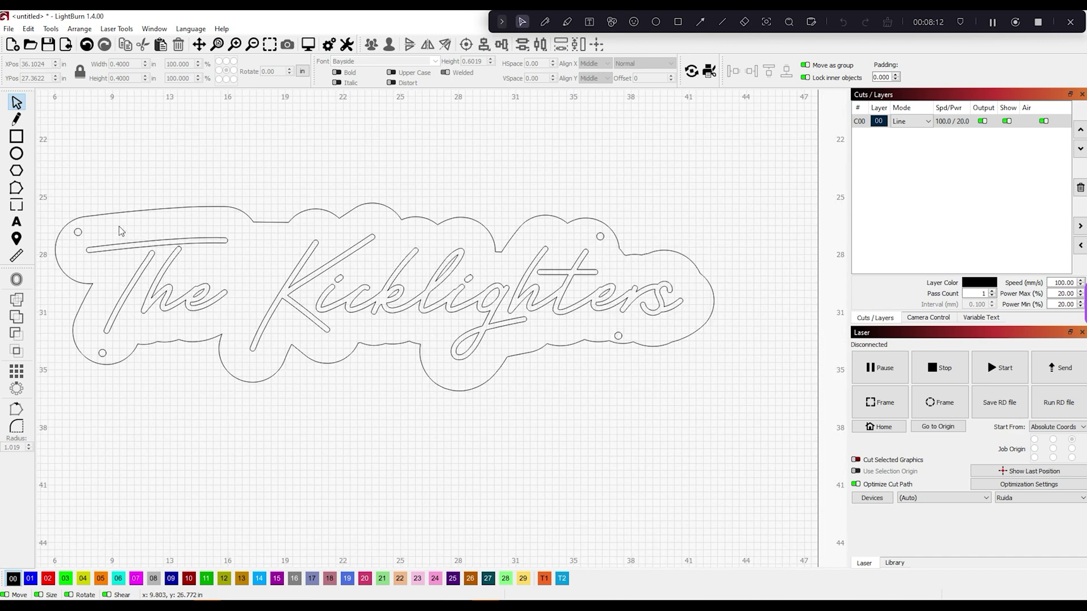
- Group the cloud backer with its mounting holes and assign the group to layer 01
left_click(79, 230)
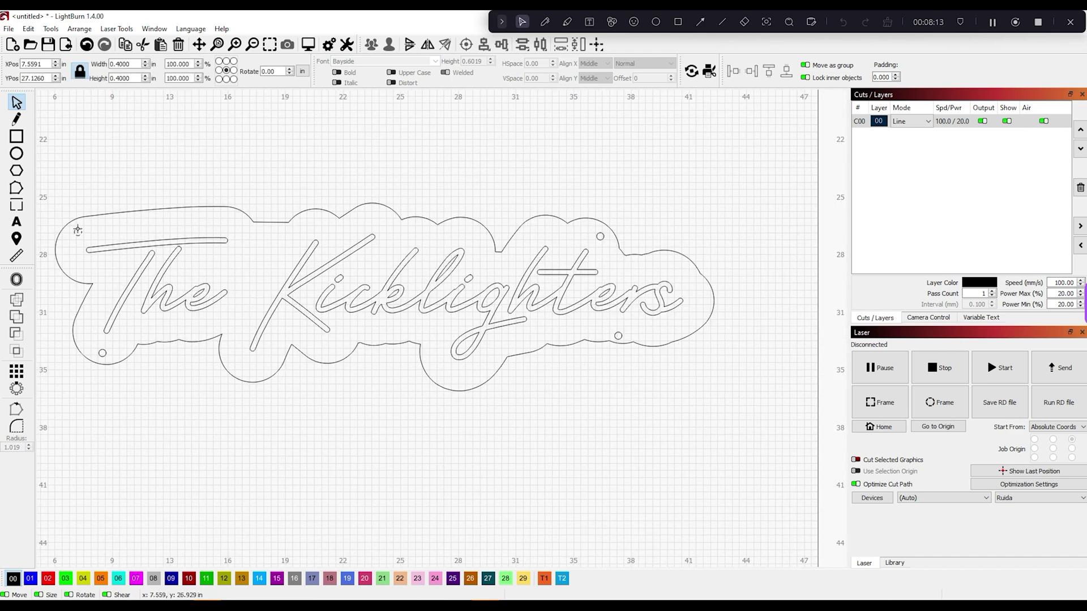
left_click(140, 210, "shift")
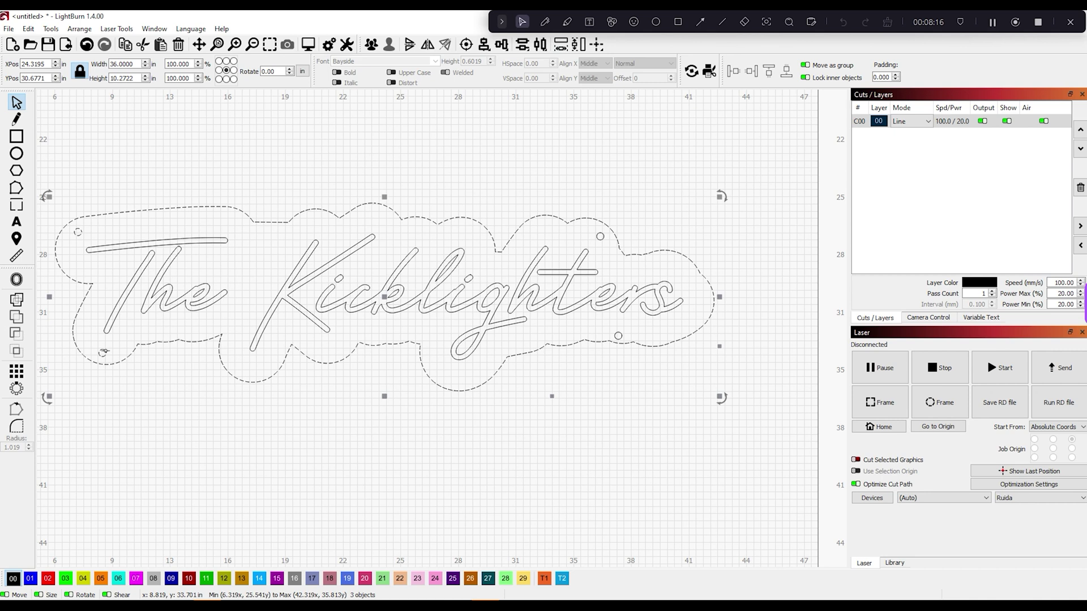
right_click(600, 236)
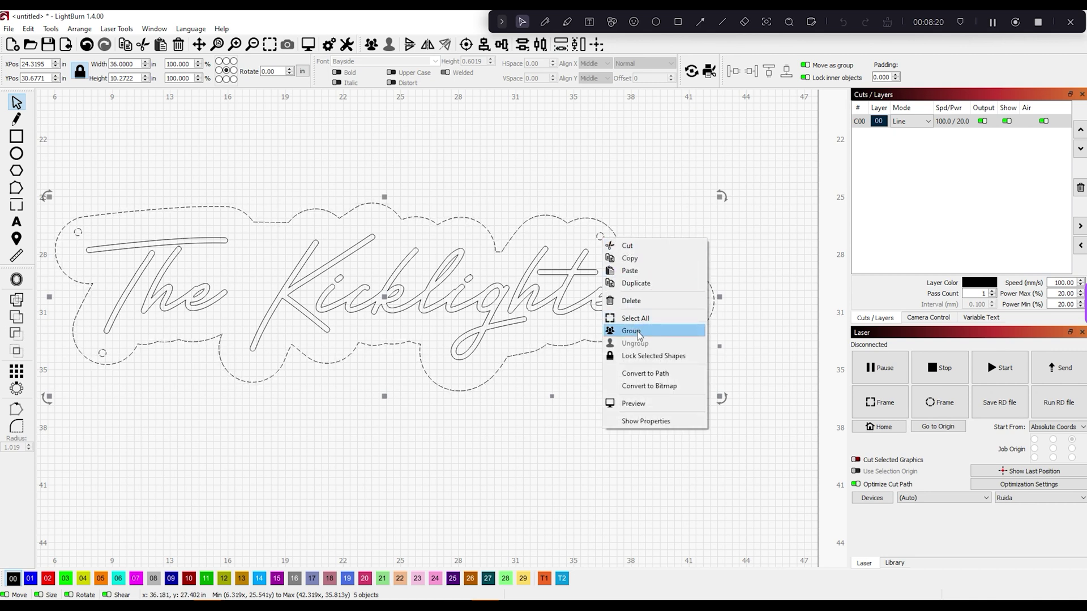
left_click(608, 328)
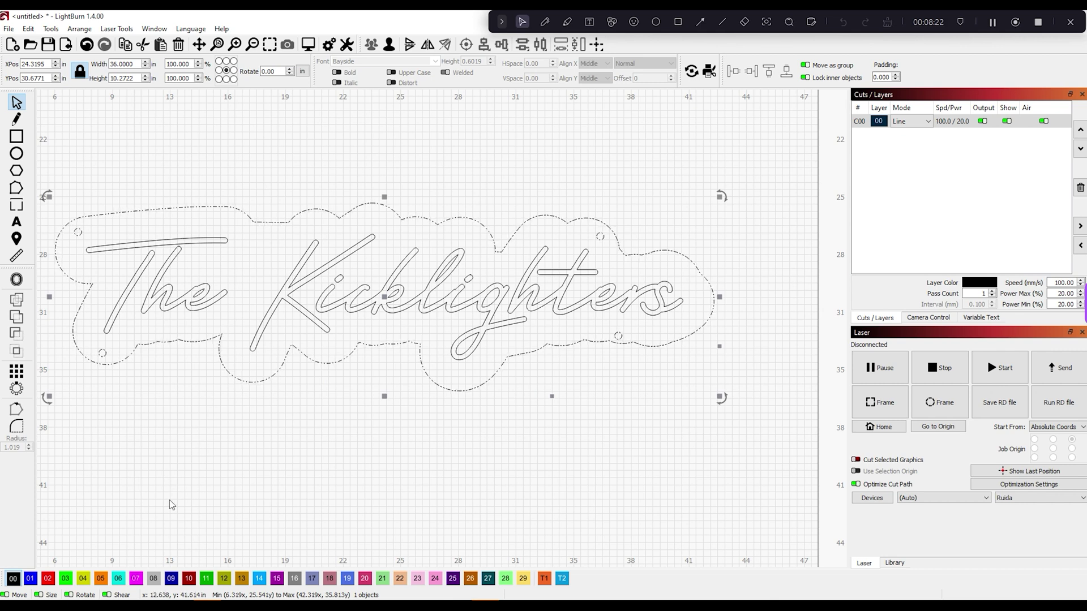
left_click(31, 578)
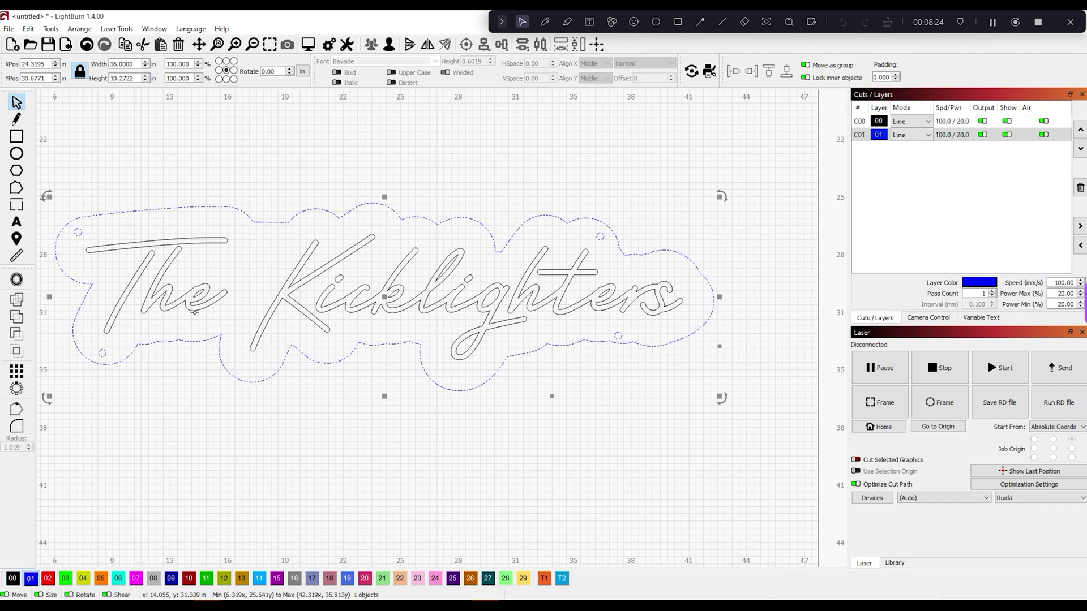
left_click(170, 258)
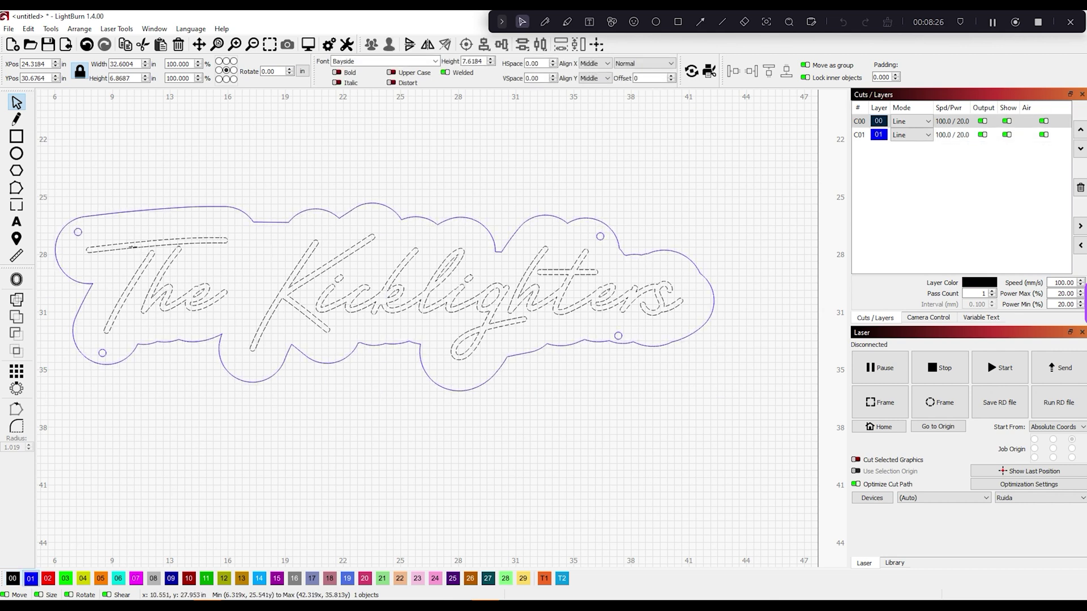
- Assign the selected Kicklighters lettering to palette swatch 04, then clear the selection
left_click(84, 578)
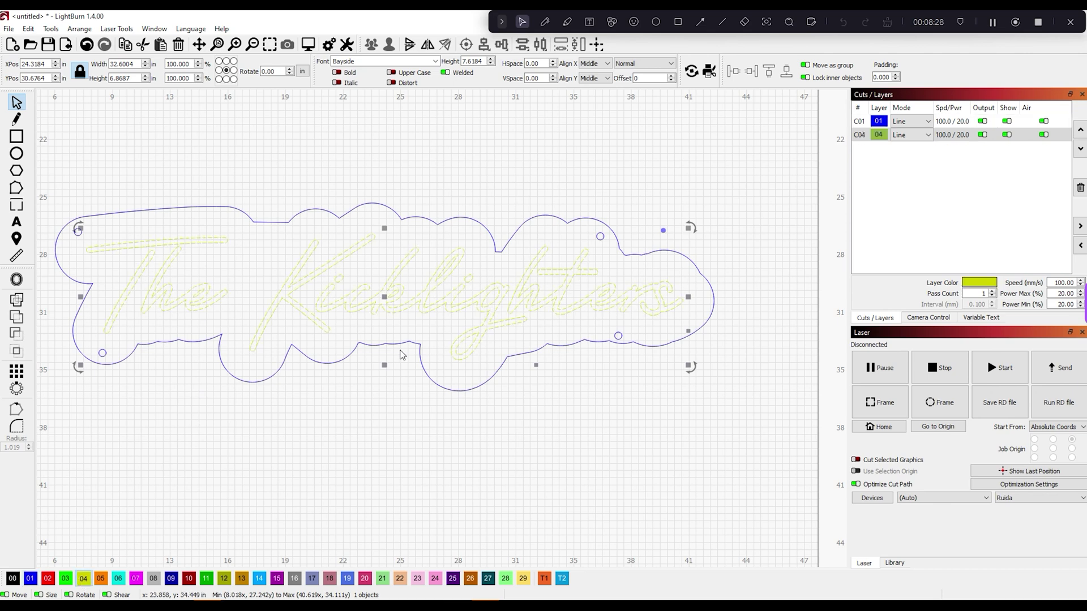
left_click(627, 196)
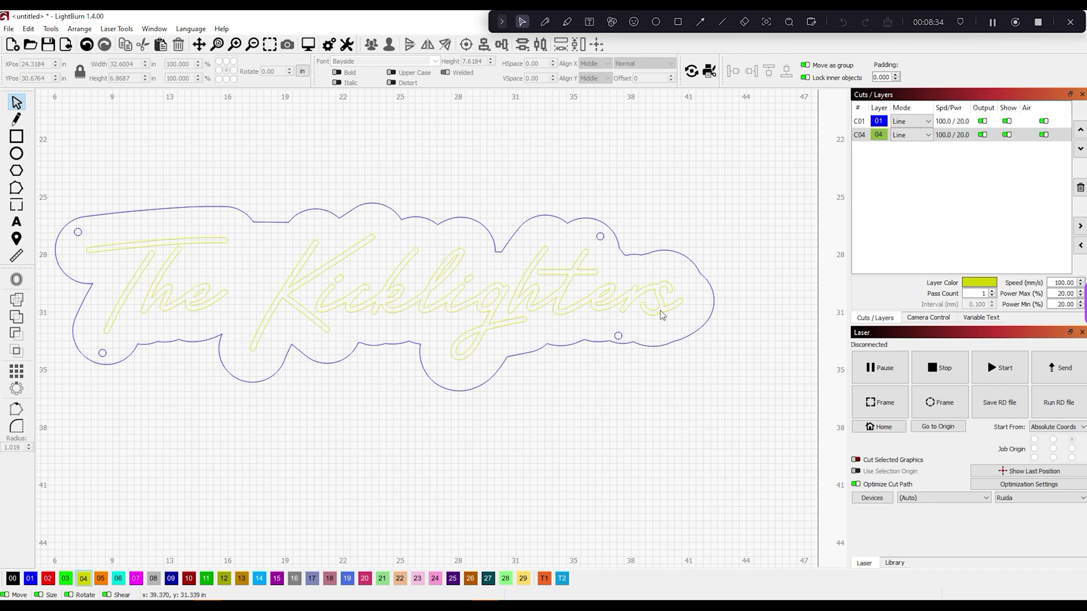
scroll(676, 307, "up", 2)
scroll(675, 299, "down", 2)
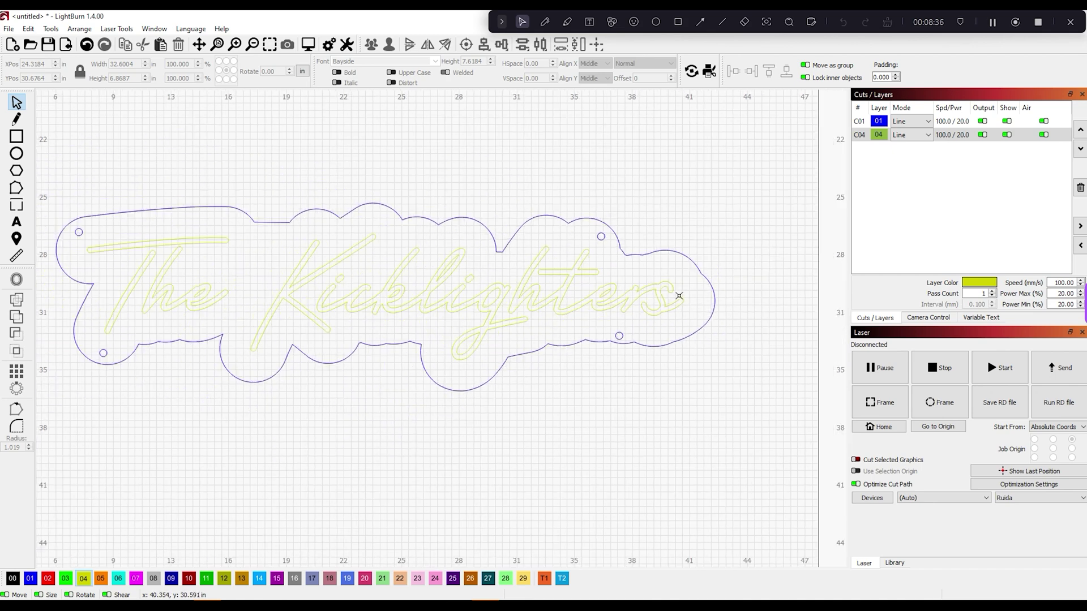
scroll(524, 304, "up", 1)
scroll(420, 327, "down", 1)
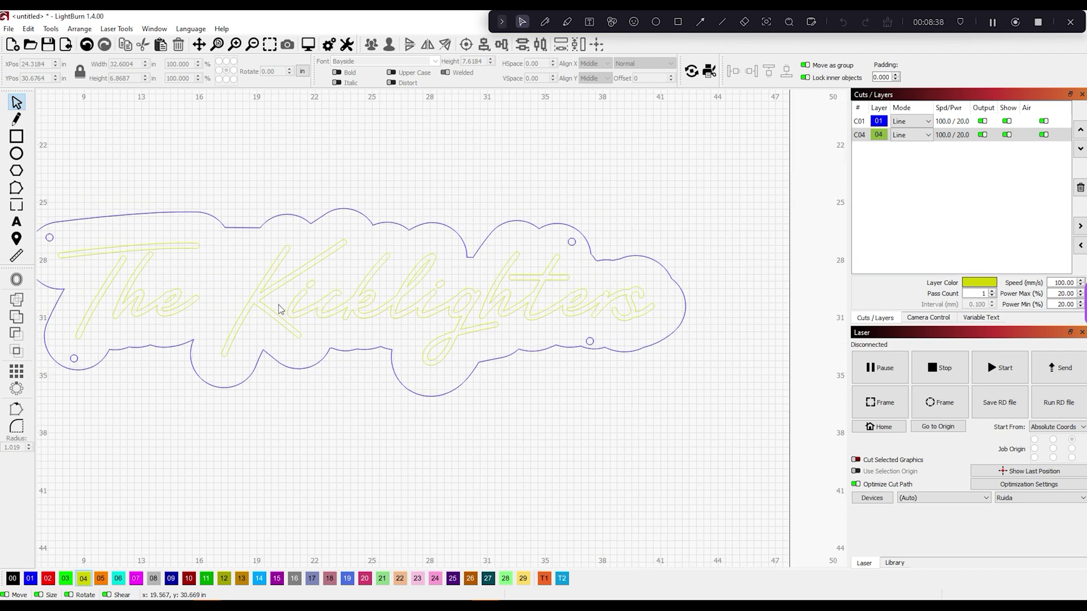
scroll(702, 254, "down", 1)
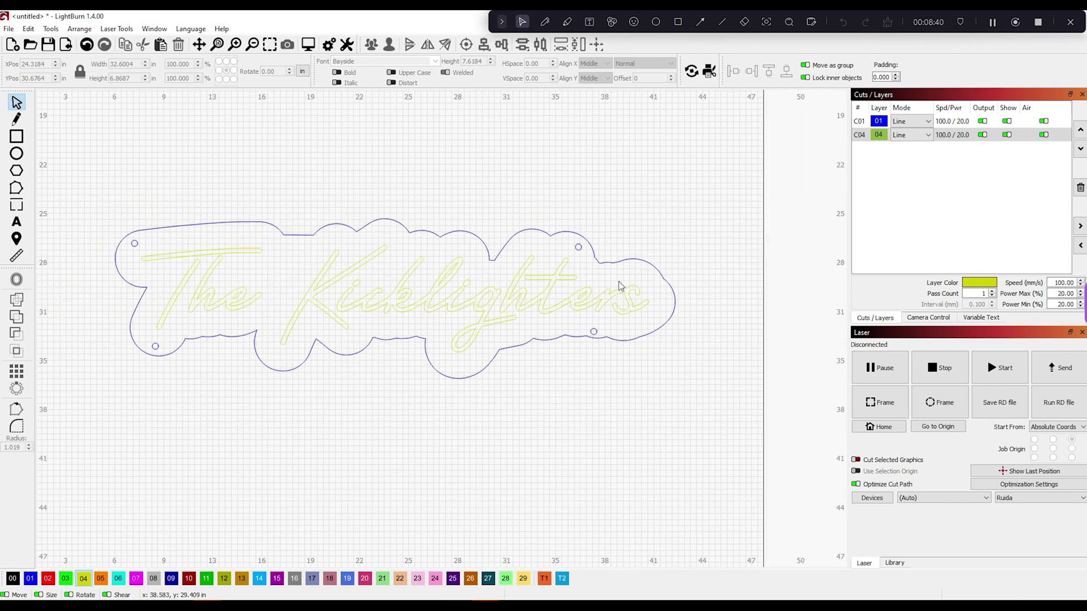
scroll(540, 312, "down", 1)
scroll(304, 298, "up", 2)
scroll(504, 285, "down", 1)
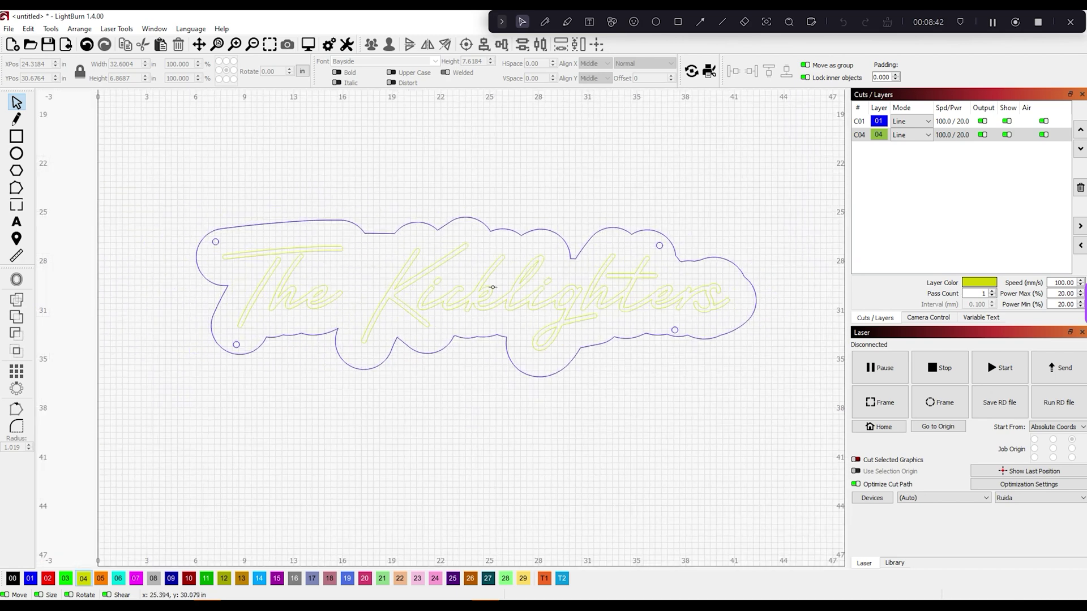
scroll(619, 274, "up", 1)
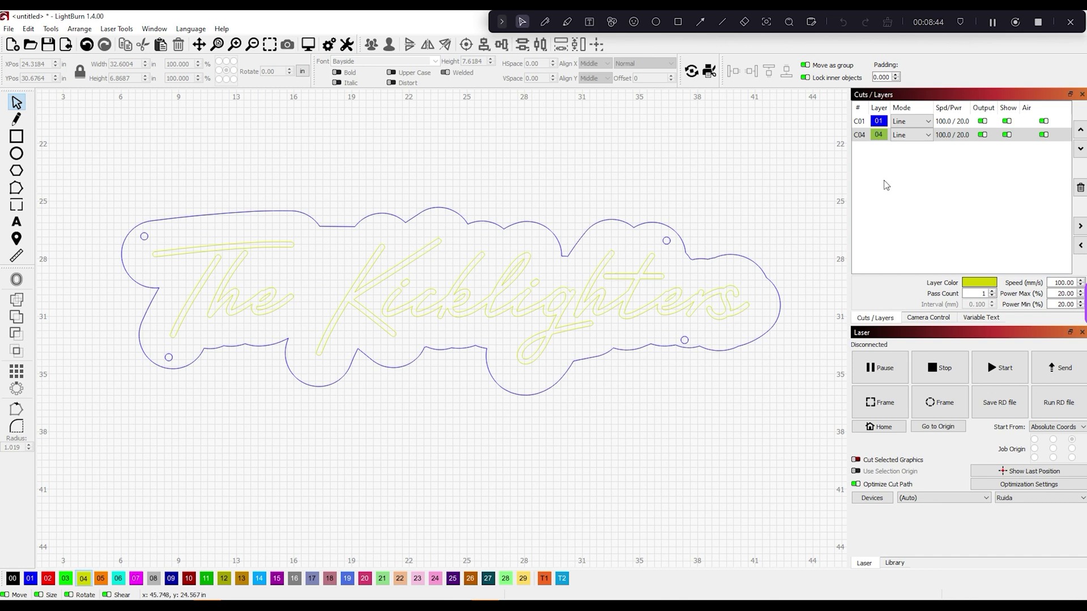
left_click(946, 122)
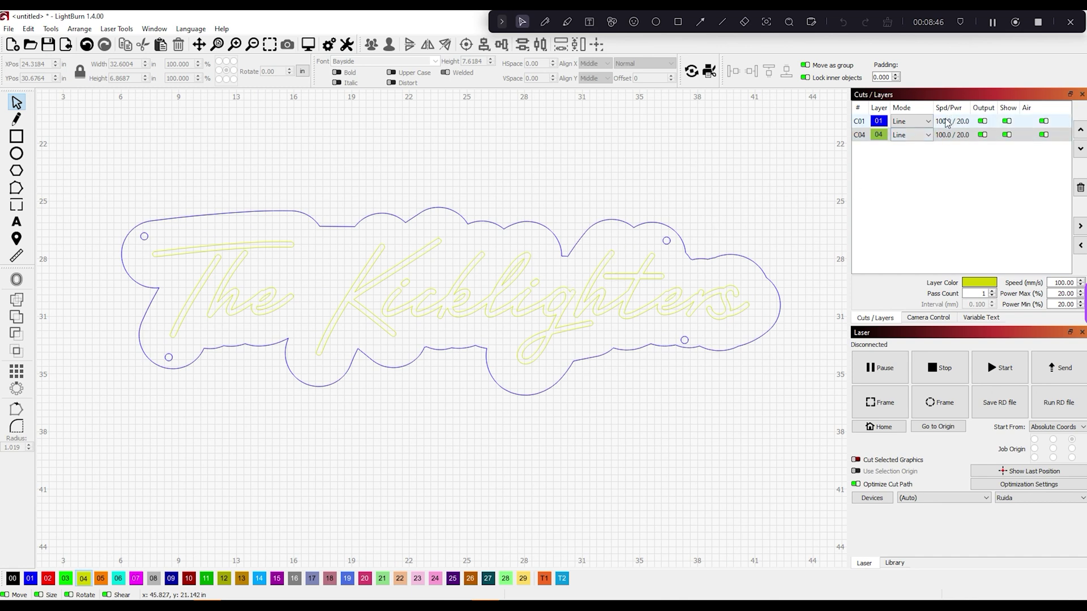
- Set layer C01 to speed 15 with max and min power 93%
double_click(947, 123)
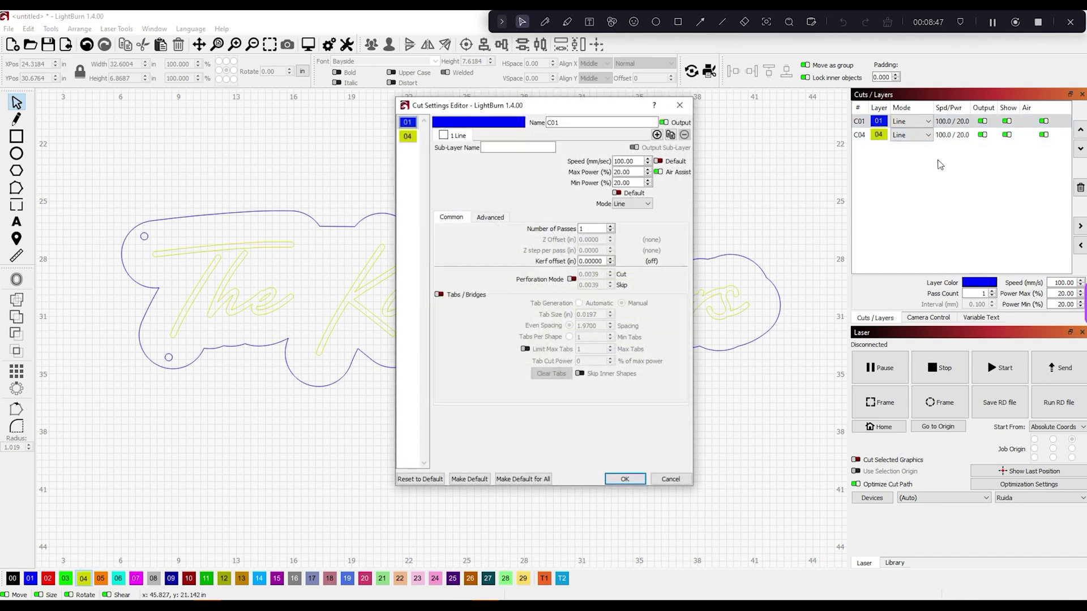
double_click(626, 161)
type("15")
key("Tab")
type("93")
key("Tab")
type("93")
key("Tab")
left_click(623, 479)
- Set layer C04's speed to 250 mm/s
double_click(950, 141)
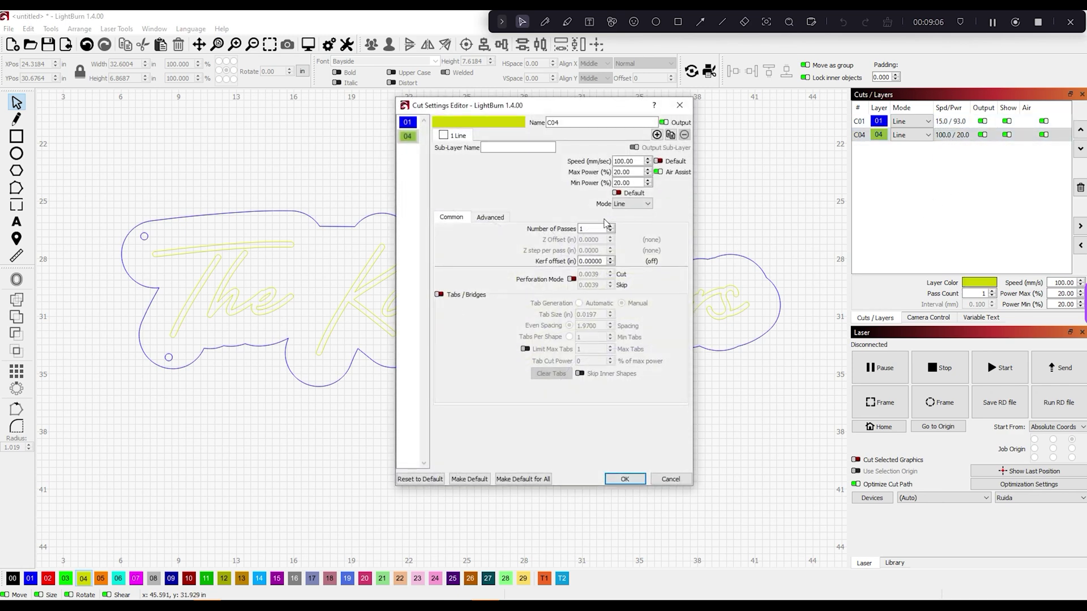
double_click(622, 161)
type("2")
key("Tab")
key("Tab")
key("Tab")
left_click(625, 478)
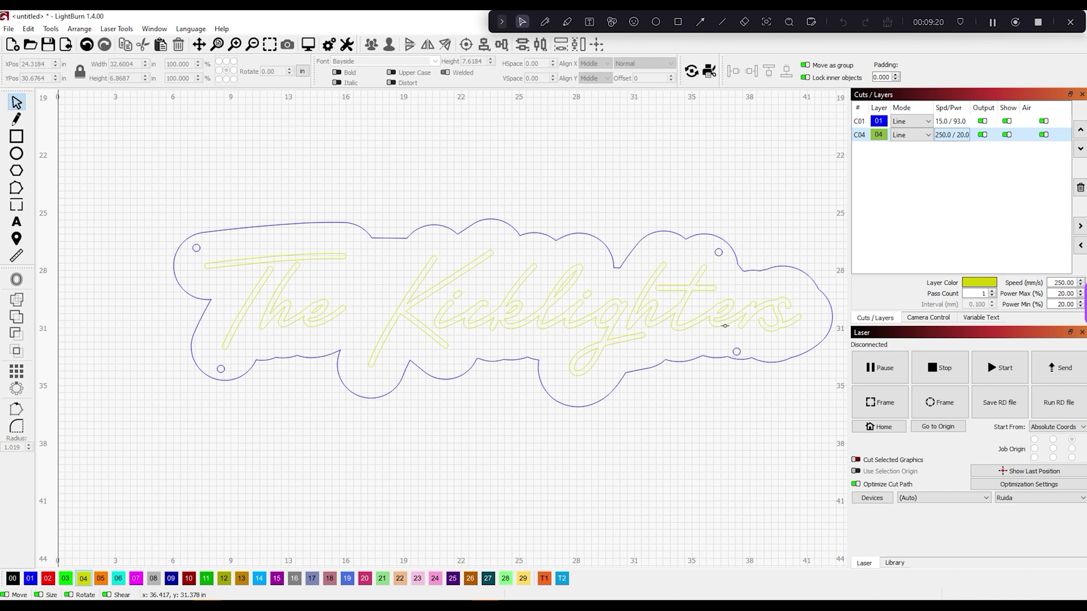
- Ungroup the backer and nudge the lower-right and lower-left mounting holes into place
left_click(736, 351)
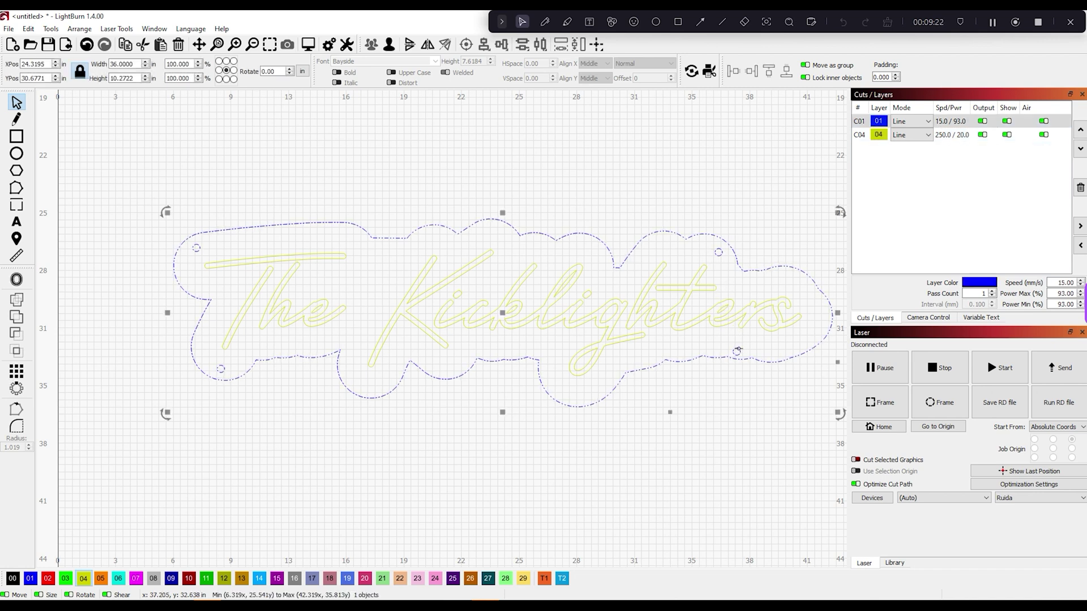
right_click(737, 351)
left_click(772, 454)
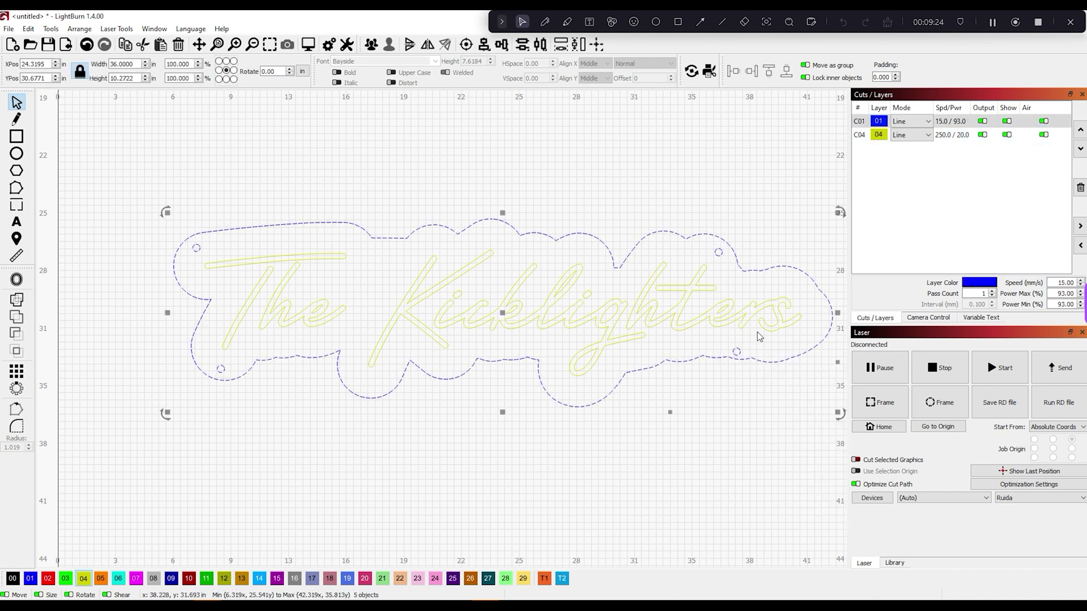
left_click_drag(739, 353, 741, 346)
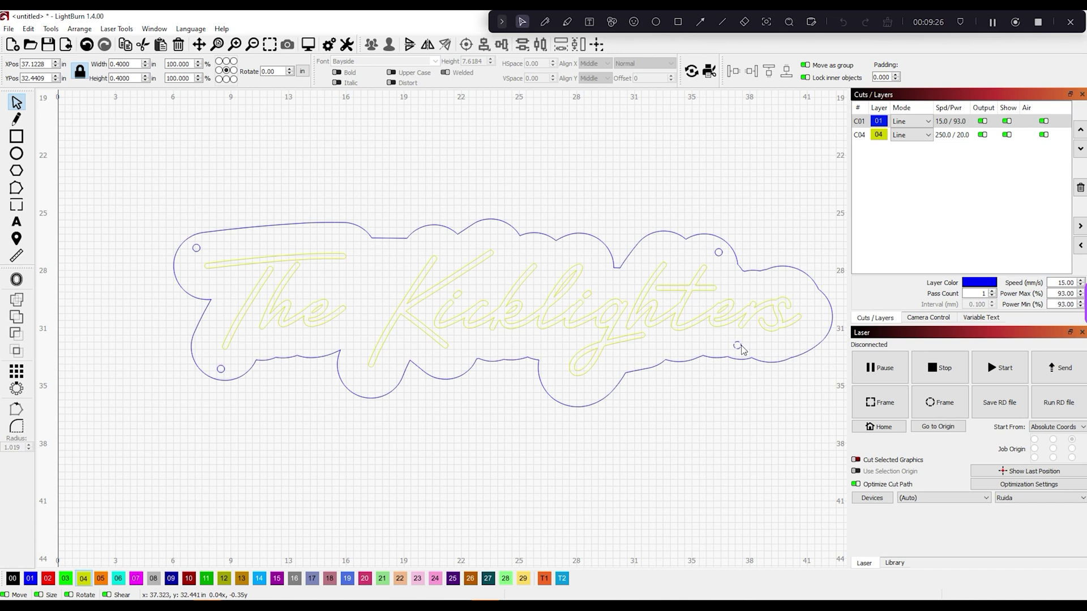
left_click(764, 247)
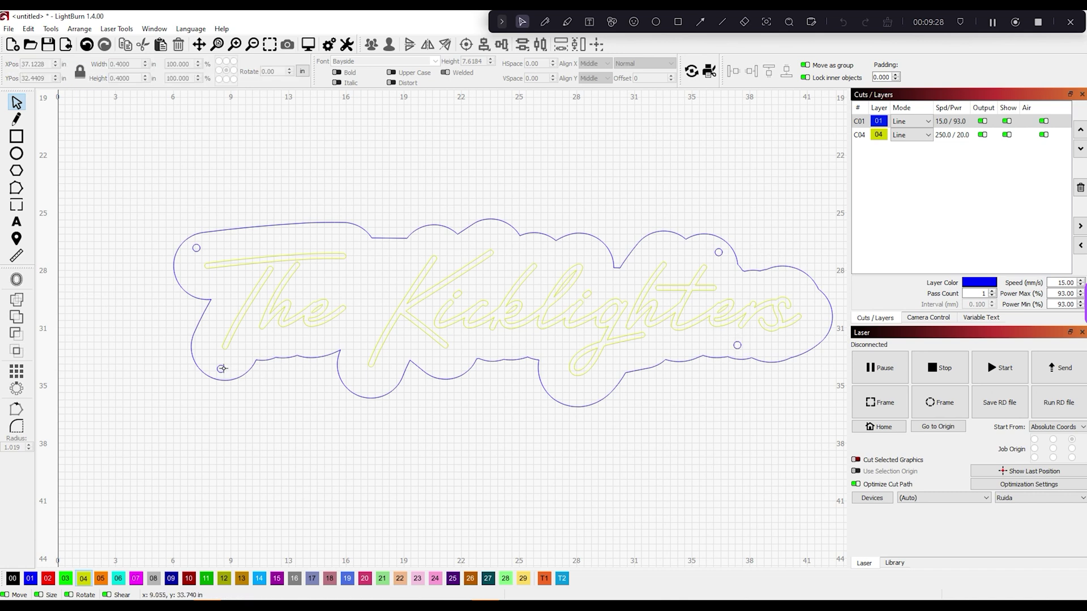
left_click_drag(222, 368, 225, 370)
left_click(517, 165)
- Group the entire sign design into one object and move it up to the work area top
scroll(583, 318, "down", 1)
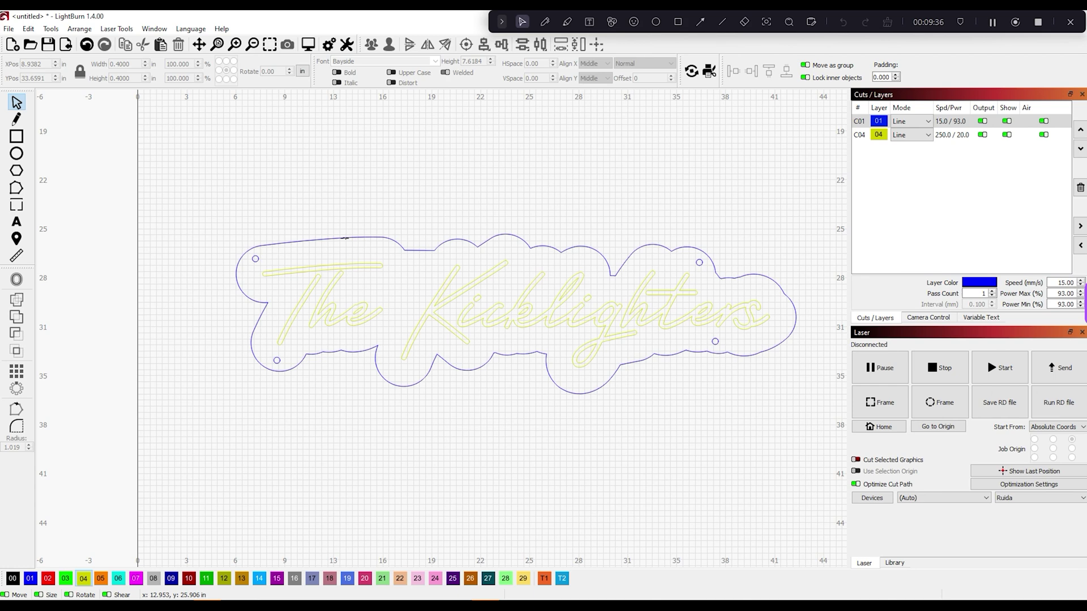
scroll(459, 256, "down", 1)
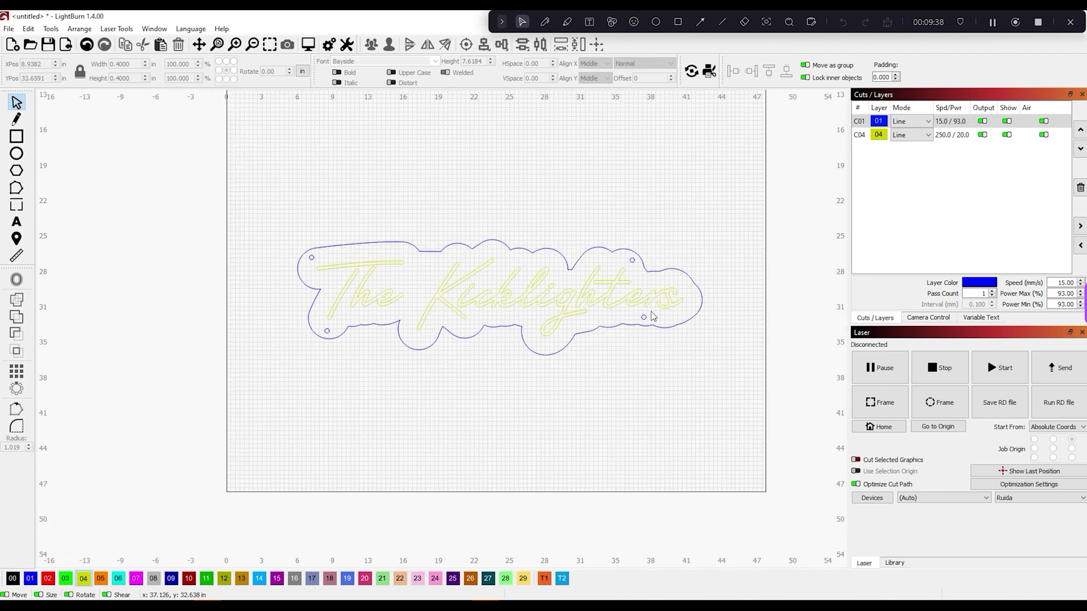
scroll(678, 281, "up", 2)
scroll(536, 304, "up", 2)
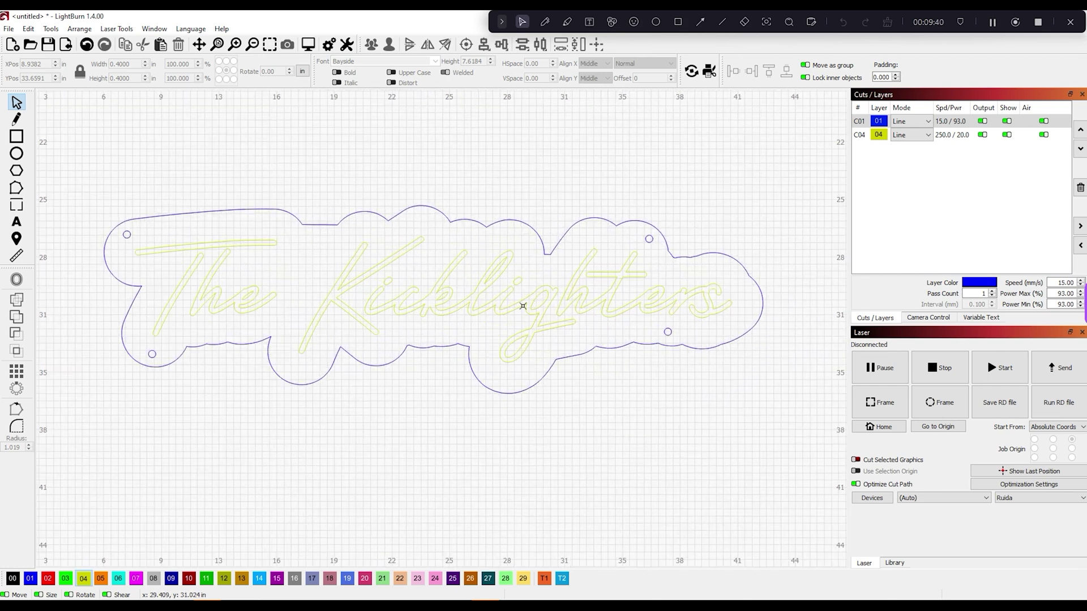
scroll(523, 306, "down", 2)
left_click_drag(127, 198, 748, 419)
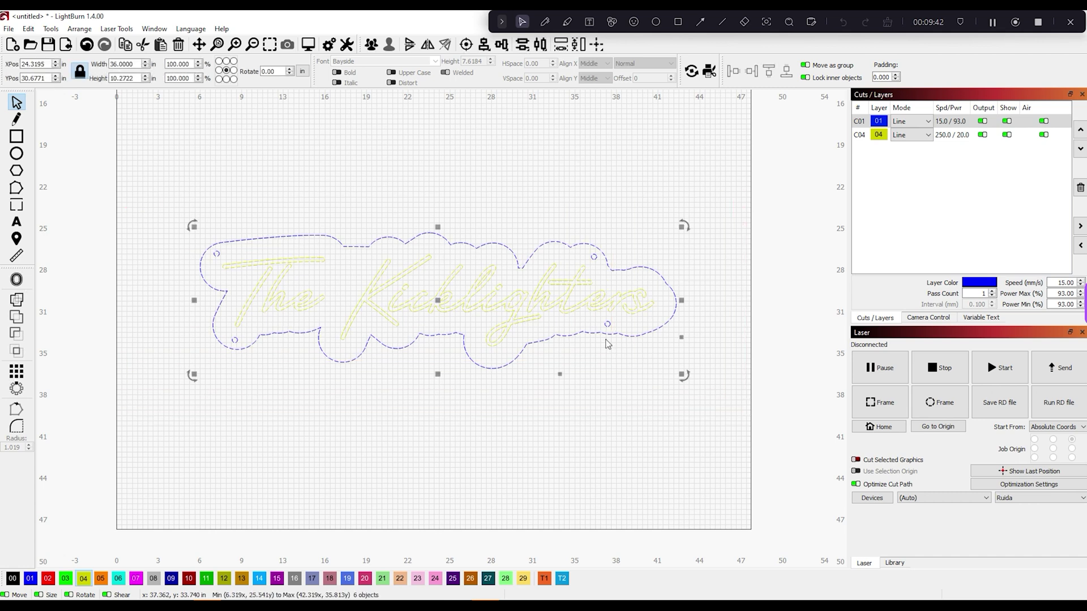
left_click(560, 266)
left_click(697, 403)
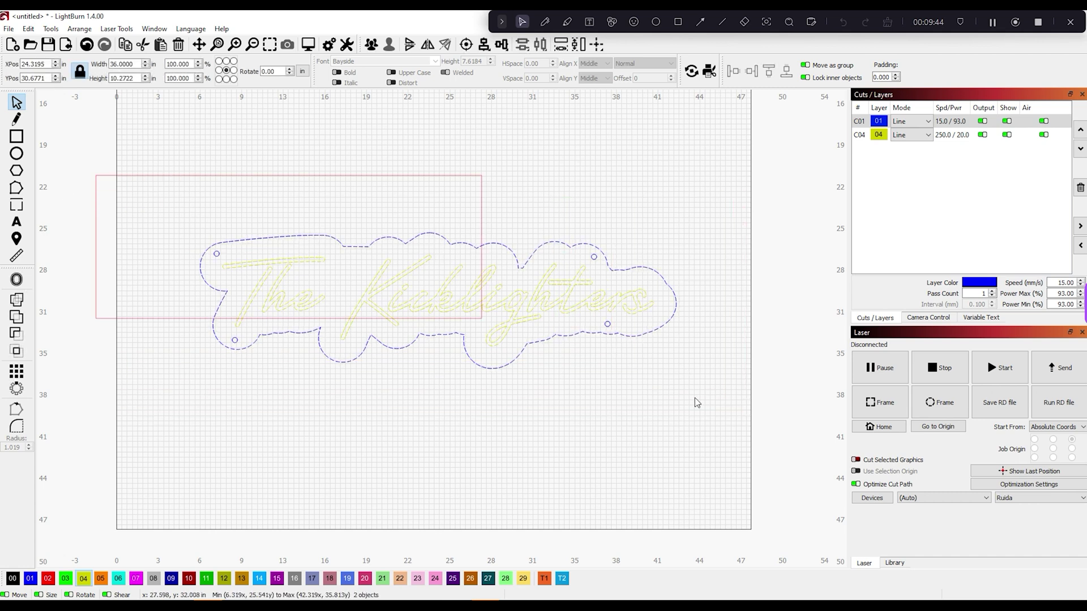
right_click(621, 336)
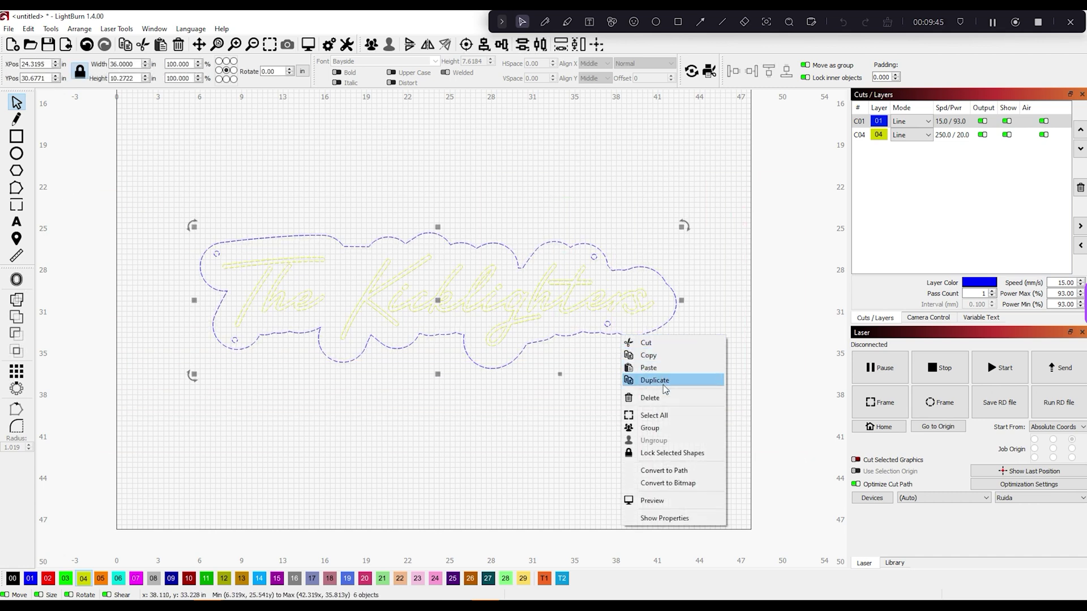
left_click(660, 427)
scroll(660, 219, "down", 3)
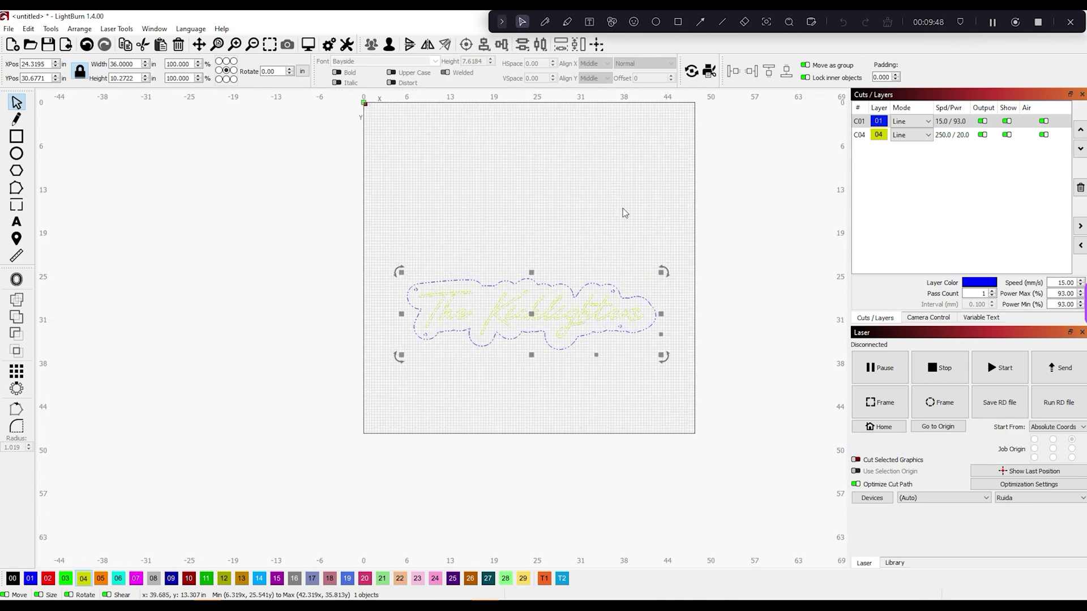
left_click_drag(568, 287, 559, 176)
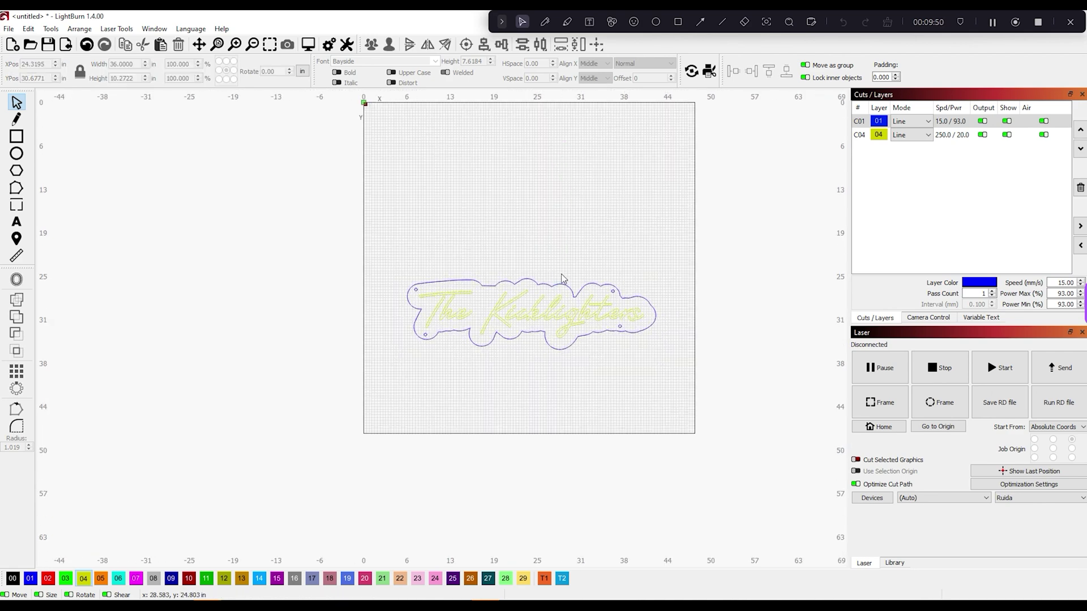
left_click_drag(559, 283, 556, 123)
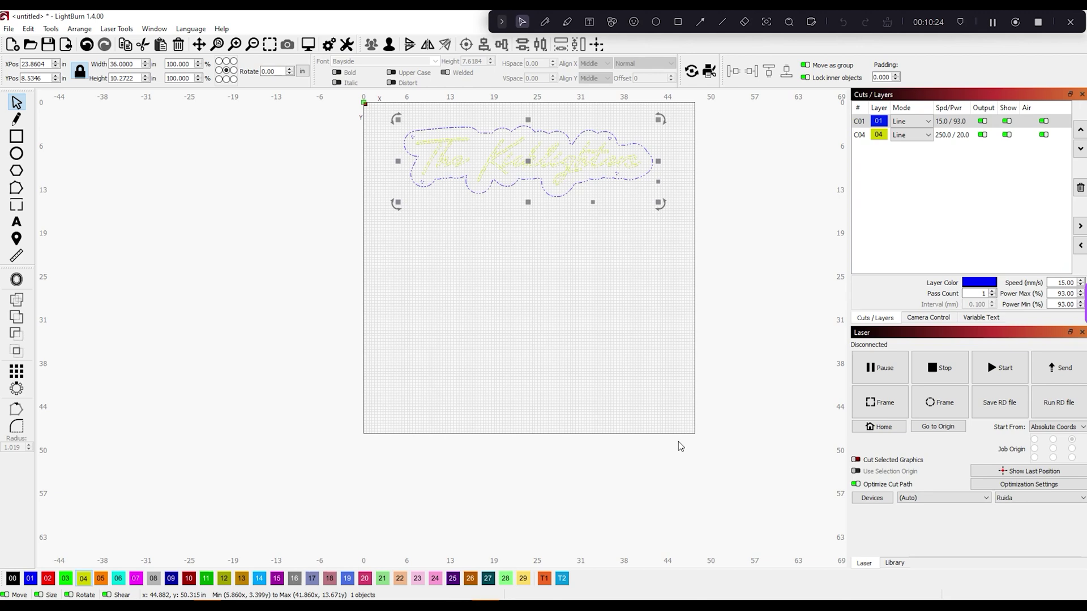
- Import thumbnail_image.png and move the logo up and to the right
left_click(9, 28)
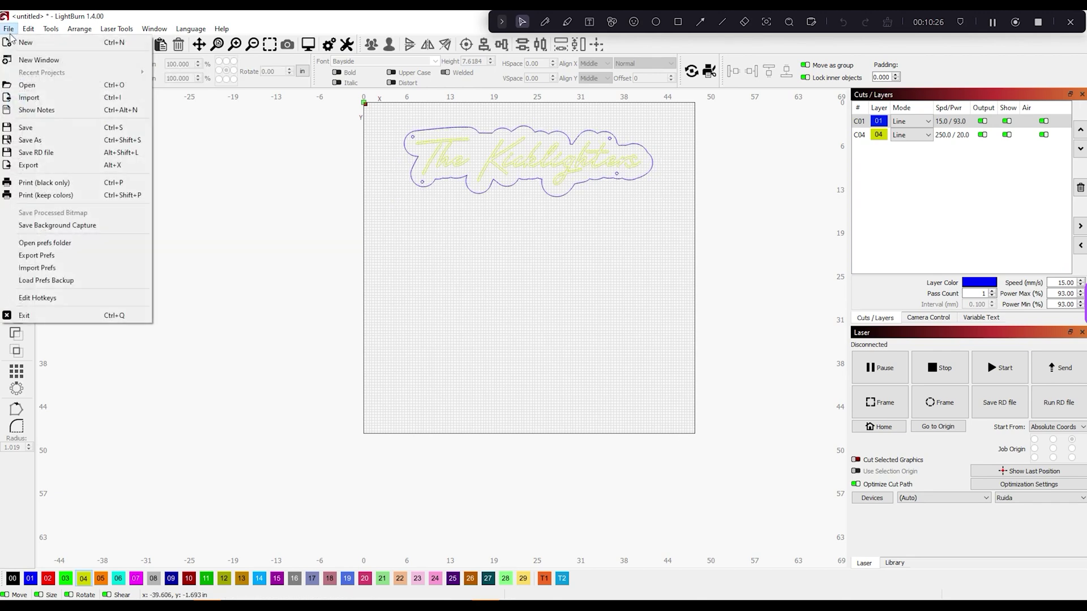
left_click(68, 100)
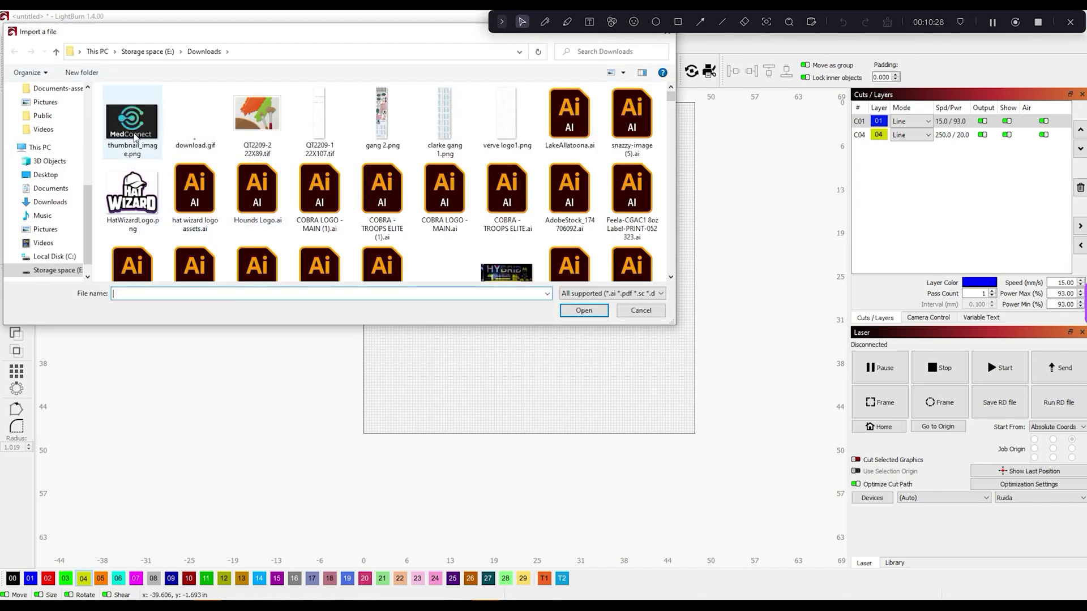
double_click(127, 118)
scroll(461, 322, "up", 2)
scroll(461, 322, "up", 2)
left_click_drag(460, 326, 528, 289)
- Enlarge the logo image to about 21.46 in wide
left_click_drag(549, 363, 837, 553)
scroll(509, 412, "down", 2)
scroll(469, 442, "up", 3)
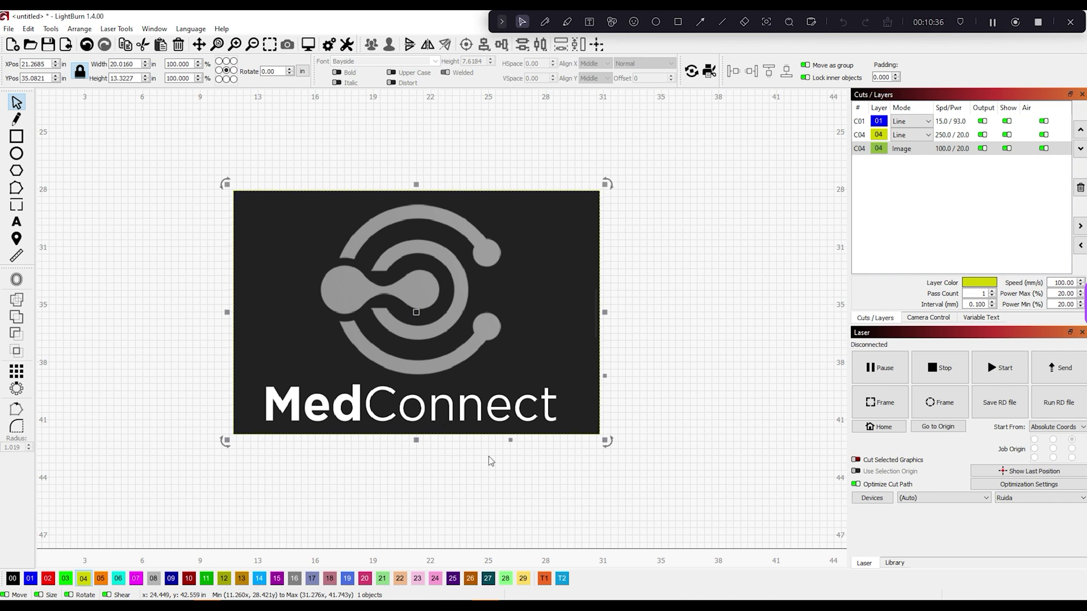
left_click_drag(601, 437, 628, 454)
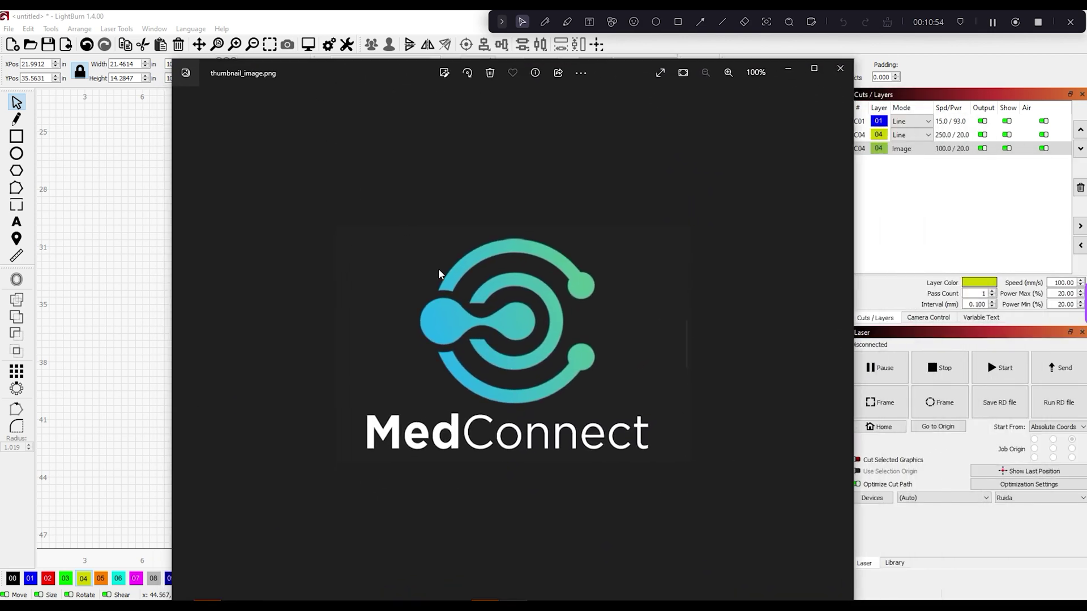
- Zoom the Photos view of thumbnail_image.png to 133%, then close the viewer
scroll(438, 275, "up", 2)
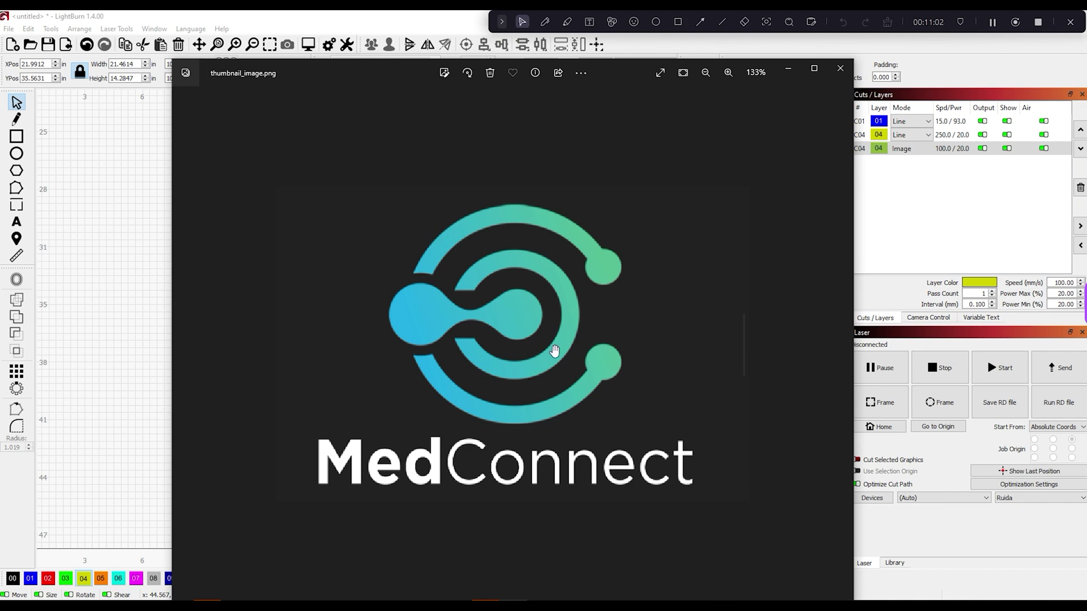
left_click(838, 69)
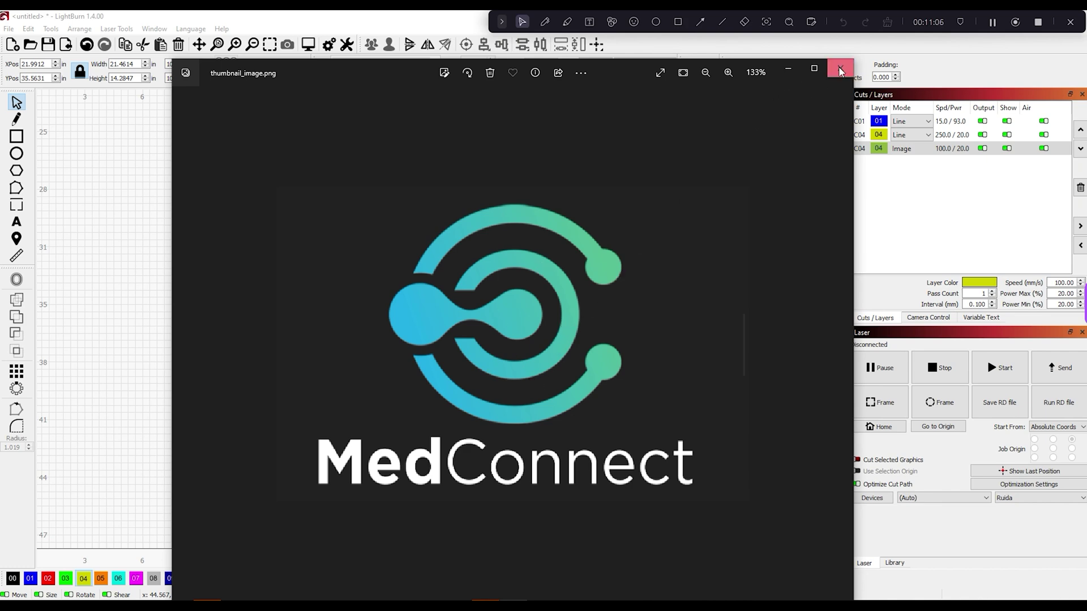
- Trace the MedConnect logo image into vector outlines at threshold 128
right_click(450, 352)
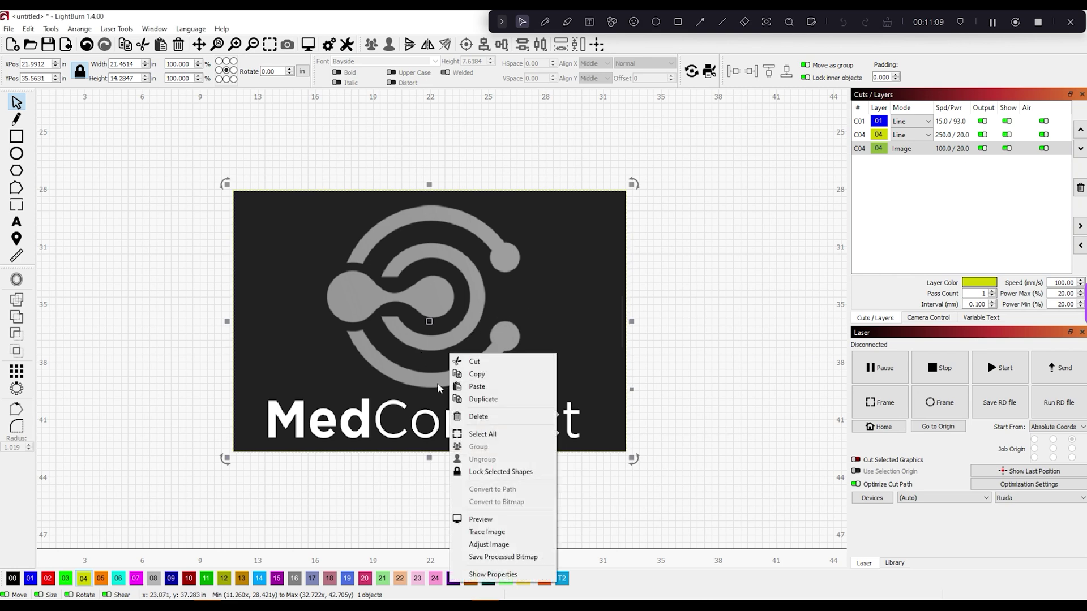
left_click(485, 532)
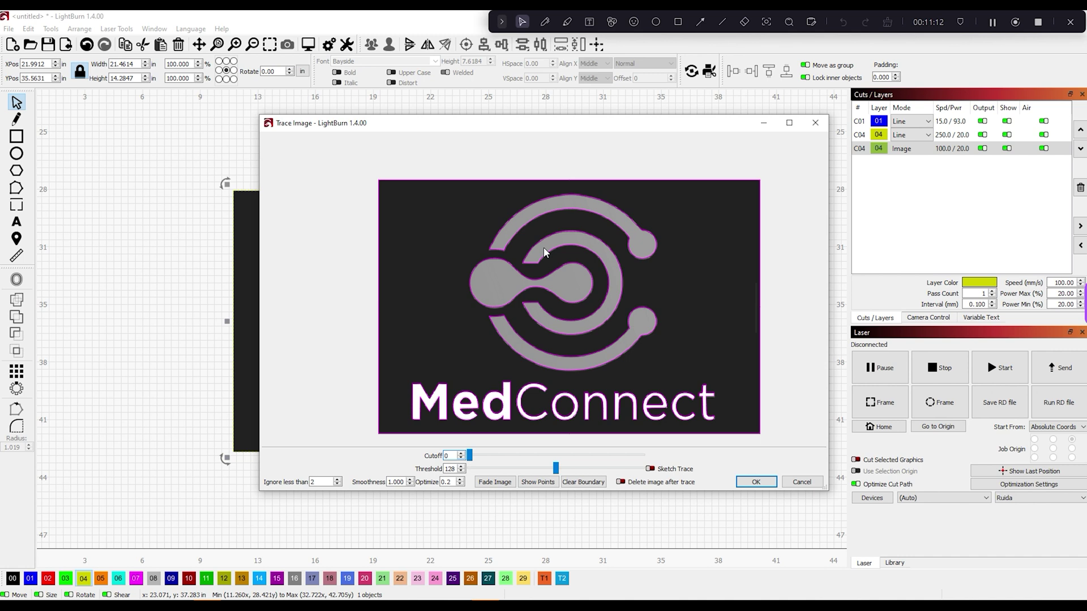
left_click(757, 483)
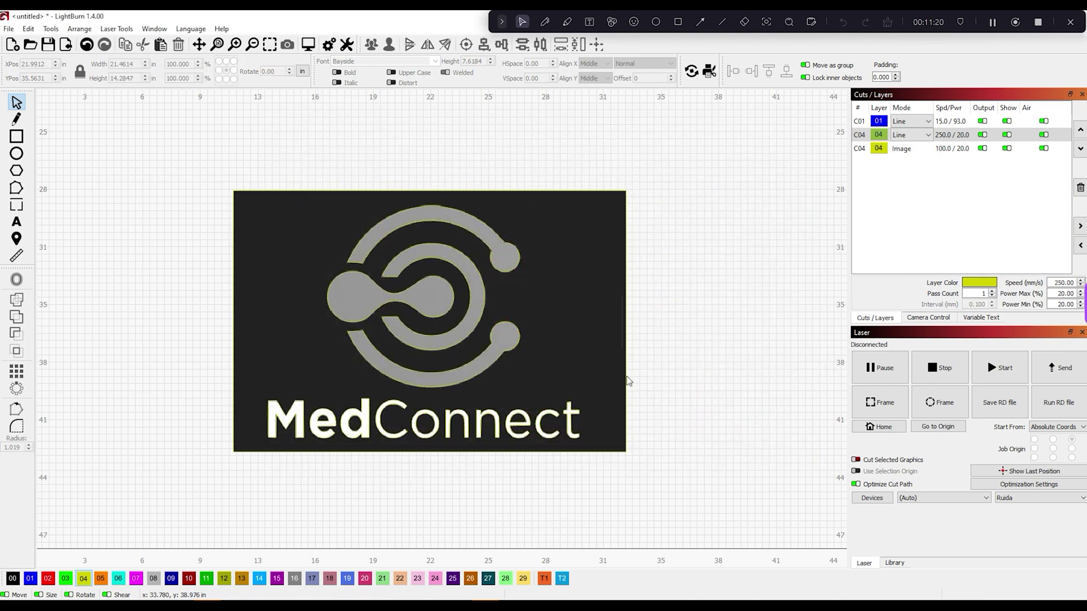
- Delete the original bitmap and move all traced outlines onto blue layer 01
key("Delete")
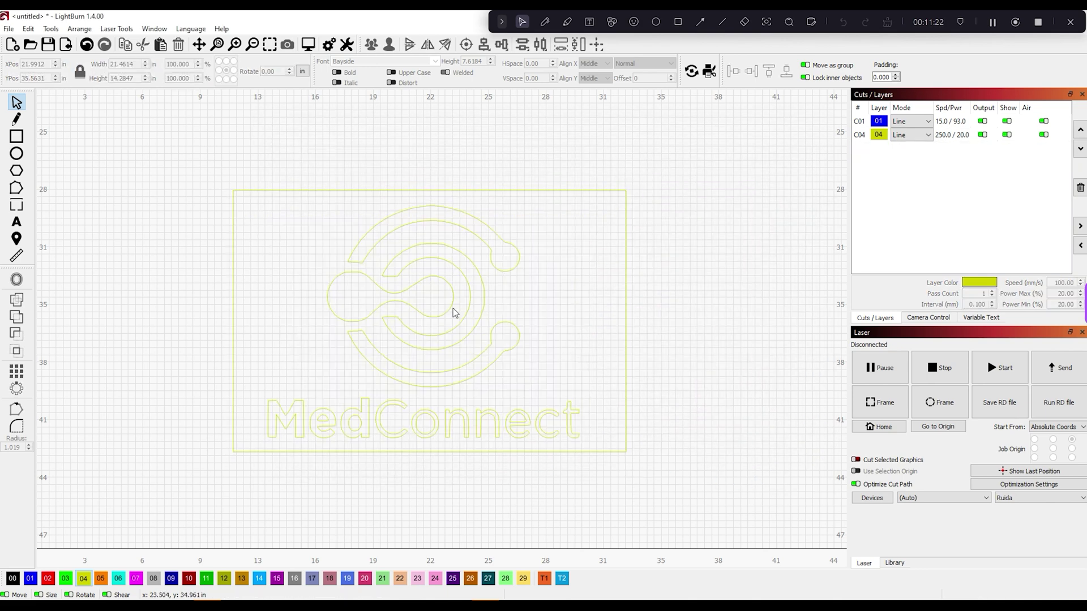
left_click_drag(195, 163, 676, 475)
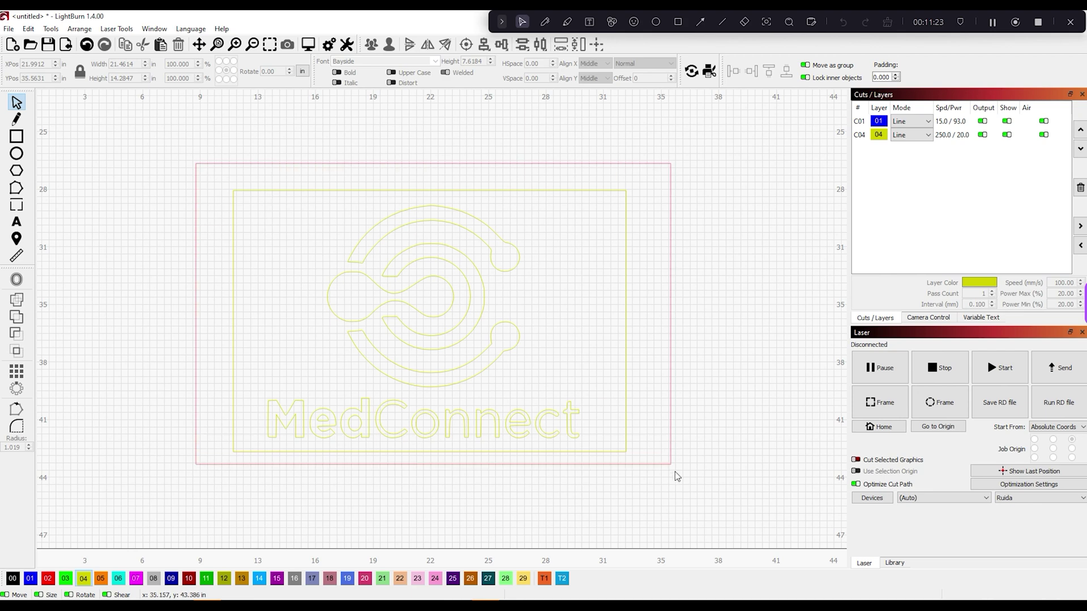
left_click(31, 578)
left_click(679, 395)
- Look over the traced outlines and marquee-select part of the lower text
scroll(453, 460, "up", 2)
scroll(453, 459, "down", 1)
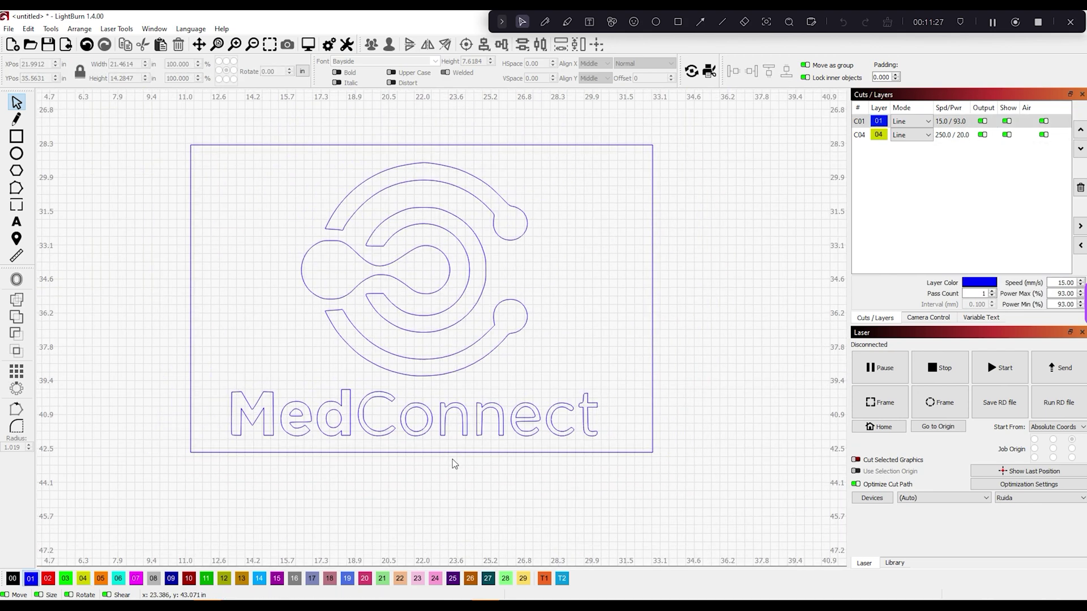
scroll(298, 284, "down", 2)
scroll(276, 309, "up", 1)
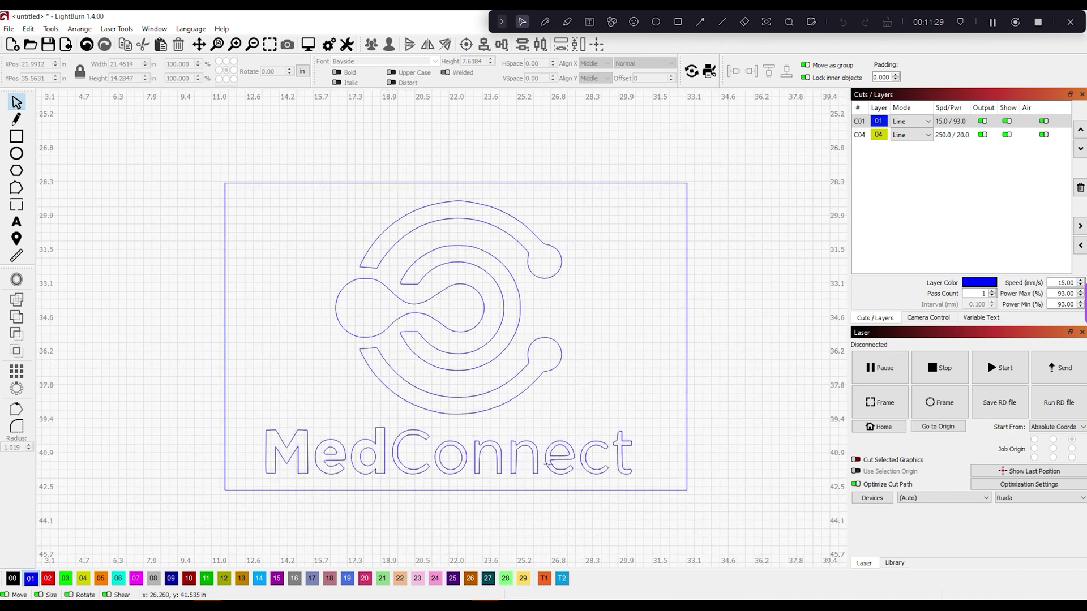
scroll(546, 465, "up", 2)
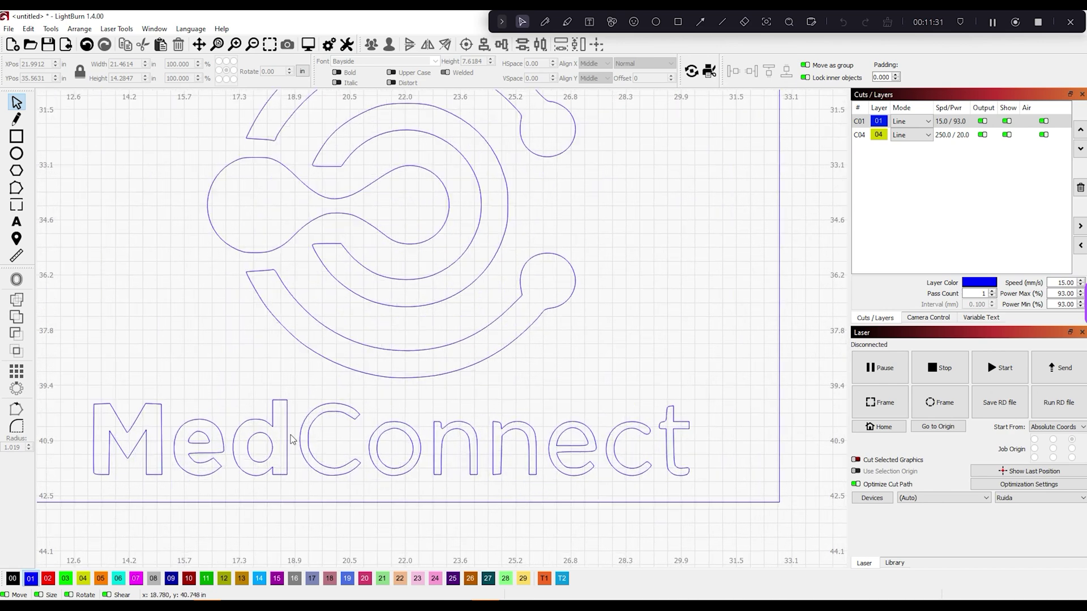
scroll(291, 439, "down", 1)
scroll(260, 450, "down", 1)
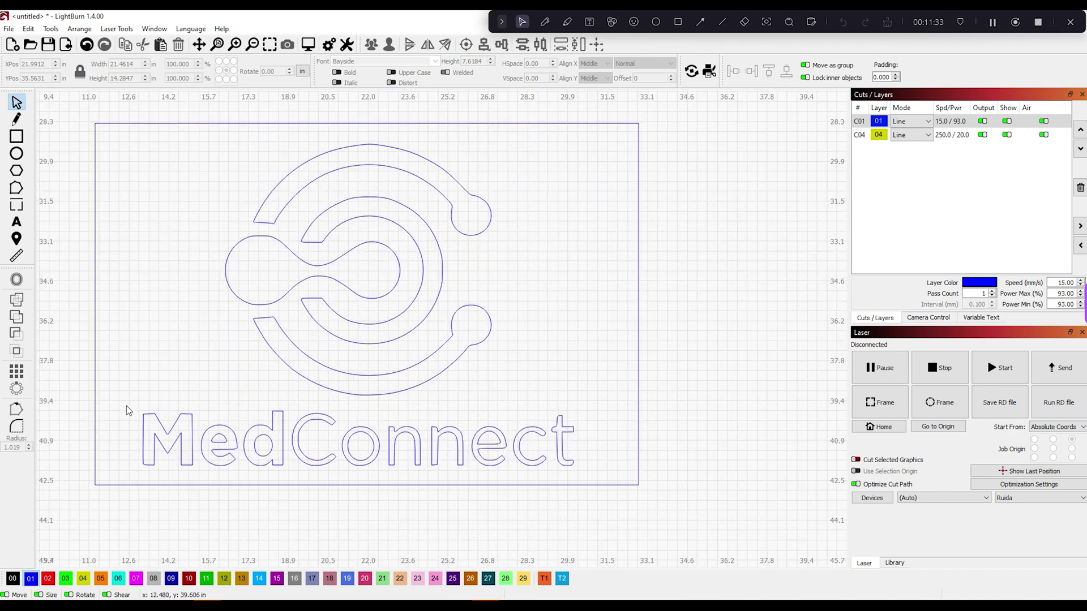
left_click_drag(126, 406, 288, 481)
- Copy the traced artwork, then select just the Connect letters
left_click(161, 423)
right_click(163, 431)
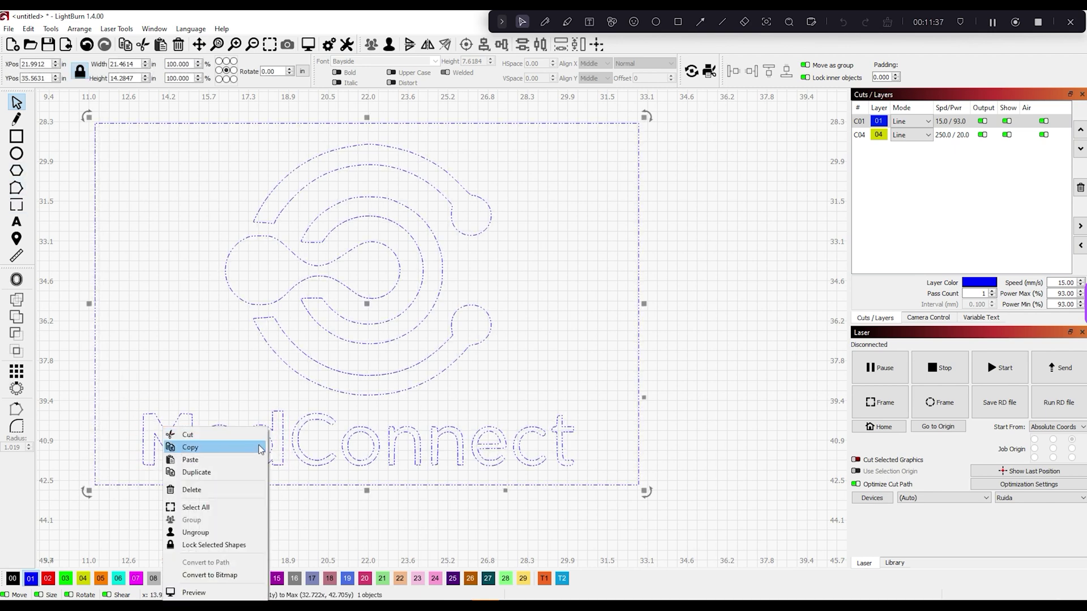
left_click(232, 506)
left_click(232, 507)
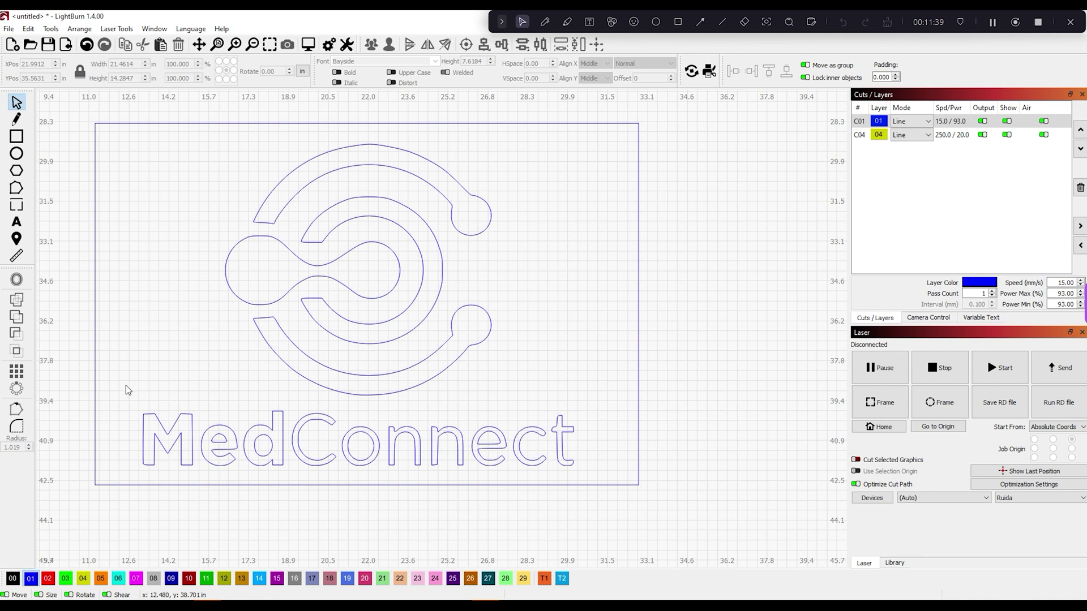
left_click_drag(125, 386, 289, 479)
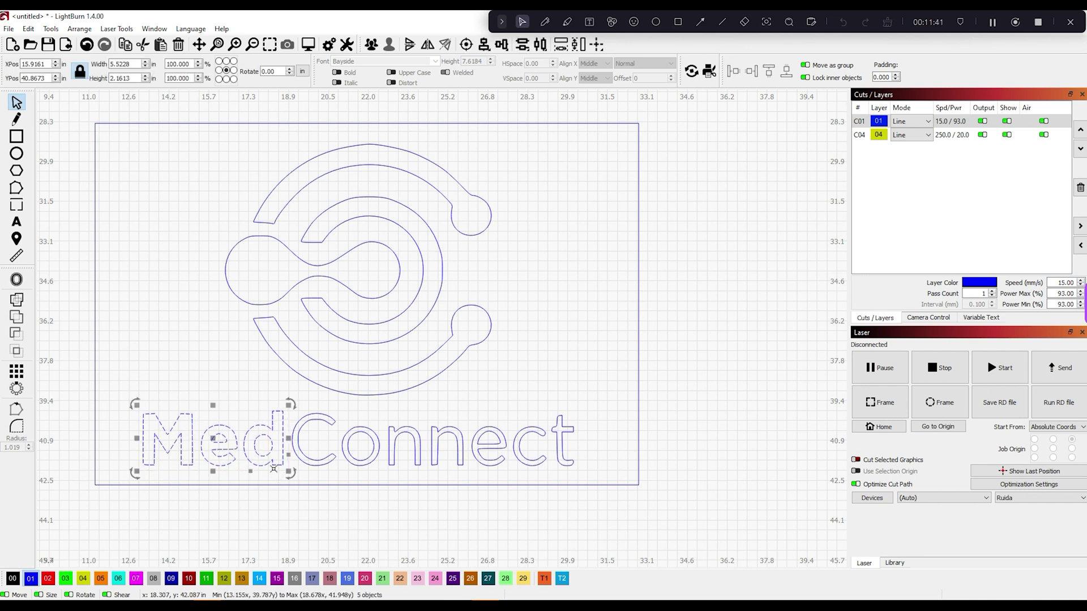
right_click(272, 461)
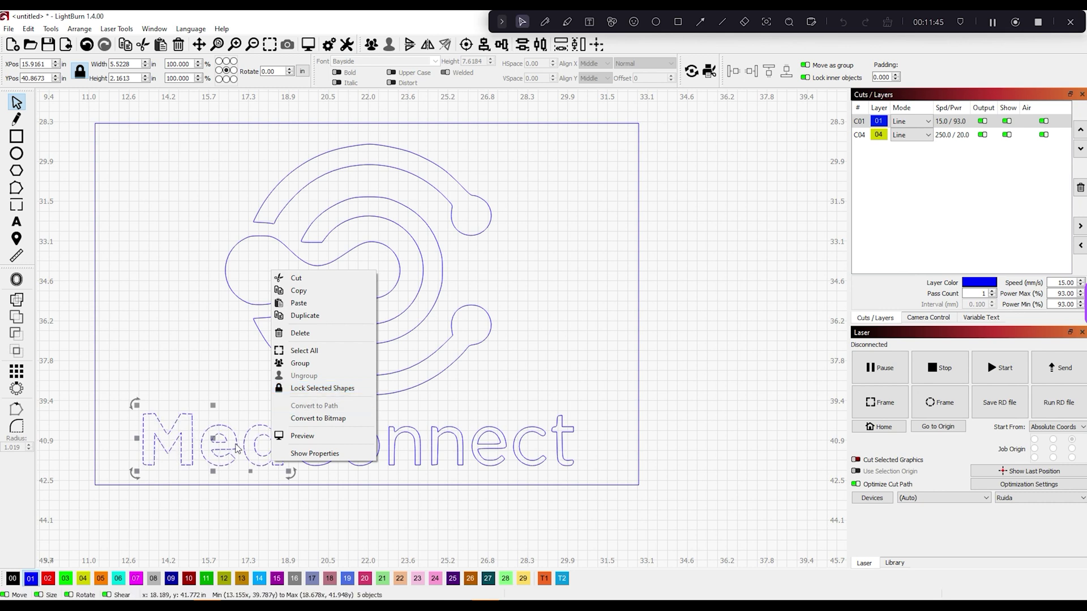
left_click(229, 416)
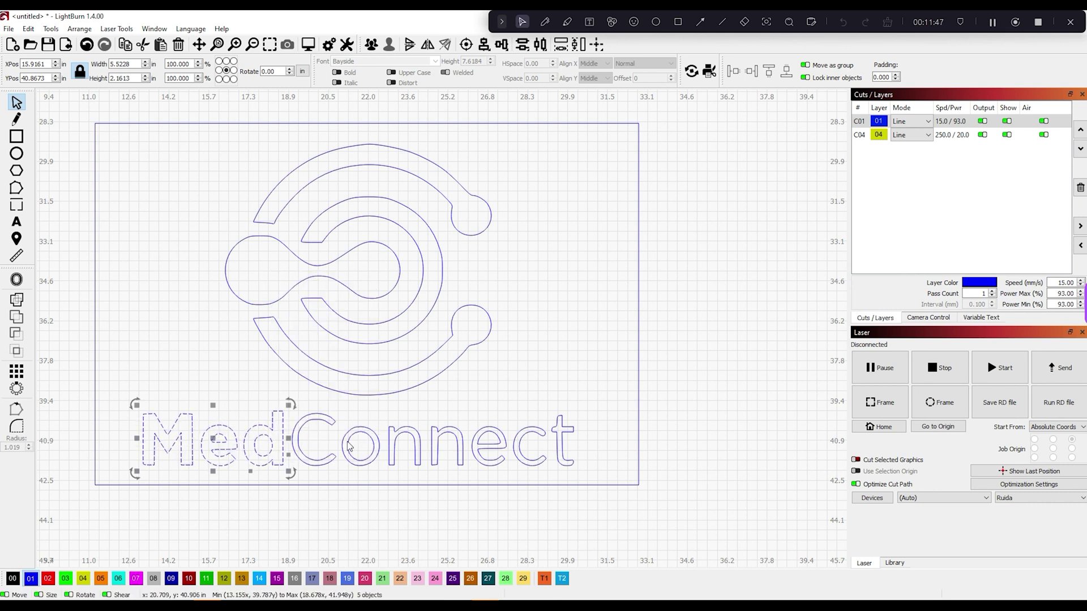
left_click(163, 386)
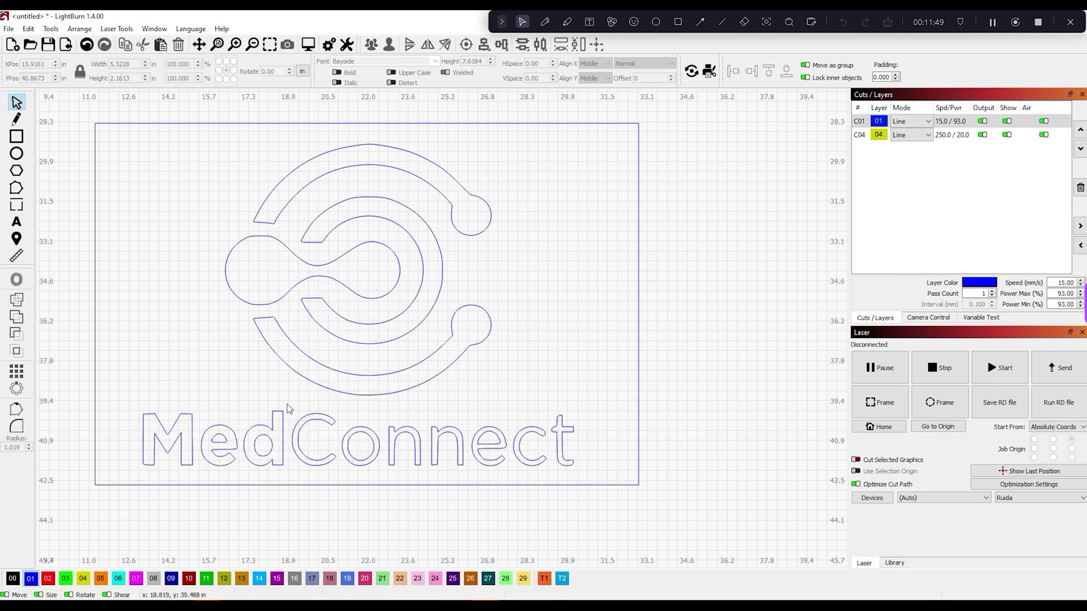
left_click_drag(287, 404, 590, 480)
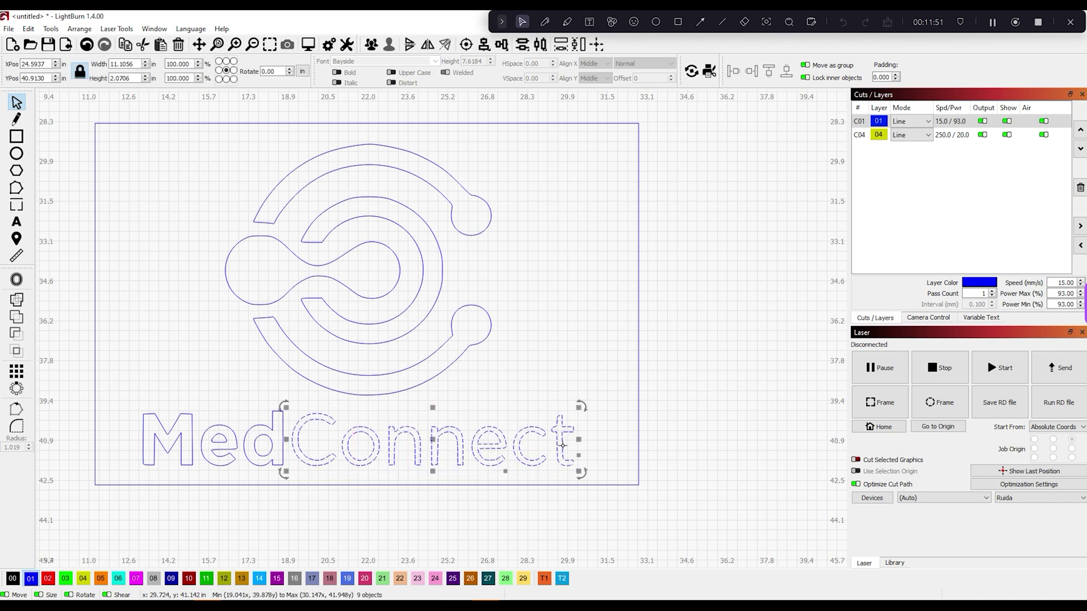
- Offset the Connect letters inward by 0.05, replacing the original outlines
left_click(17, 280)
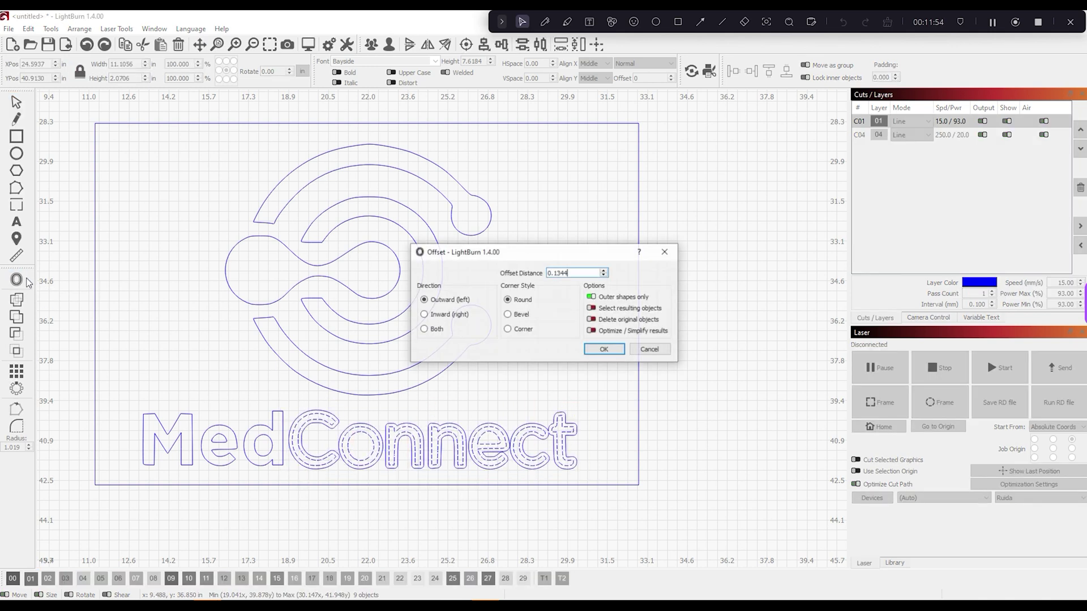
left_click(448, 316)
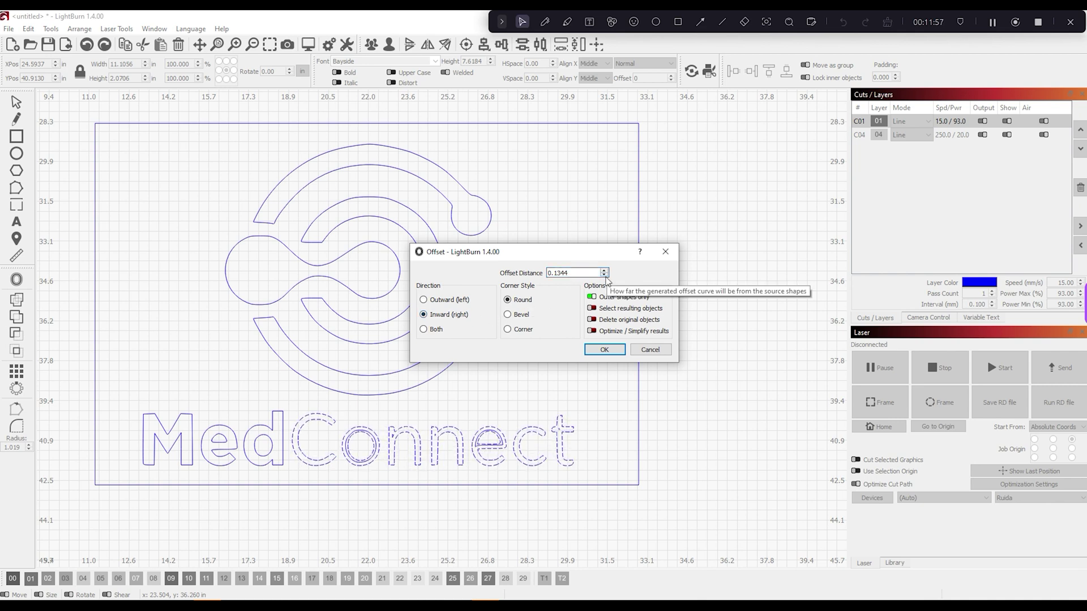
scroll(605, 278, "down", 12)
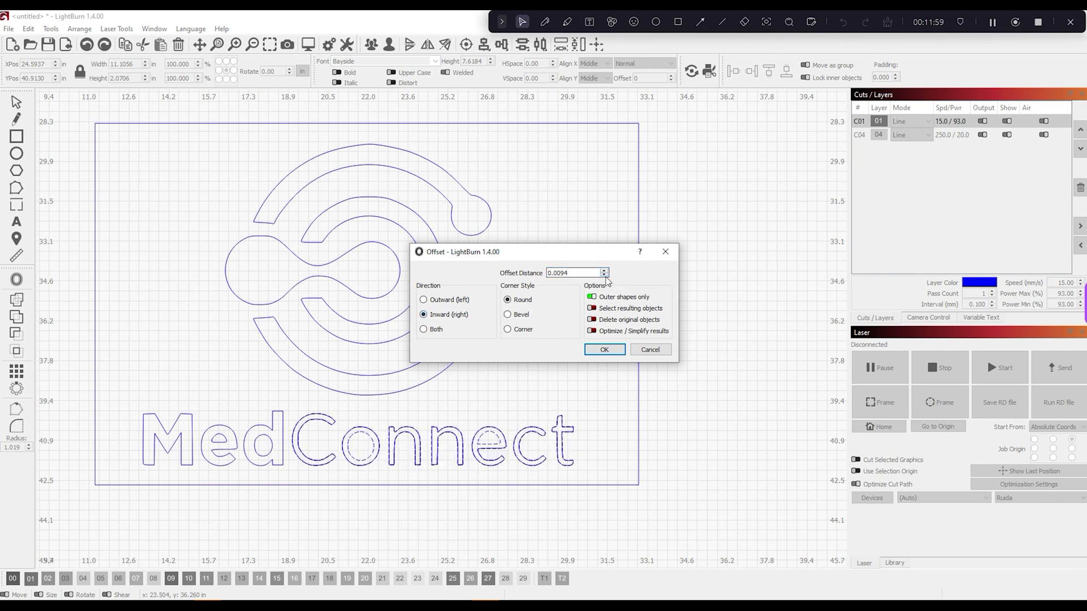
left_click_drag(590, 276, 505, 283)
type(".05")
key("Tab")
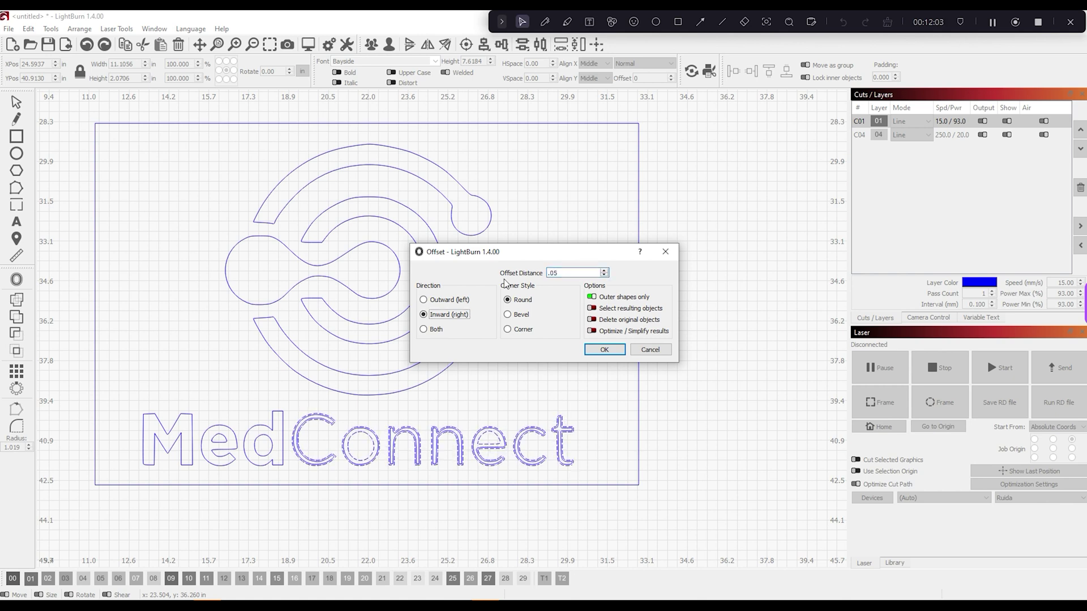
left_click(592, 320)
left_click(604, 350)
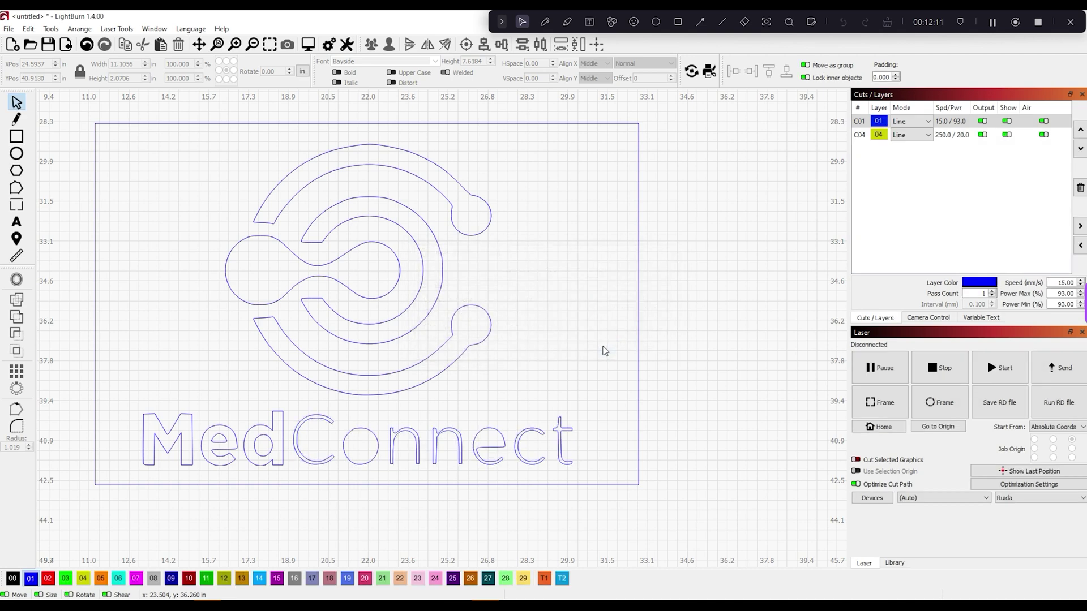
- Re-apply the inward 0.05 offset to Connect with the original outlines kept
left_click(532, 426)
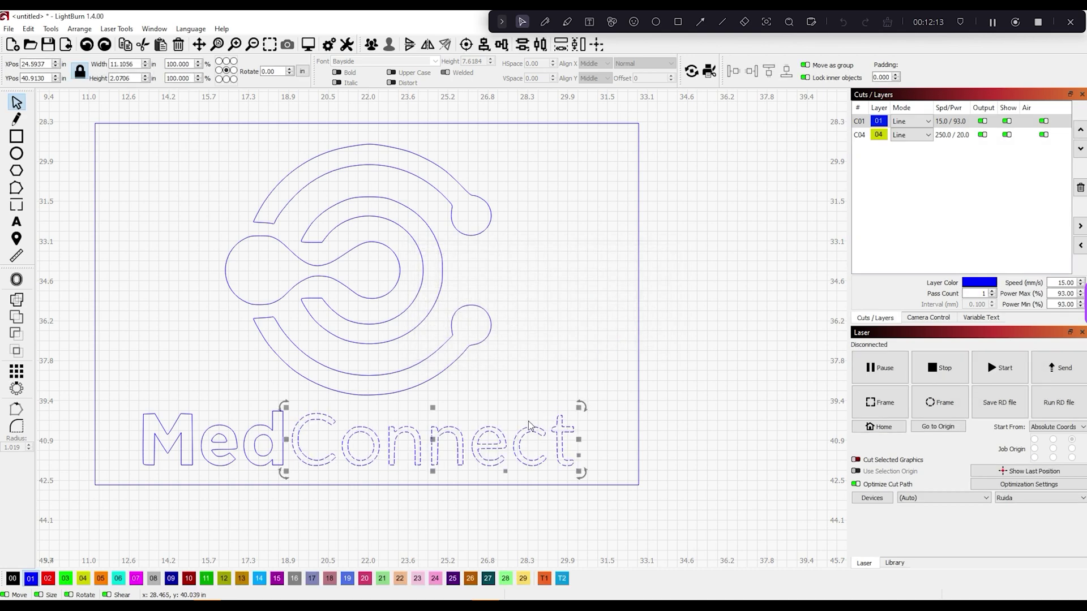
left_click(16, 280)
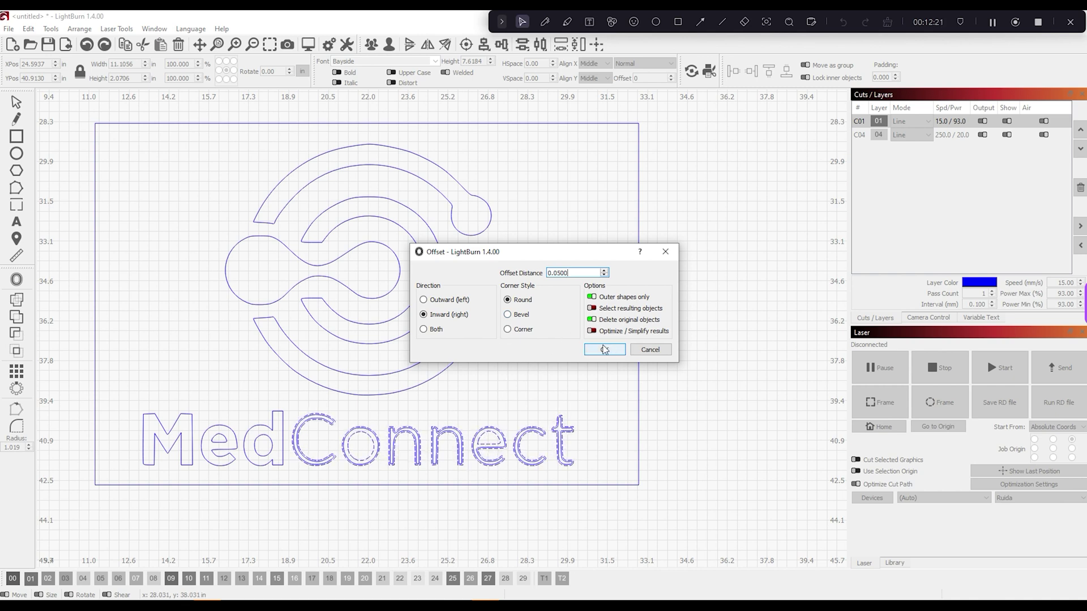
left_click(605, 349)
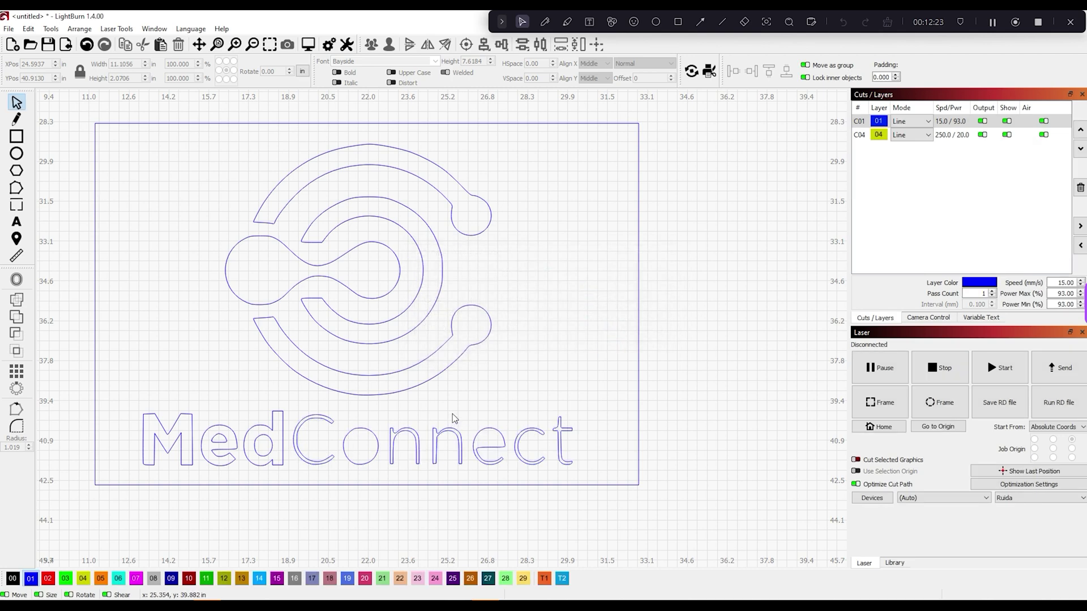
left_click(21, 283)
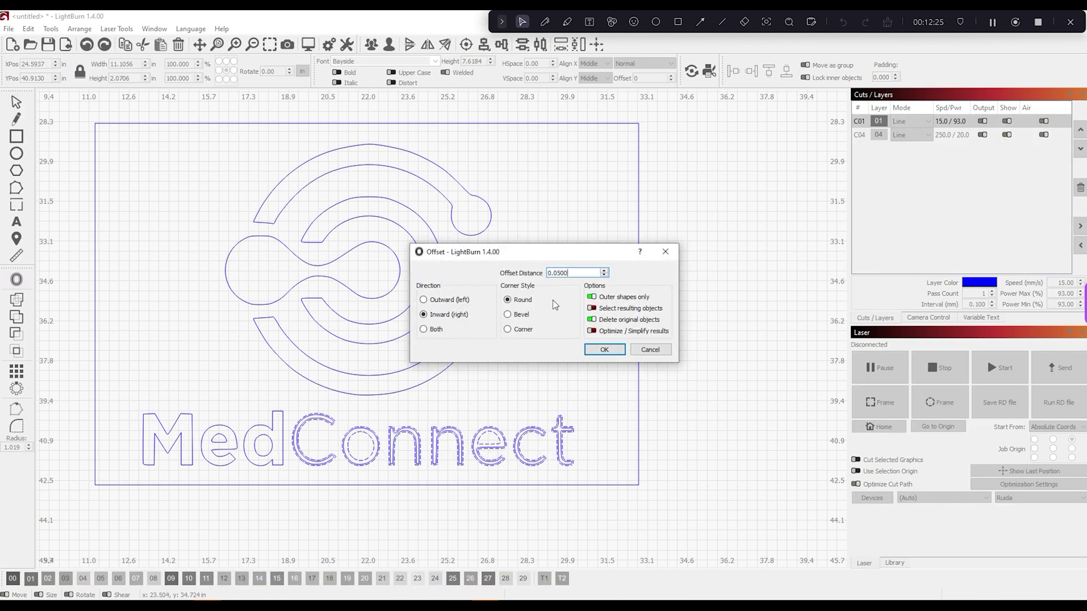
left_click(592, 319)
left_click(604, 350)
- Delete the outer offset outlines of the C, o, both n's and e
scroll(307, 493, "up", 5)
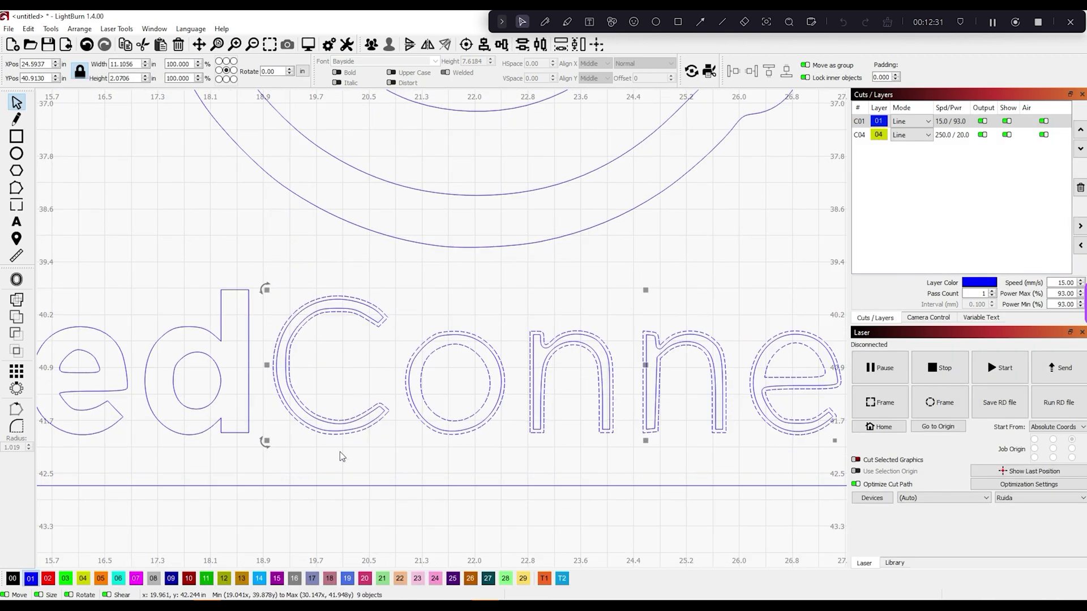
left_click(351, 433)
key("Delete")
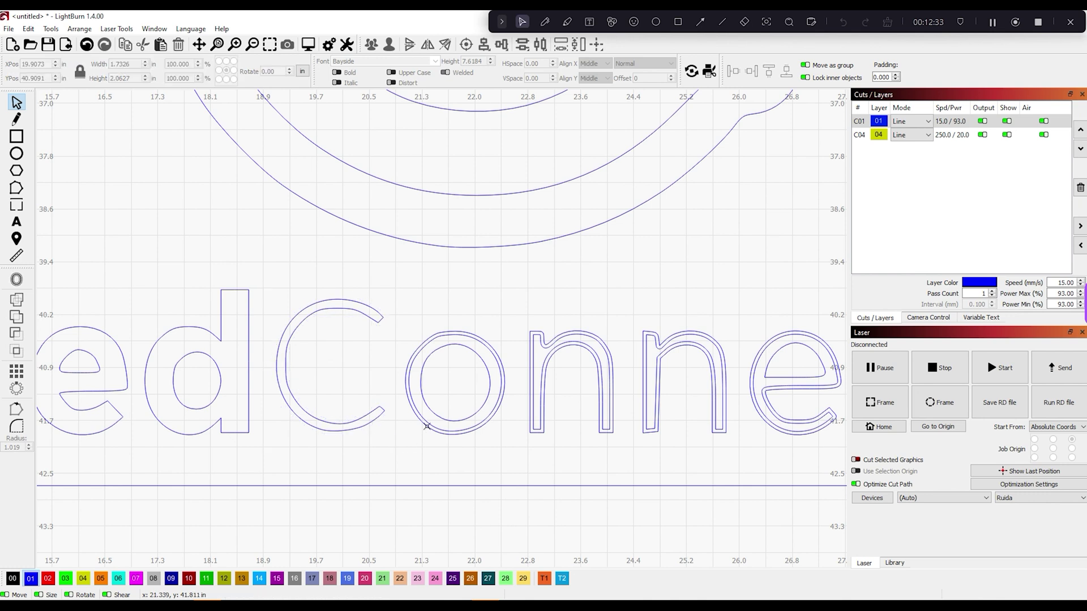
left_click(426, 426)
key("Delete")
left_click(542, 435)
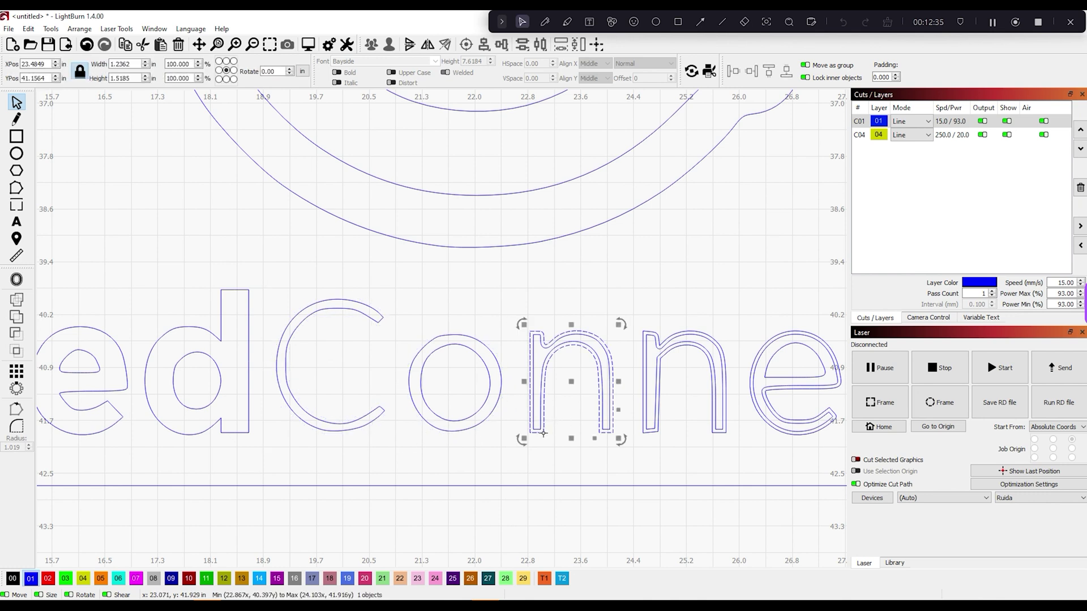
key("Delete")
left_click(642, 431)
key("Delete")
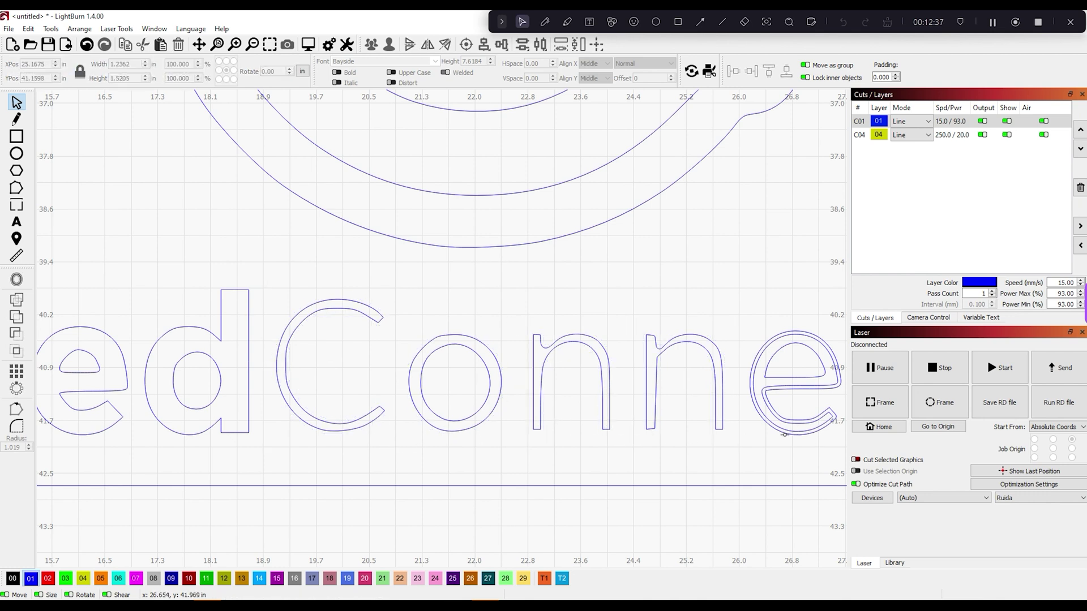
left_click(784, 434)
key("Delete")
- Delete the outer outlines of the c and t, then zoom out to the whole design
scroll(682, 388, "down", 3)
scroll(681, 388, "up", 2)
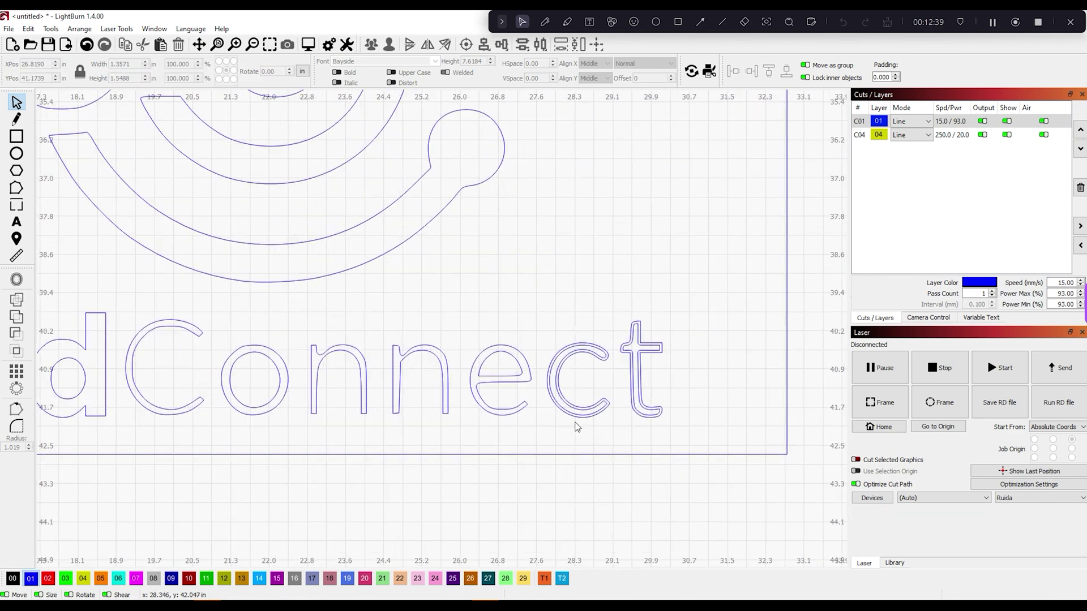
left_click(577, 417)
key("Delete")
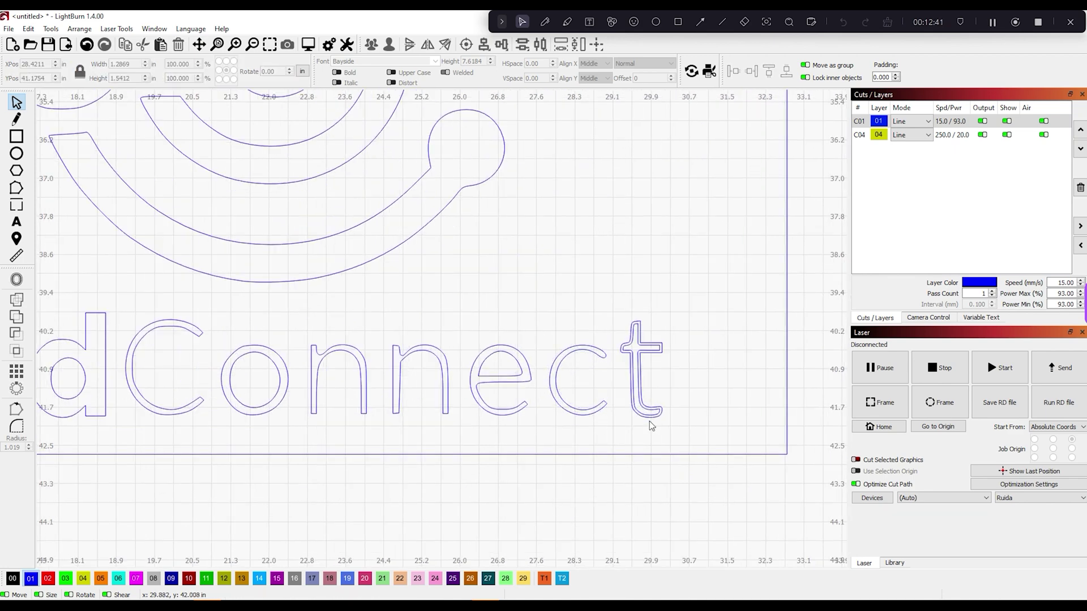
left_click(649, 418)
key("Delete")
scroll(657, 460, "down", 2)
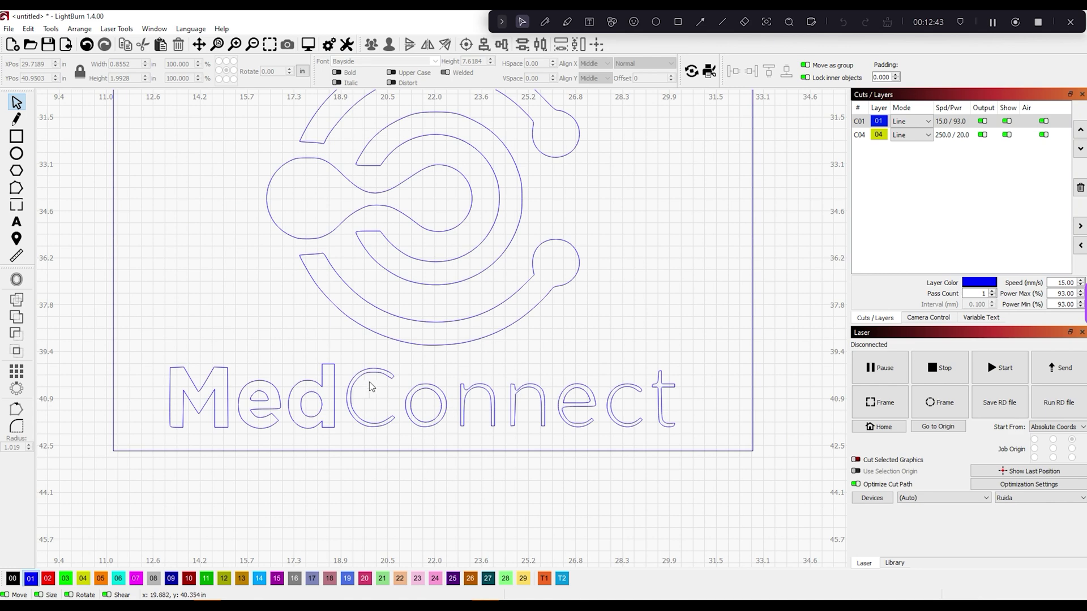
scroll(369, 387, "up", 4)
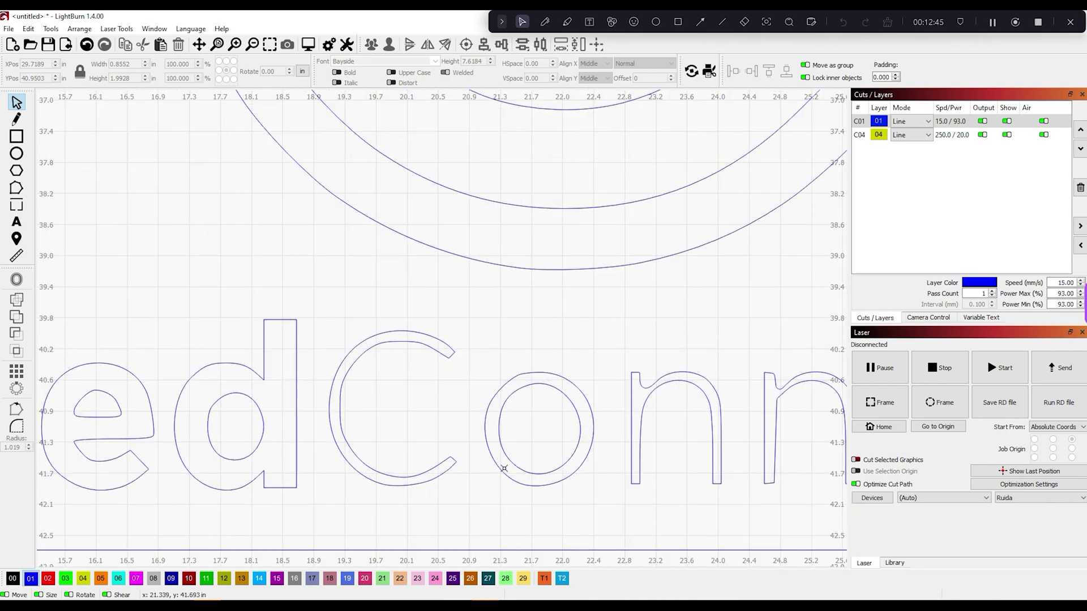
scroll(503, 468, "down", 2)
scroll(501, 419, "down", 2)
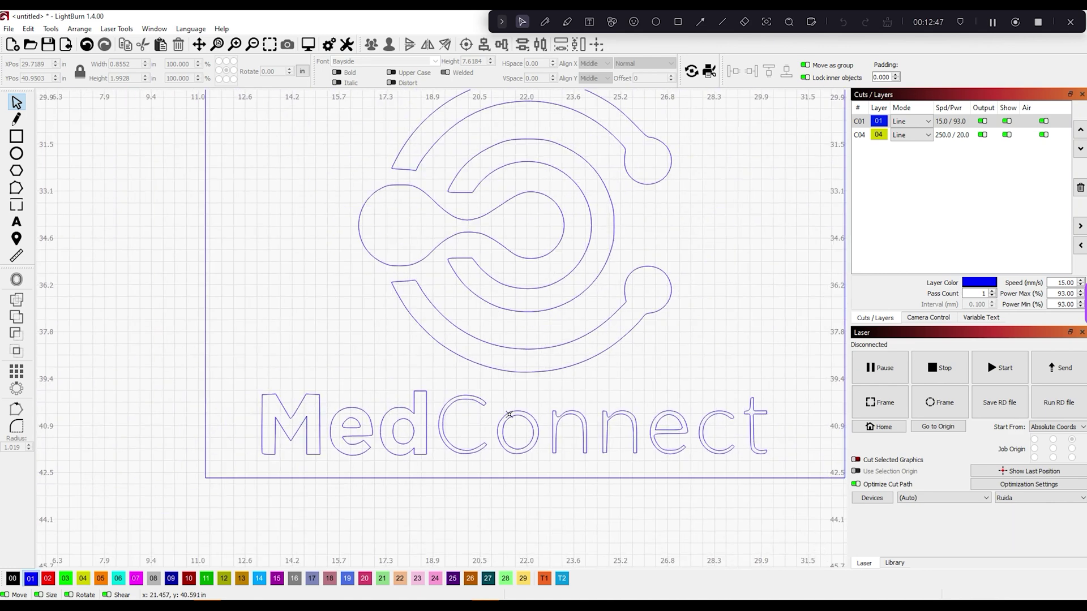
scroll(508, 416, "up", 2)
scroll(658, 453, "down", 2)
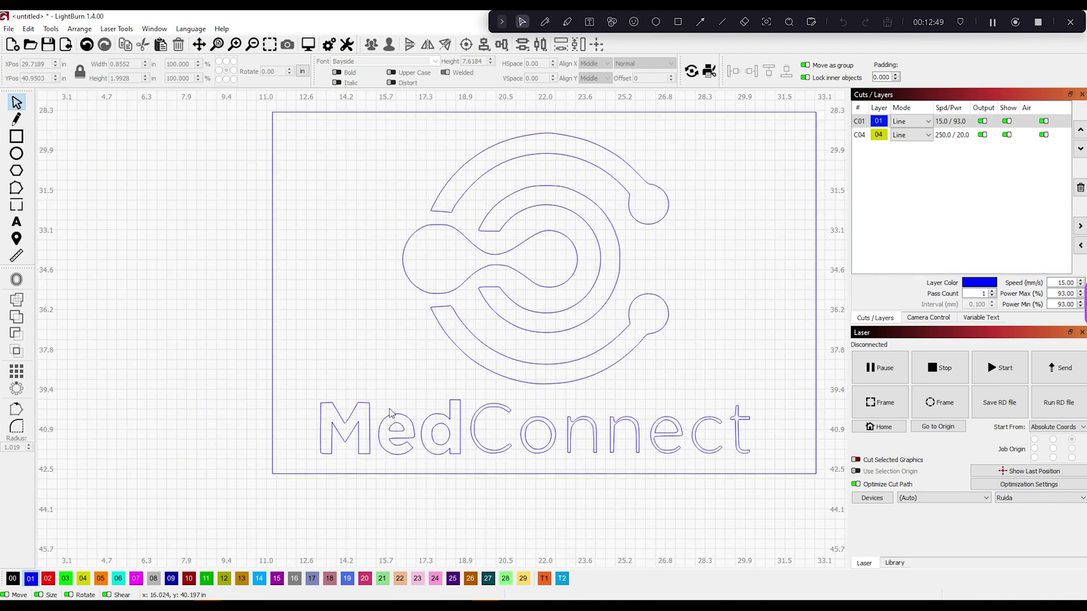
- Select the Med letters and try inward offset distances before cancelling
left_click_drag(296, 381, 472, 468)
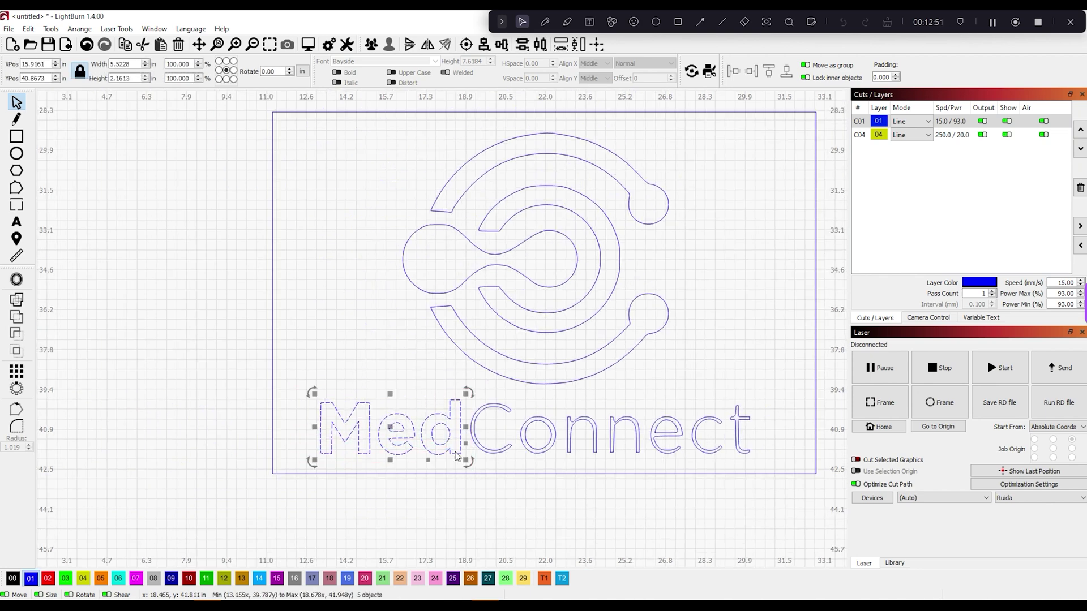
right_click(452, 454)
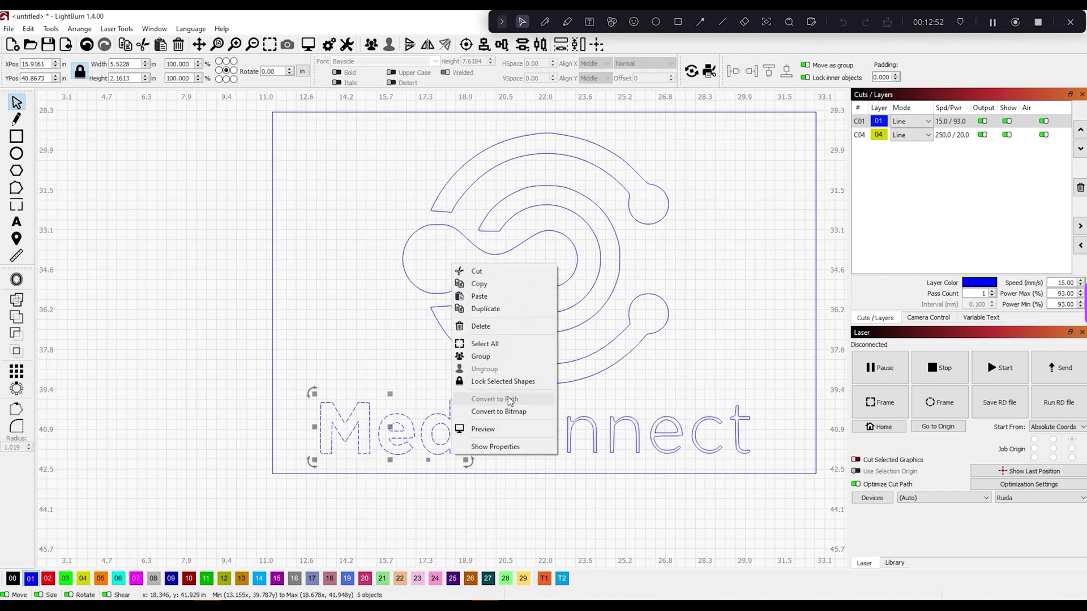
left_click(16, 280)
left_click(16, 279)
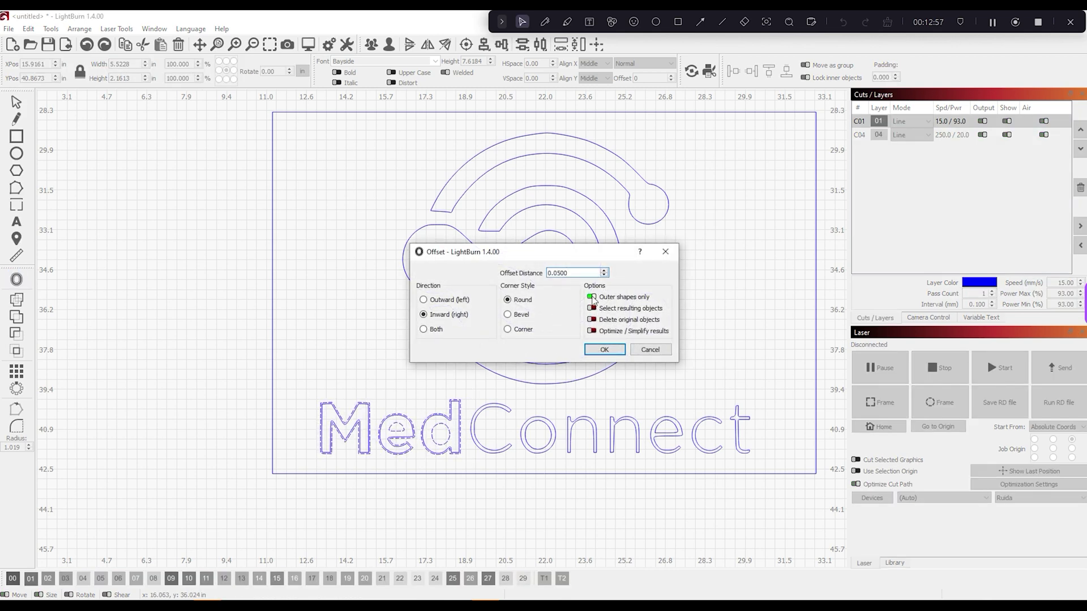
left_click(604, 275)
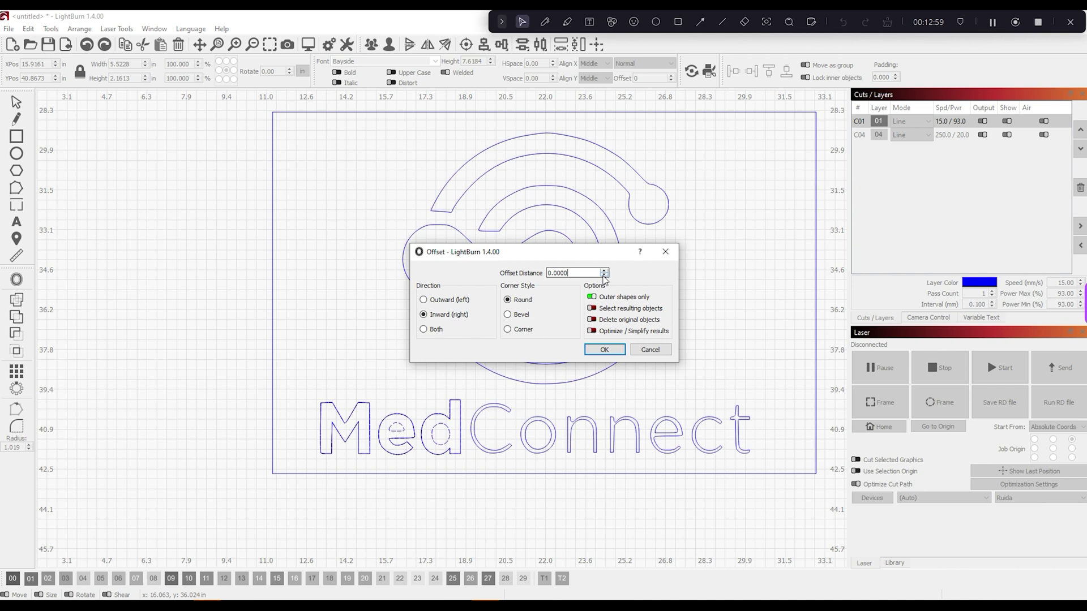
left_click(604, 271)
left_click(604, 271)
left_click(605, 271)
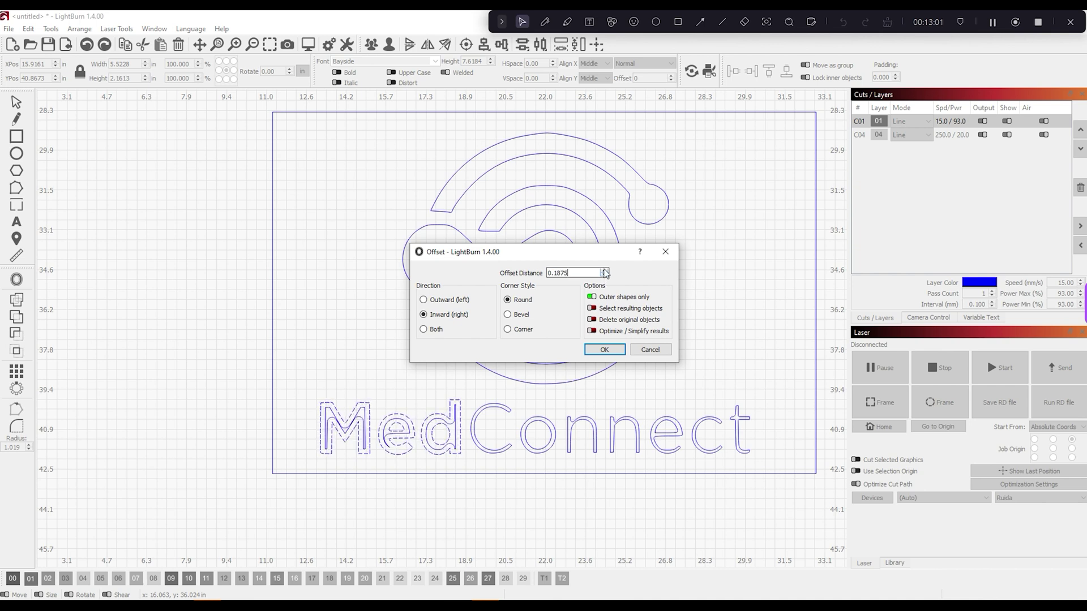
left_click(605, 275)
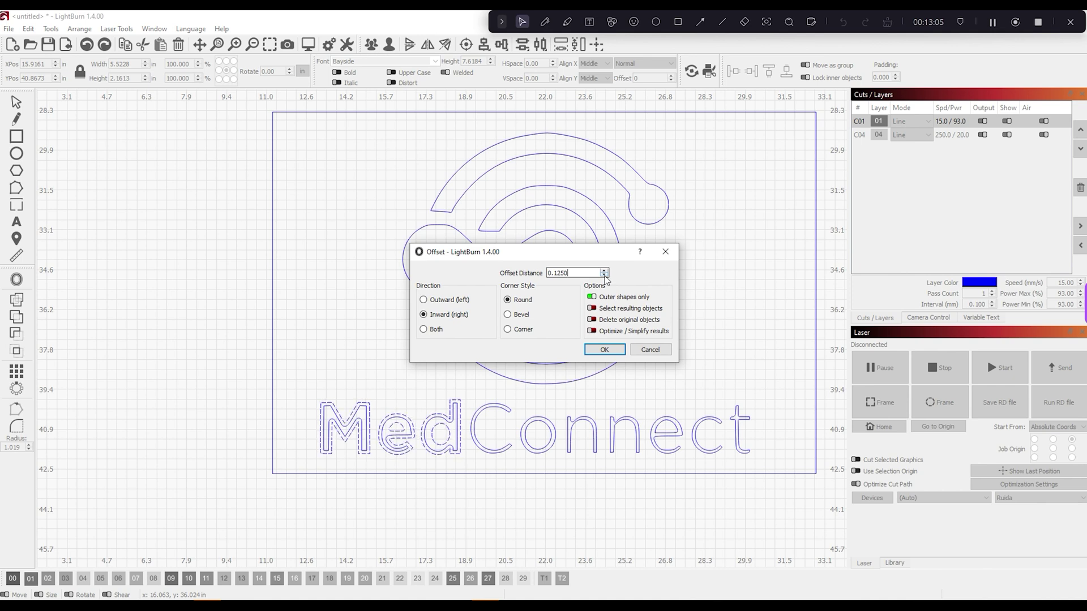
left_click(604, 275)
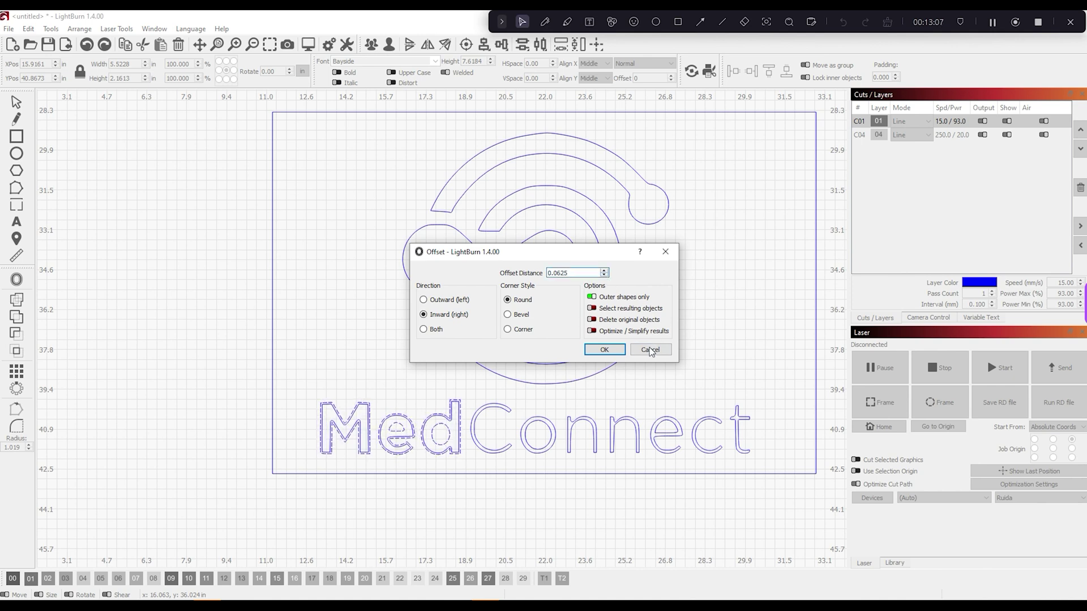
left_click(649, 350)
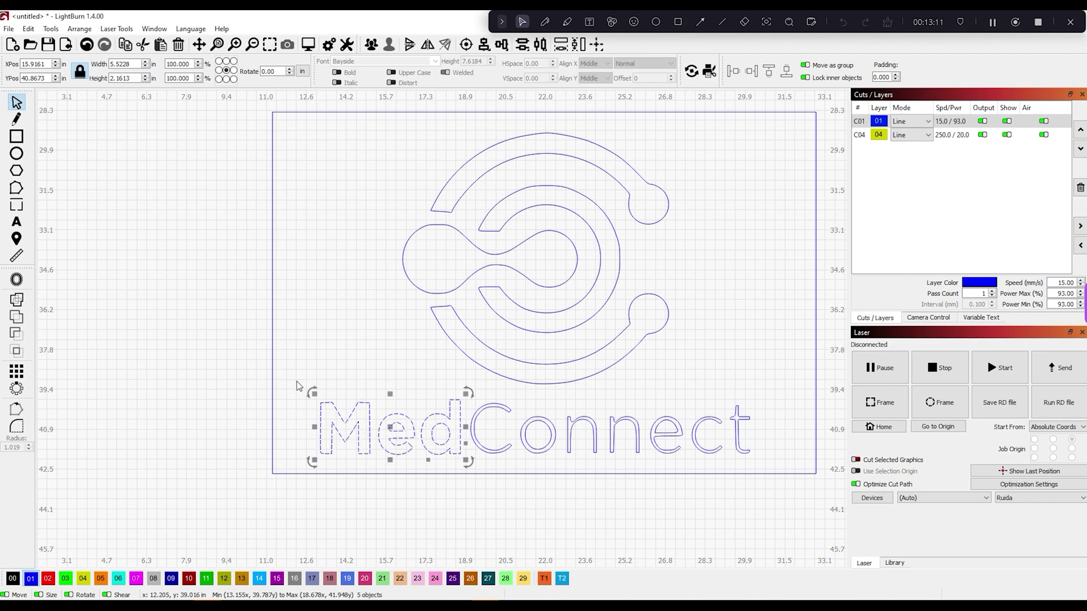
- Offset the Med letters outward by 0.13 with round corners
left_click(16, 279)
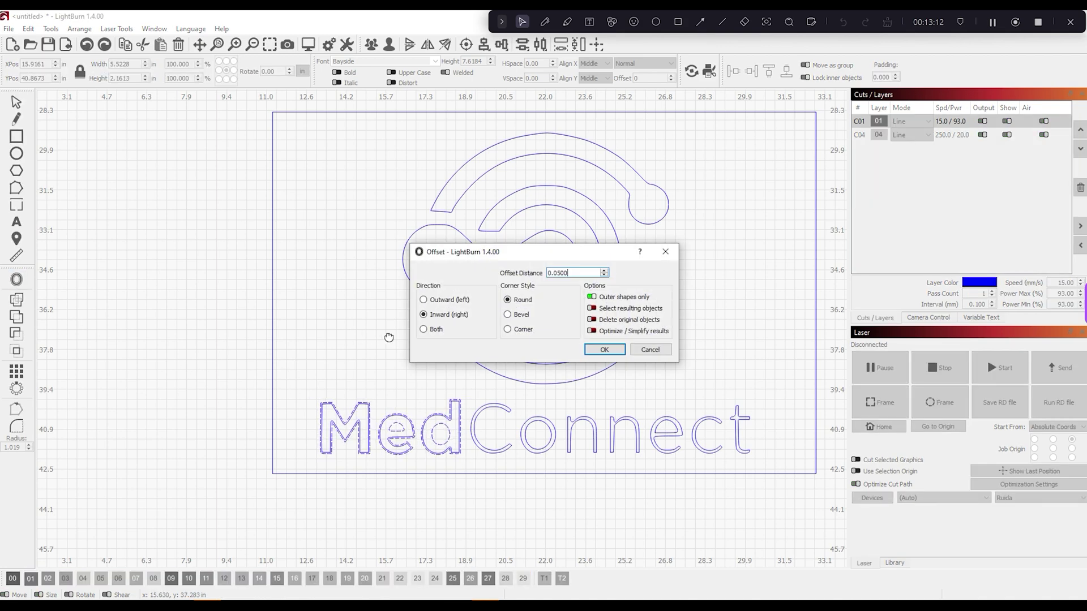
left_click(447, 301)
left_click(605, 270)
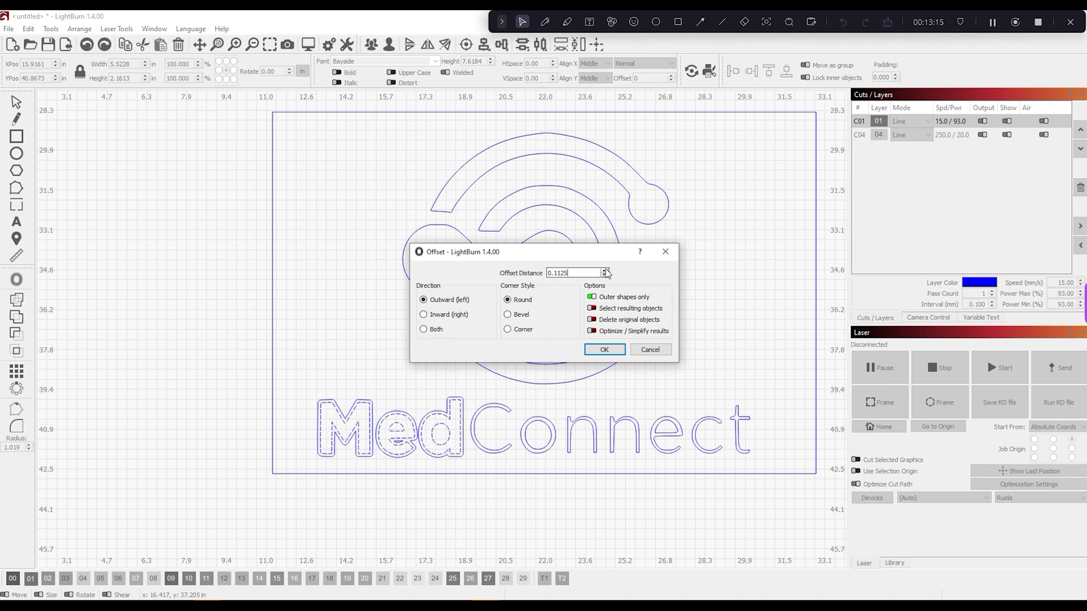
left_click(605, 271)
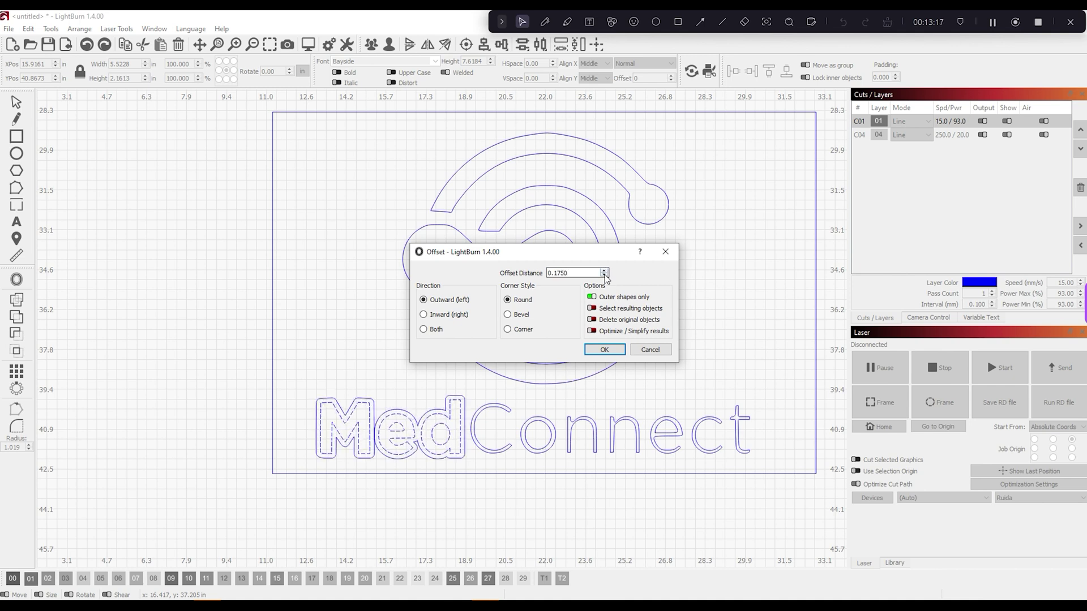
left_click(605, 276)
left_click_drag(576, 274, 532, 276)
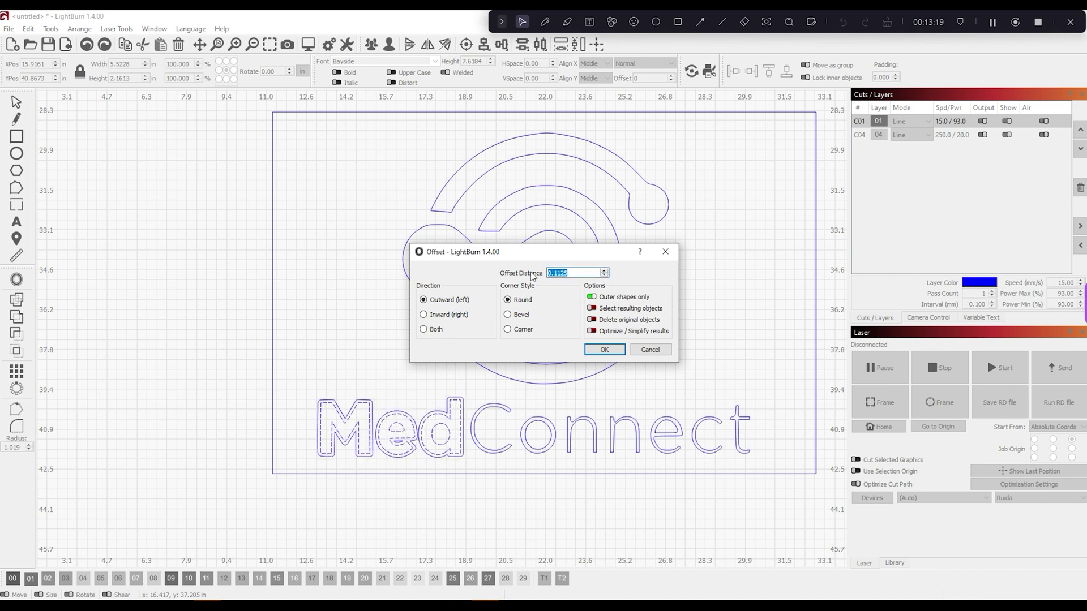
type(".1")
type("4")
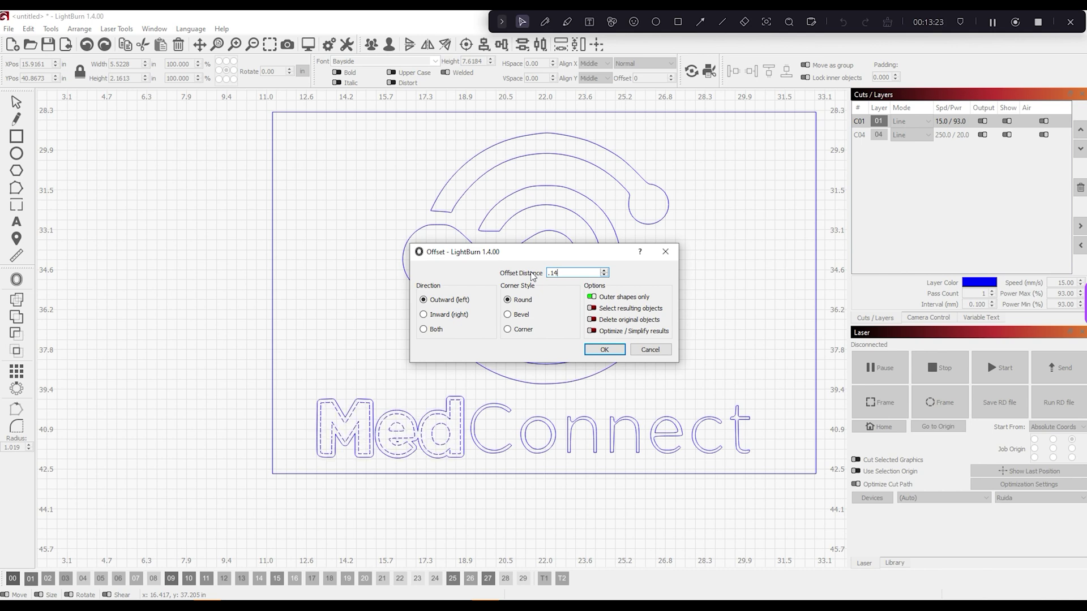
key("BackSpace")
type("3")
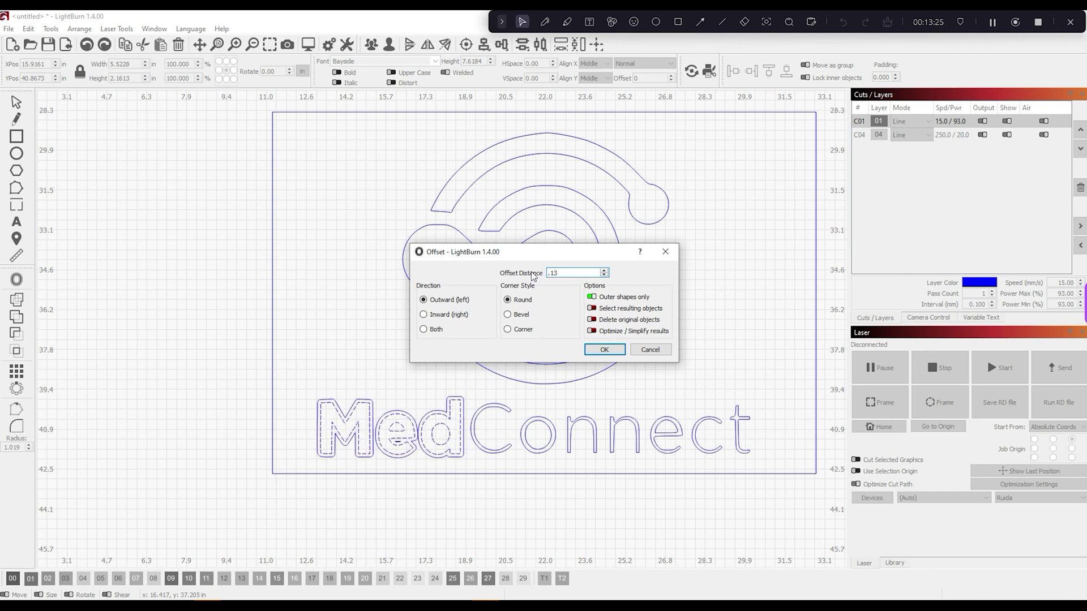
left_click(604, 348)
- Ungroup the new Med offset outline into separate pieces
scroll(304, 417, "up", 2)
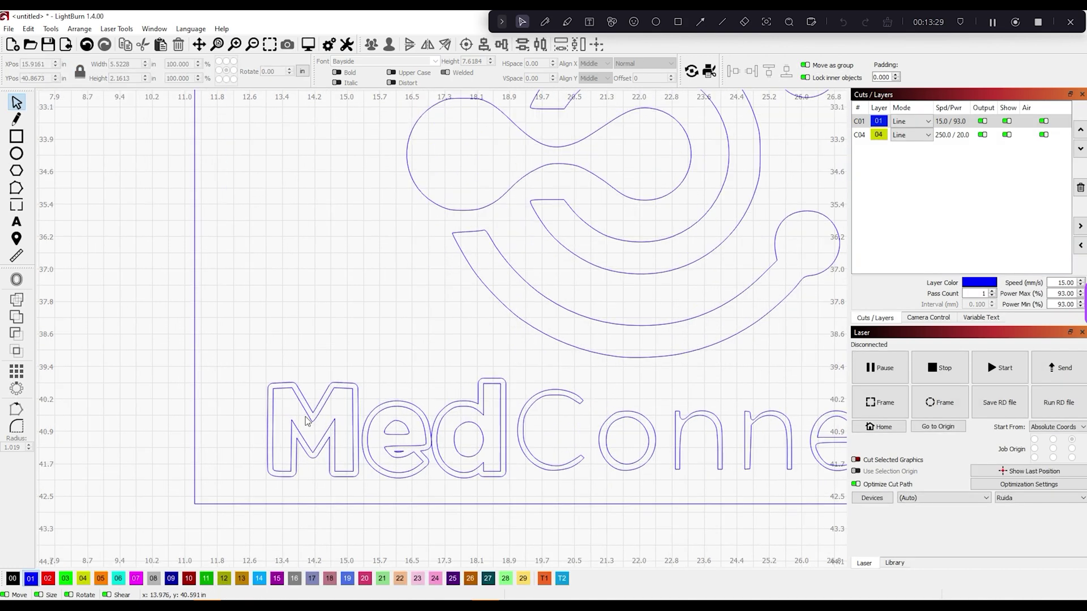
scroll(306, 415, "up", 1)
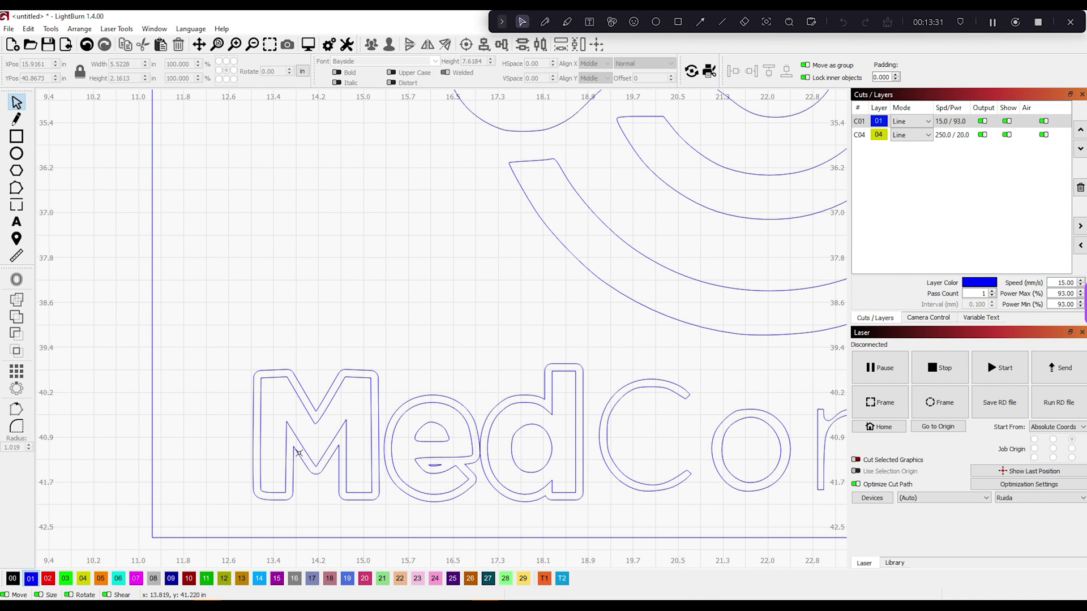
left_click(434, 467)
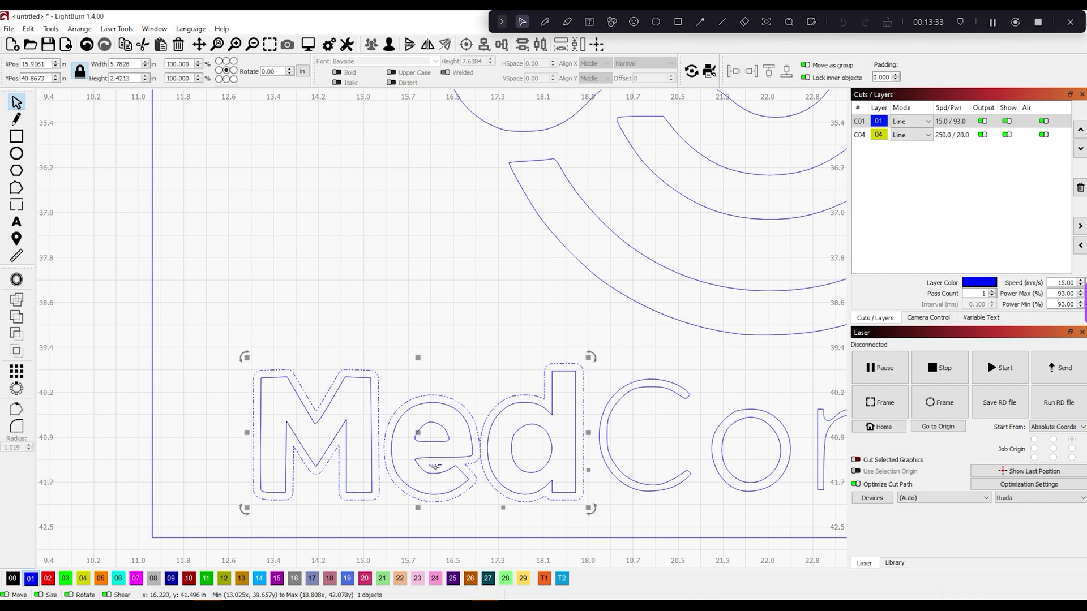
right_click(434, 466)
left_click(468, 387)
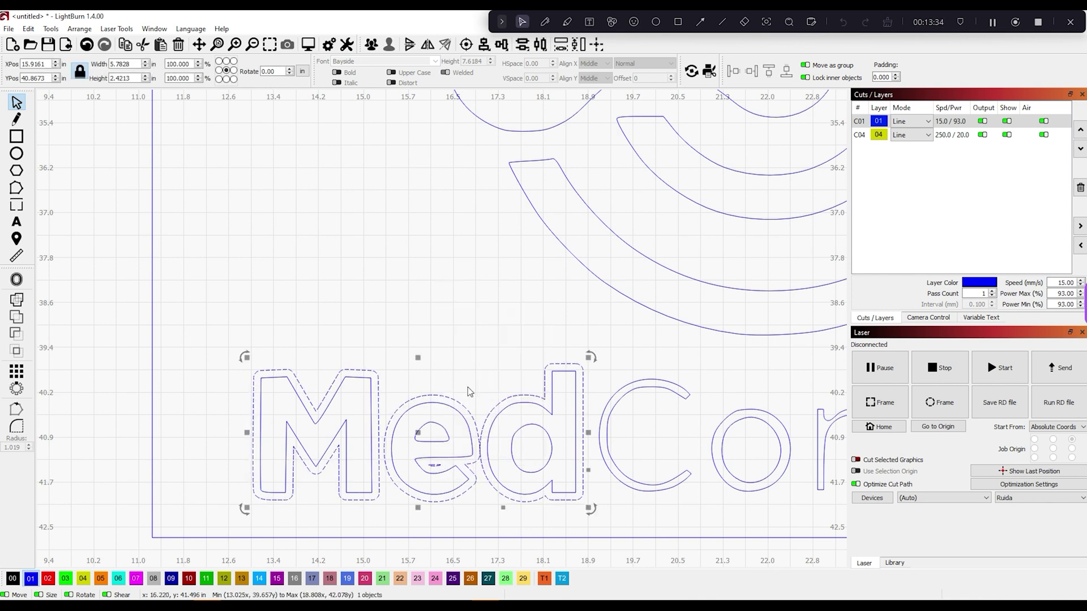
left_click(442, 355)
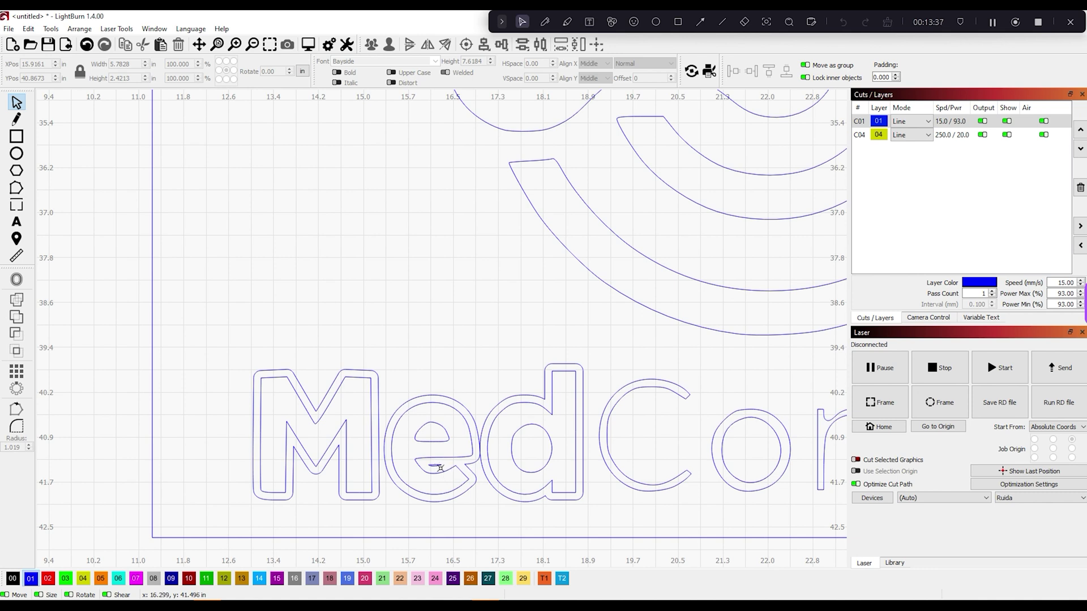
- Select the inner counters of the e and d
left_click(434, 466)
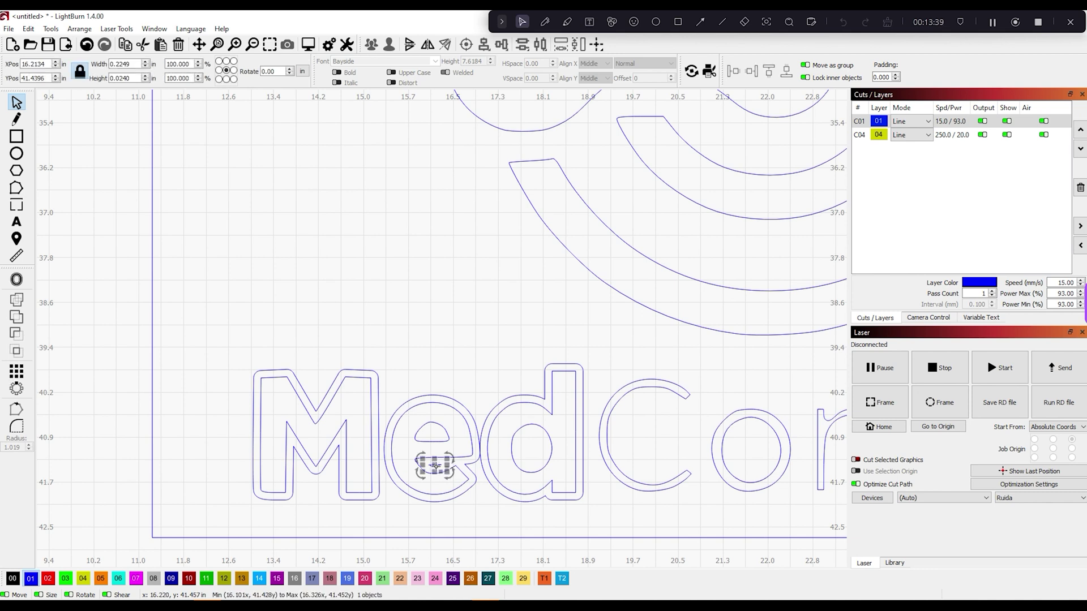
left_click(436, 467)
left_click(436, 440)
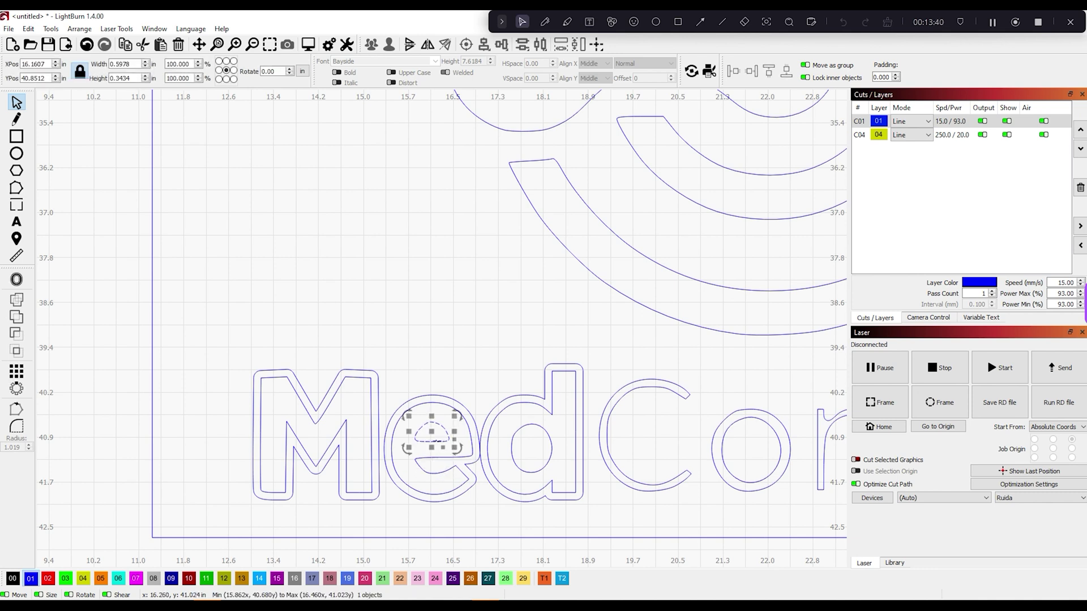
left_click(512, 453, "shift")
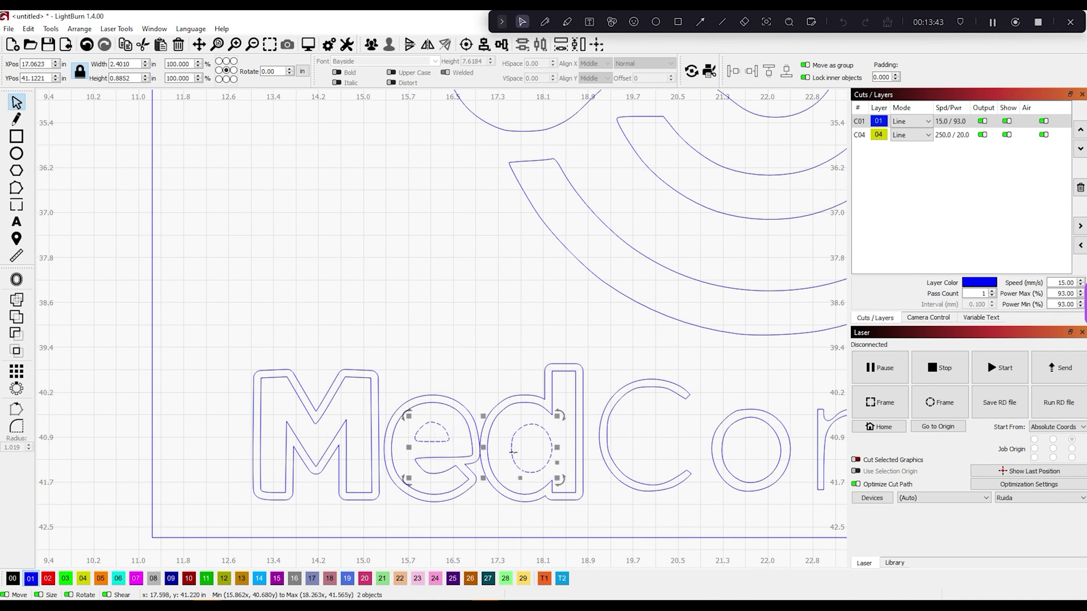
- Offset the e and d counters outward by 0.12 with round corners, then zoom out
left_click(17, 279)
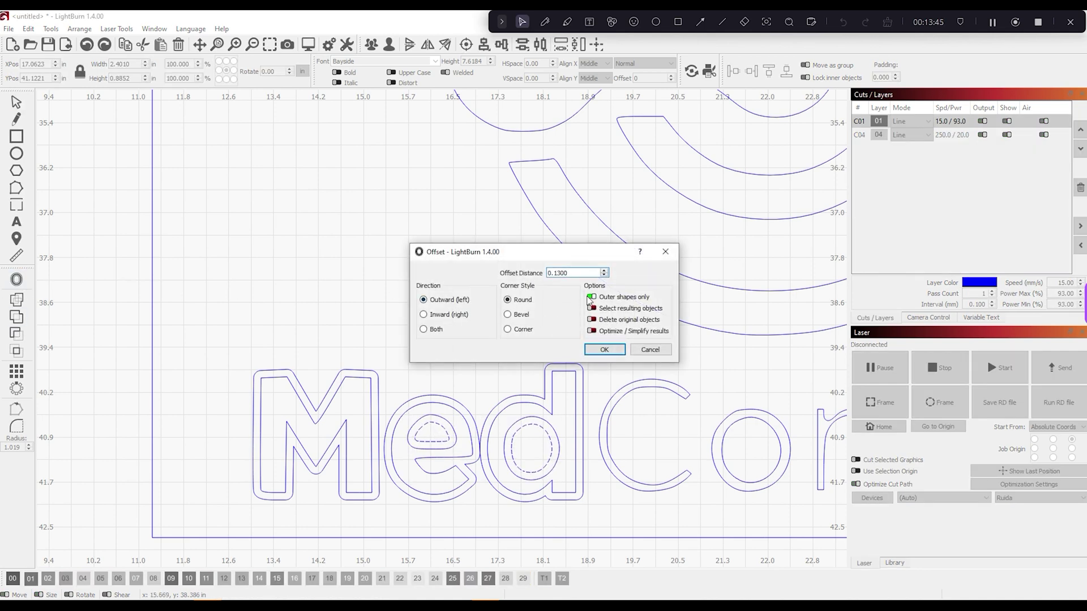
left_click(603, 275)
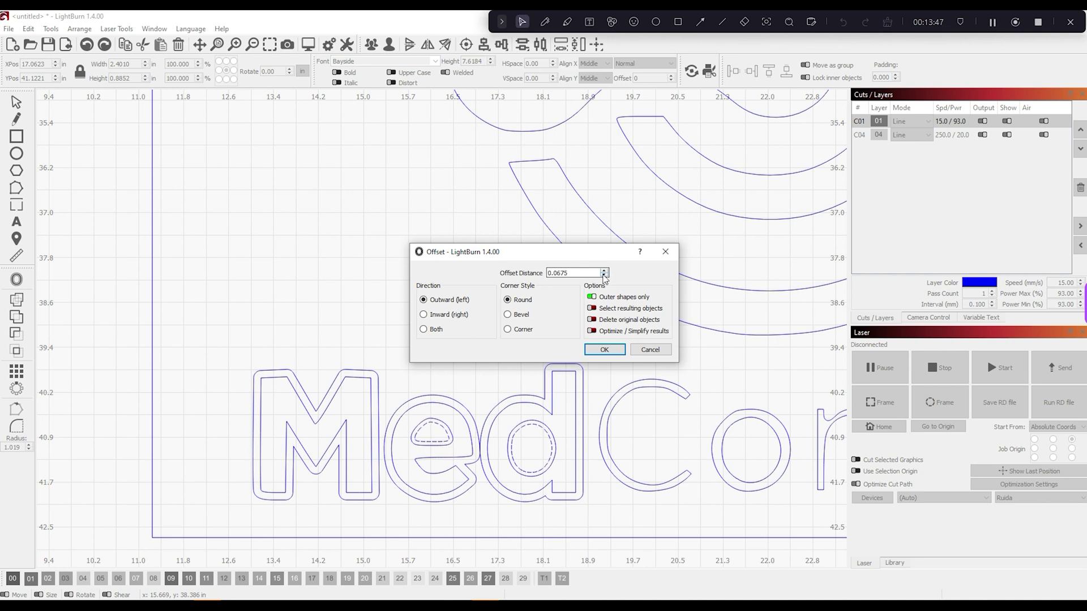
left_click(605, 270)
left_click_drag(594, 273, 540, 270)
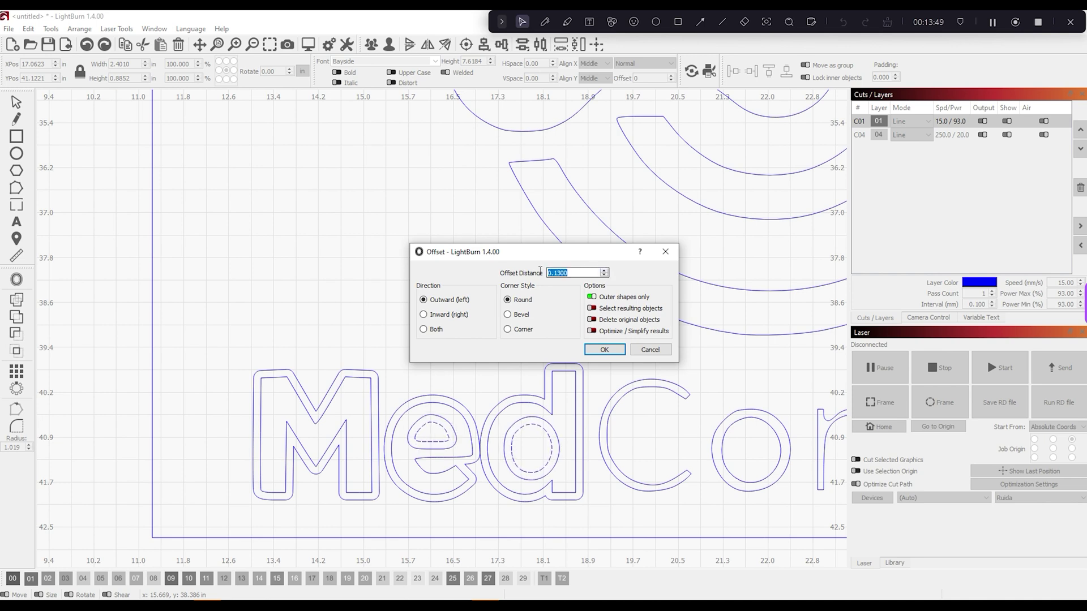
type(".12")
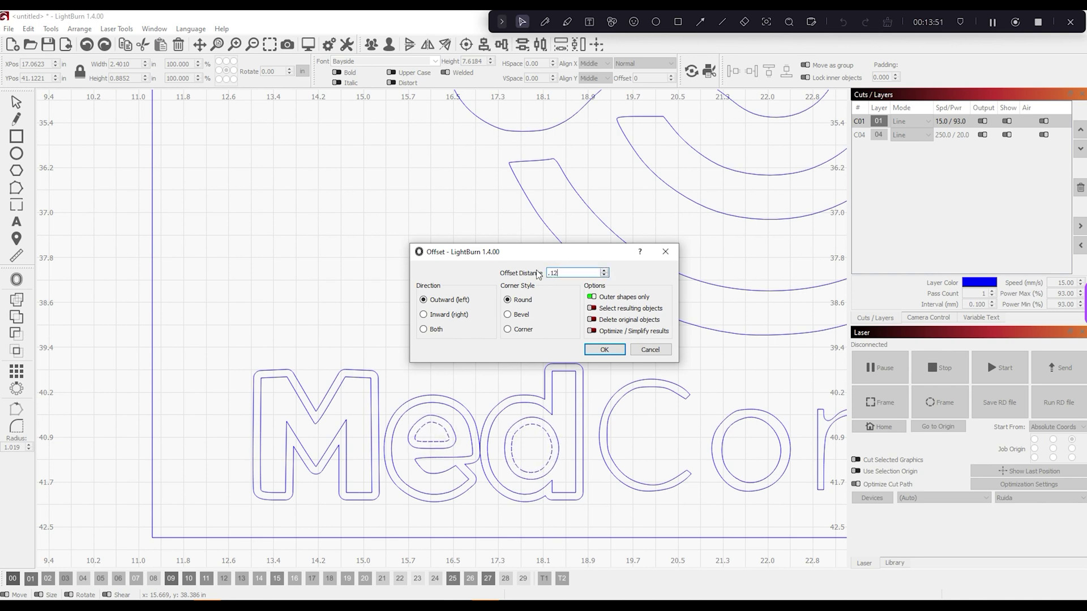
left_click(619, 350)
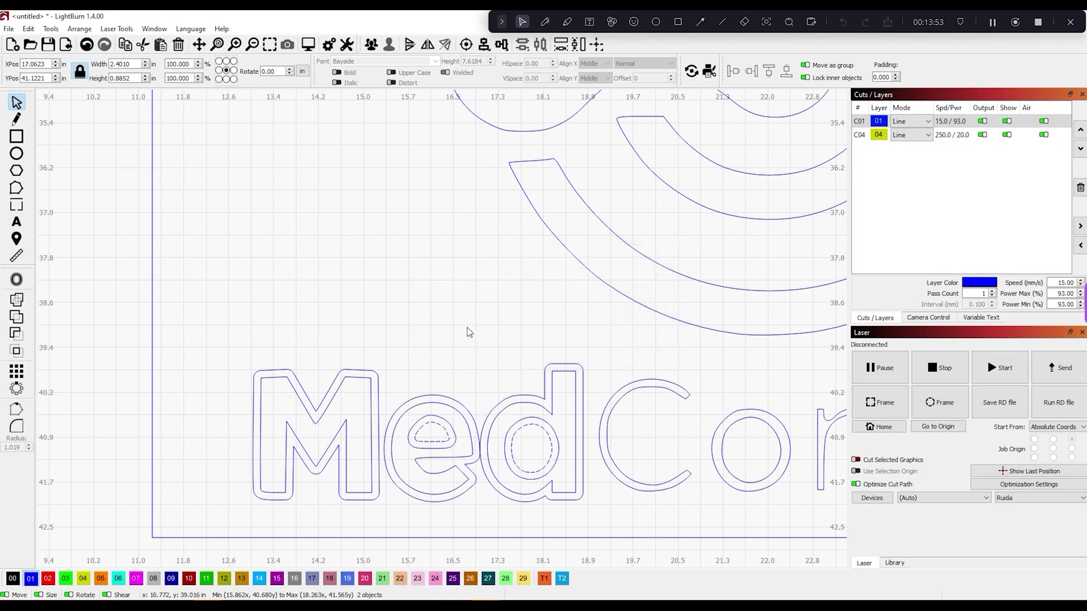
scroll(468, 326, "down", 3)
scroll(558, 494, "down", 1)
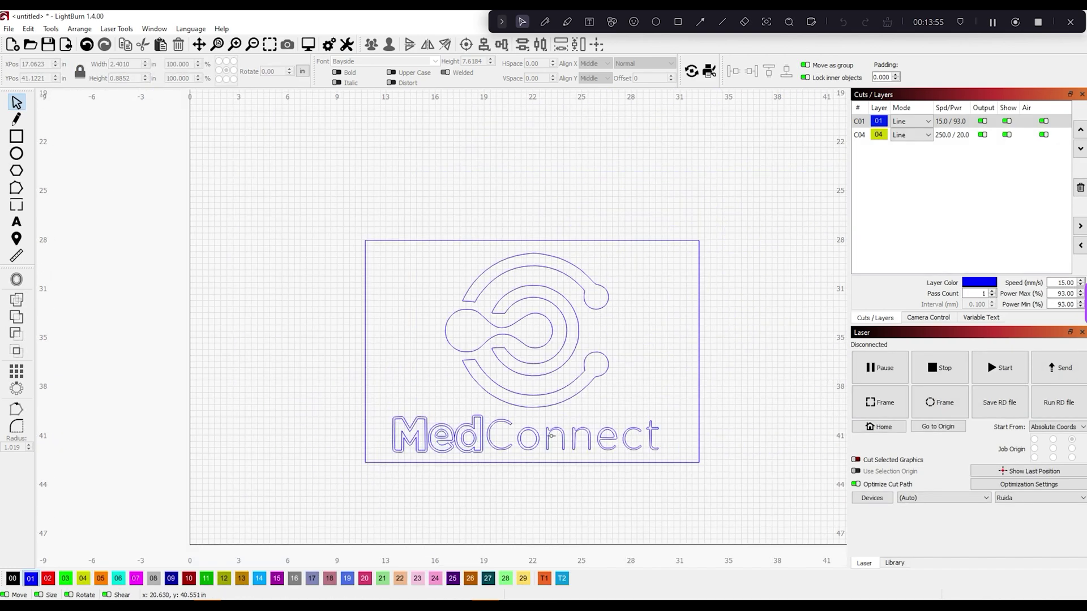
scroll(450, 456, "up", 3)
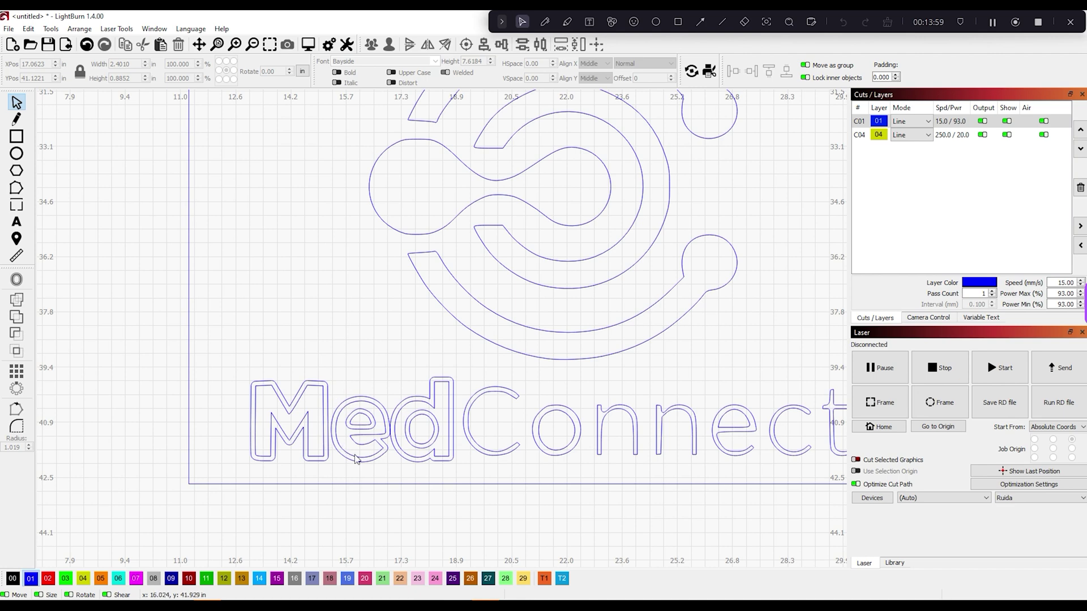
- Offset the four logo icon paths outward by 0.14
scroll(556, 389, "down", 5)
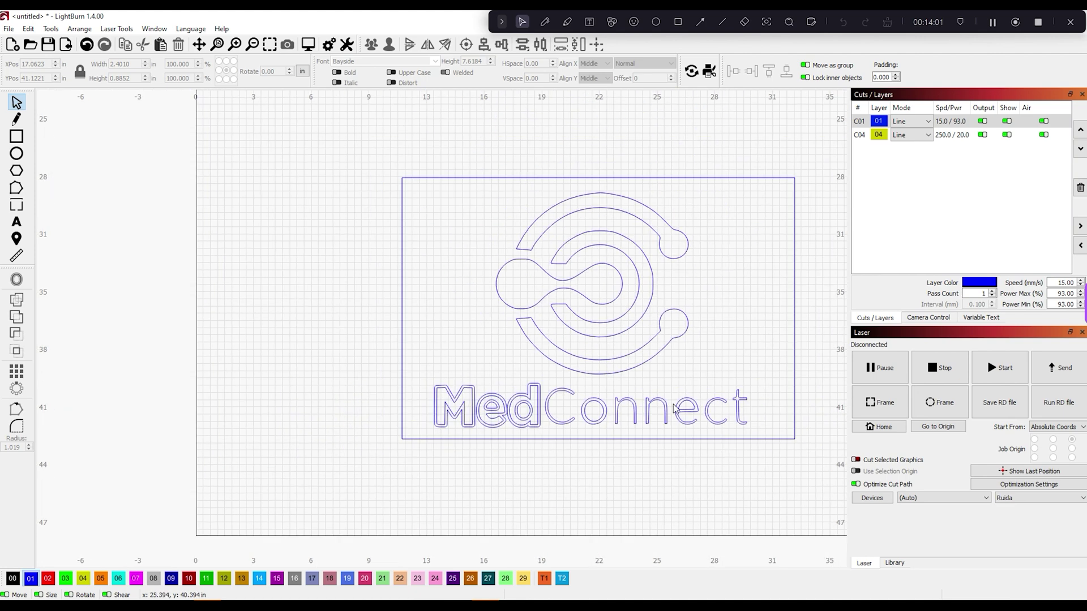
scroll(623, 357, "up", 2)
scroll(650, 342, "down", 3)
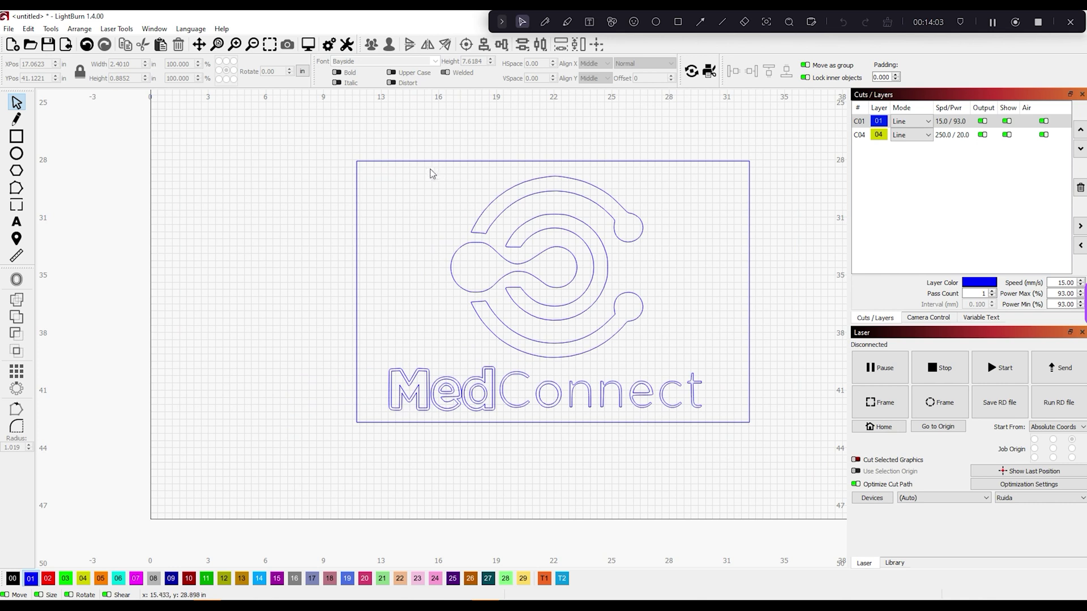
left_click_drag(428, 169, 691, 371)
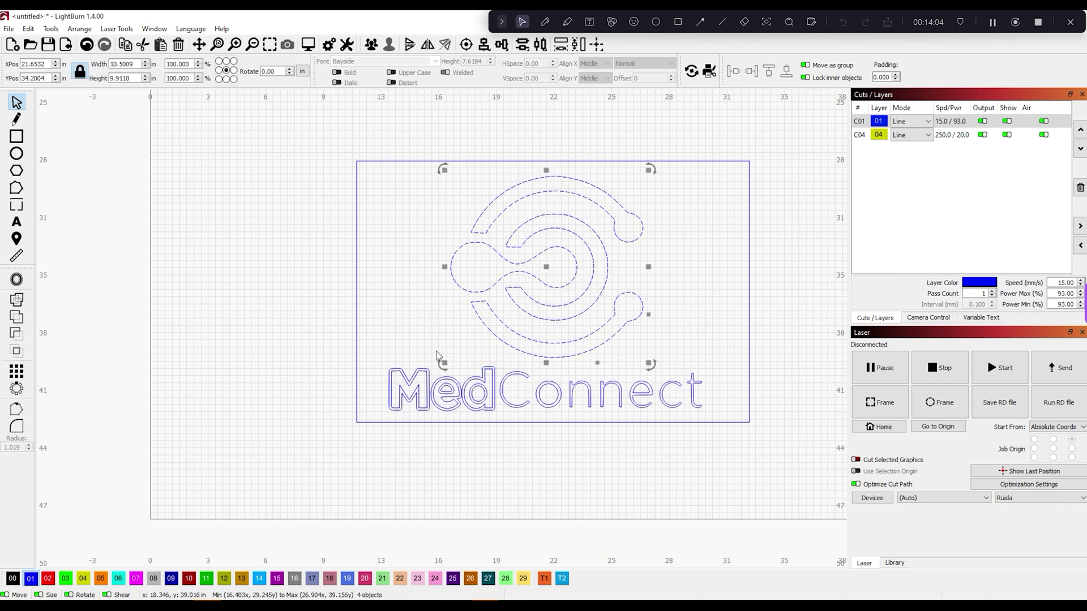
left_click(16, 280)
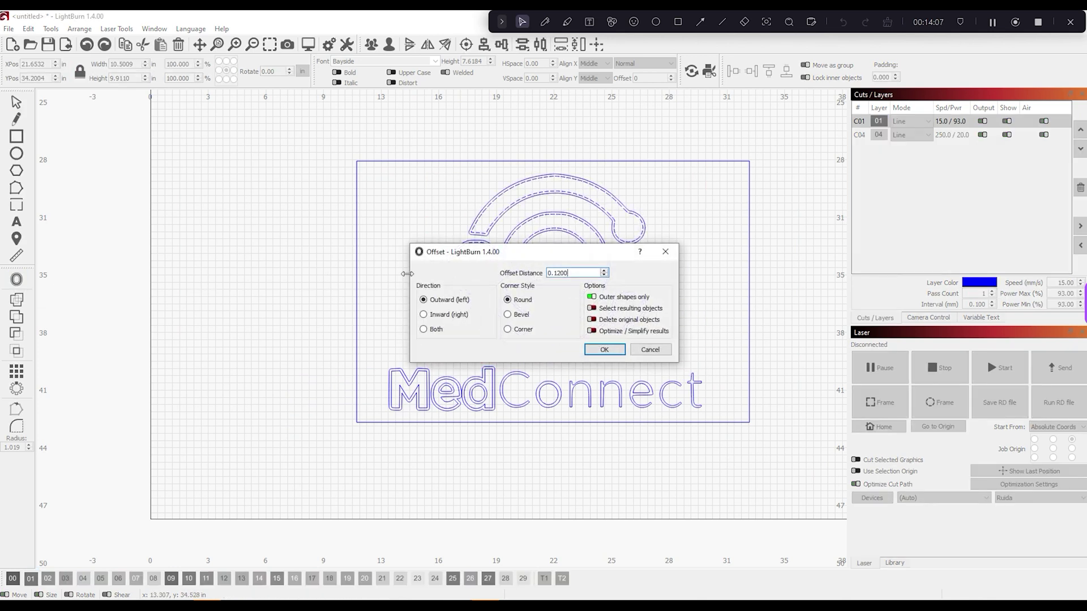
left_click_drag(557, 245, 104, 267)
type(".14")
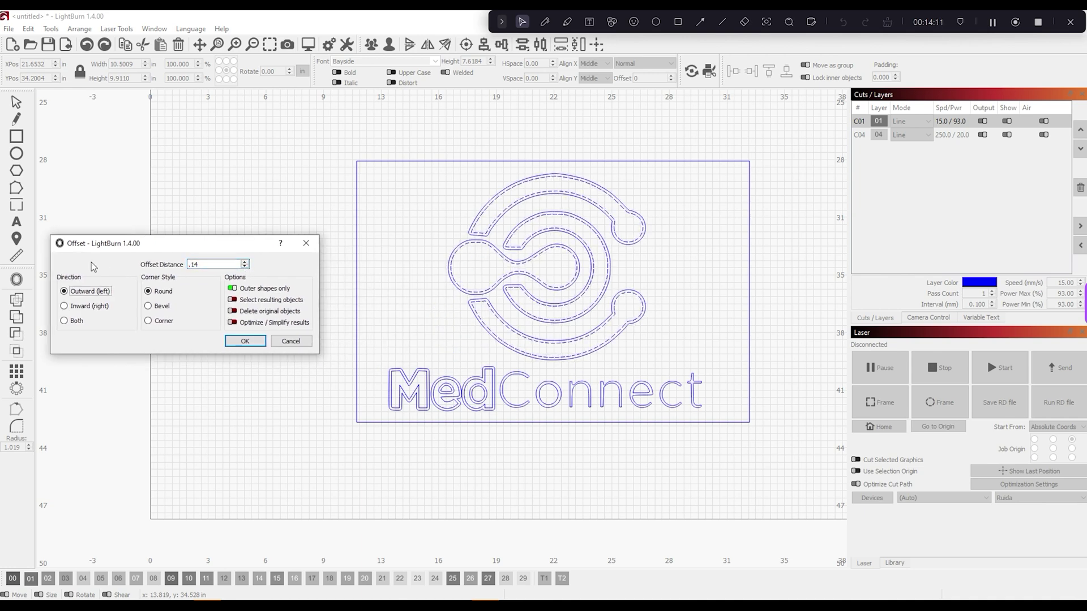
left_click(245, 340)
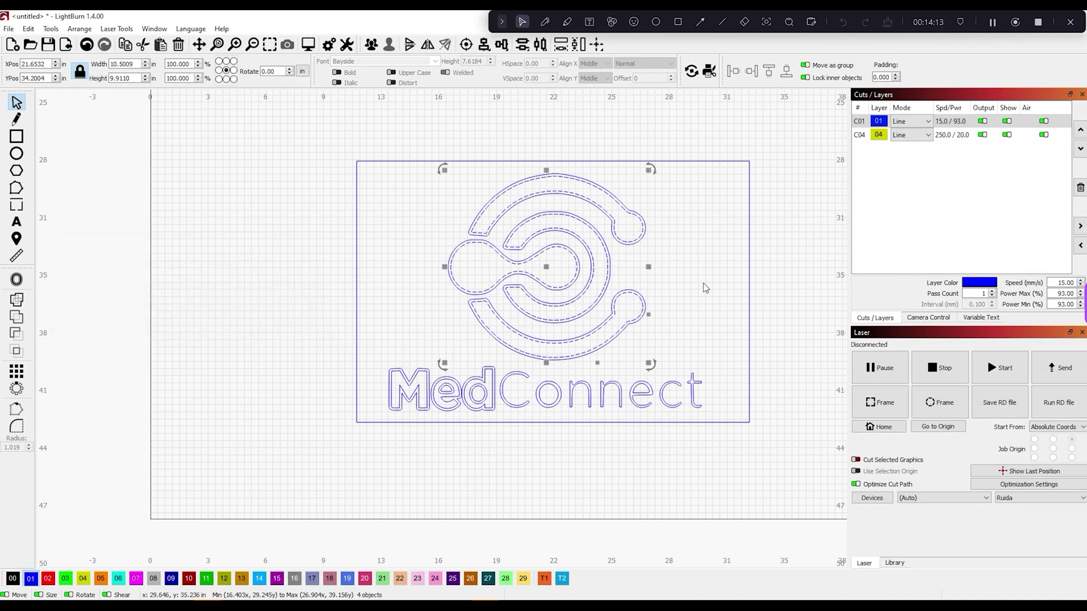
left_click(702, 288)
- Select the entire MedConnect design
scroll(590, 278, "up", 3)
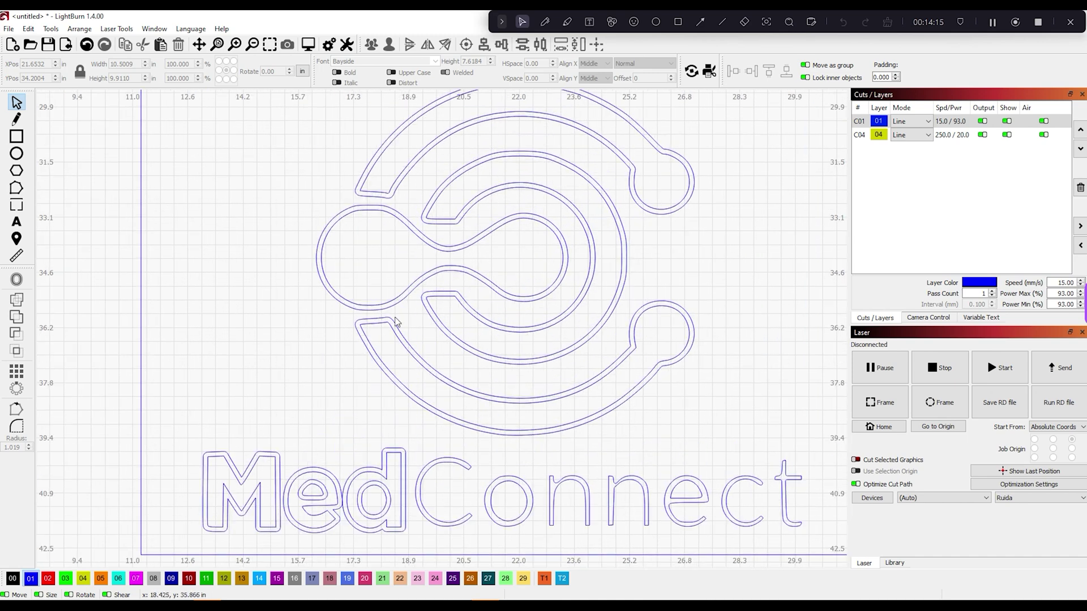
scroll(419, 331, "down", 1)
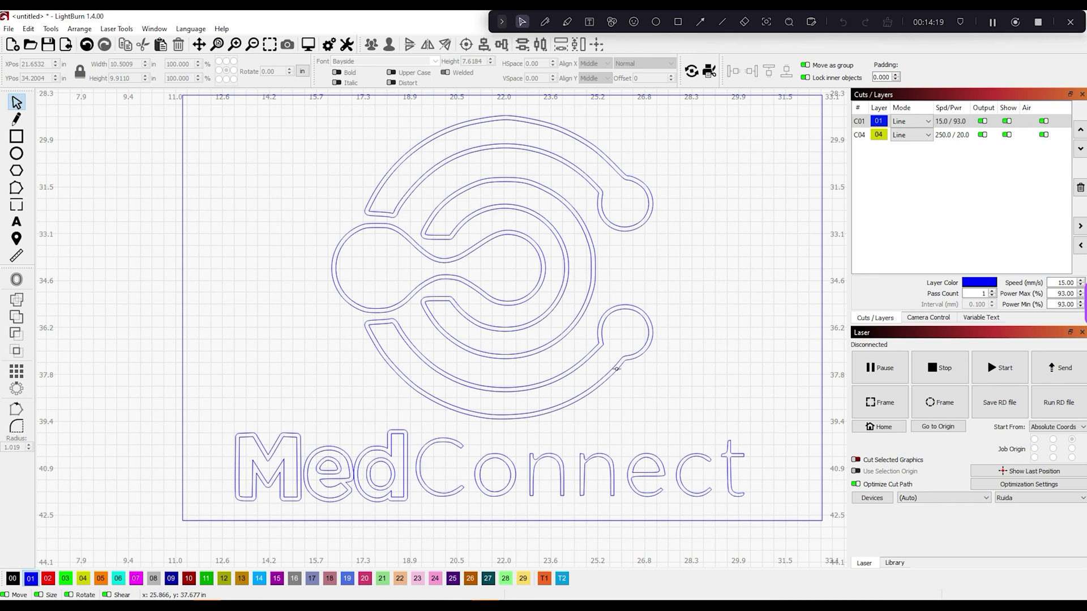
scroll(358, 337, "down", 1)
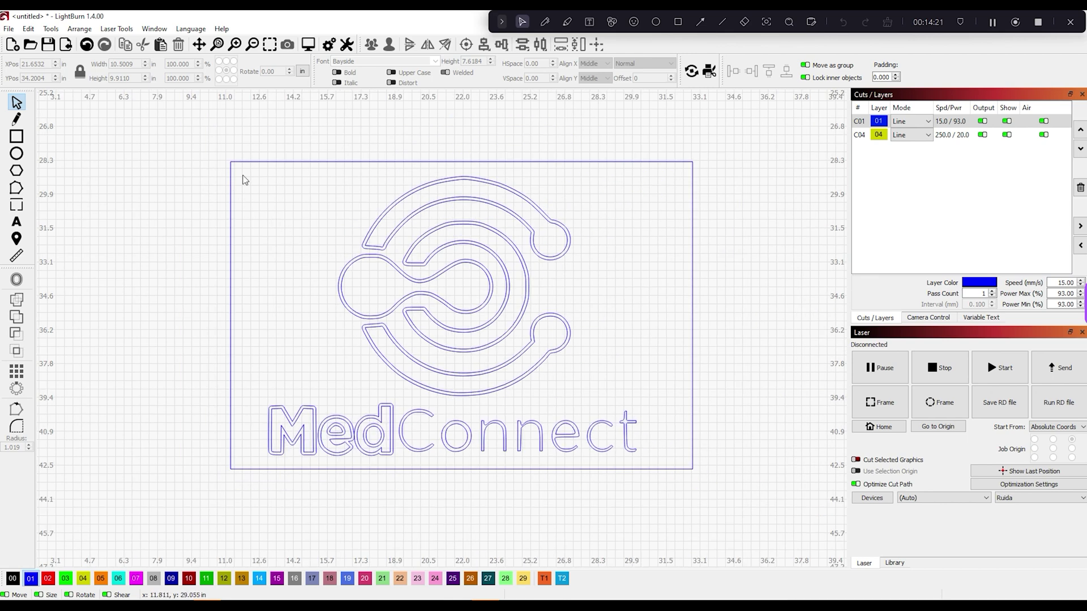
left_click_drag(240, 169, 667, 463)
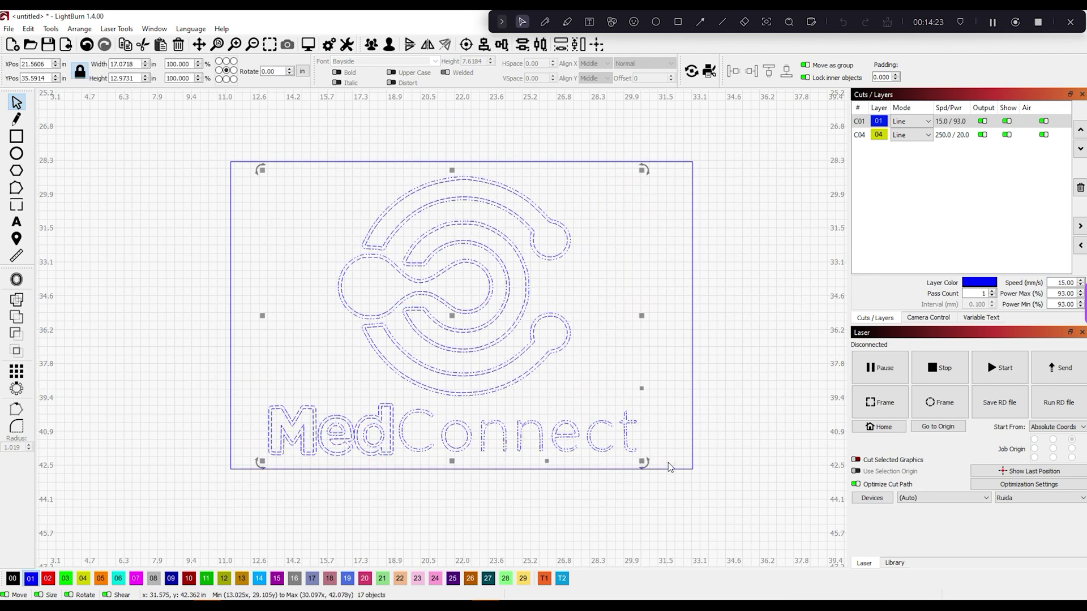
- Move the whole design onto yellow layer 04 and select the backer rectangle
key("4")
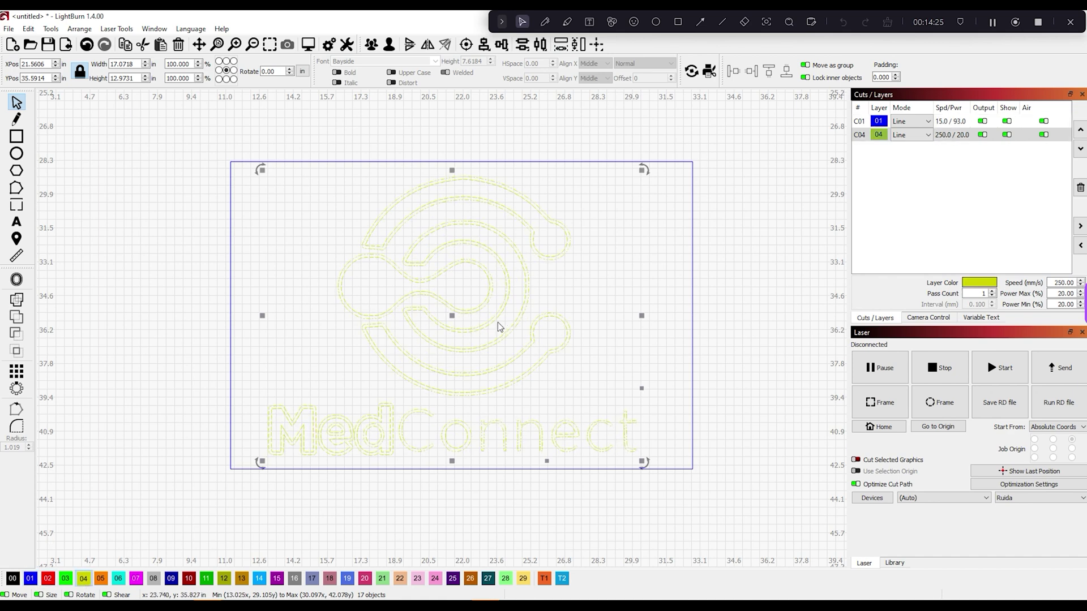
left_click(683, 399)
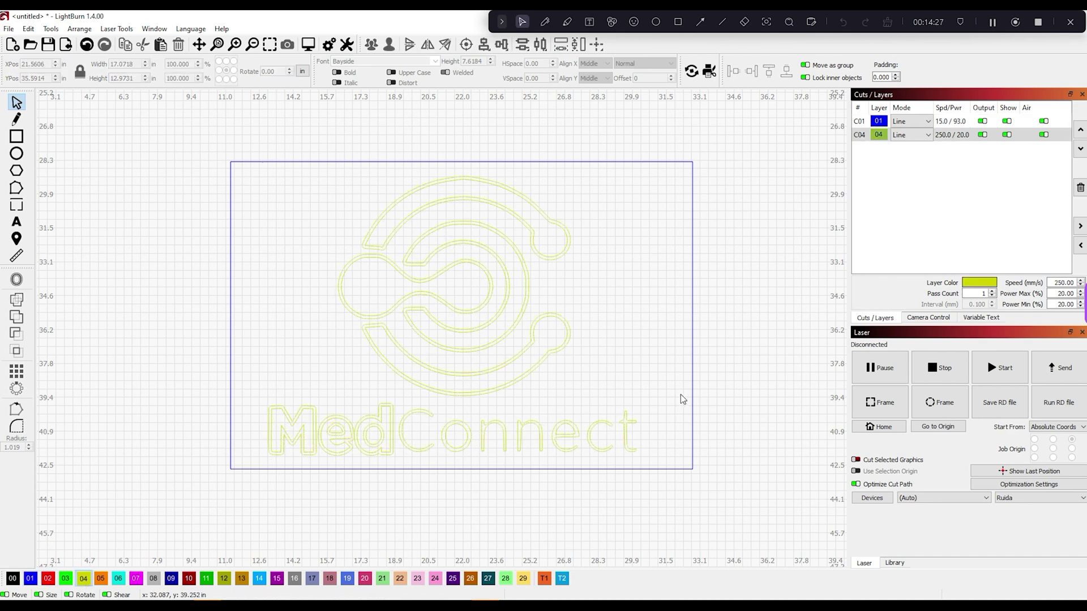
left_click(692, 387)
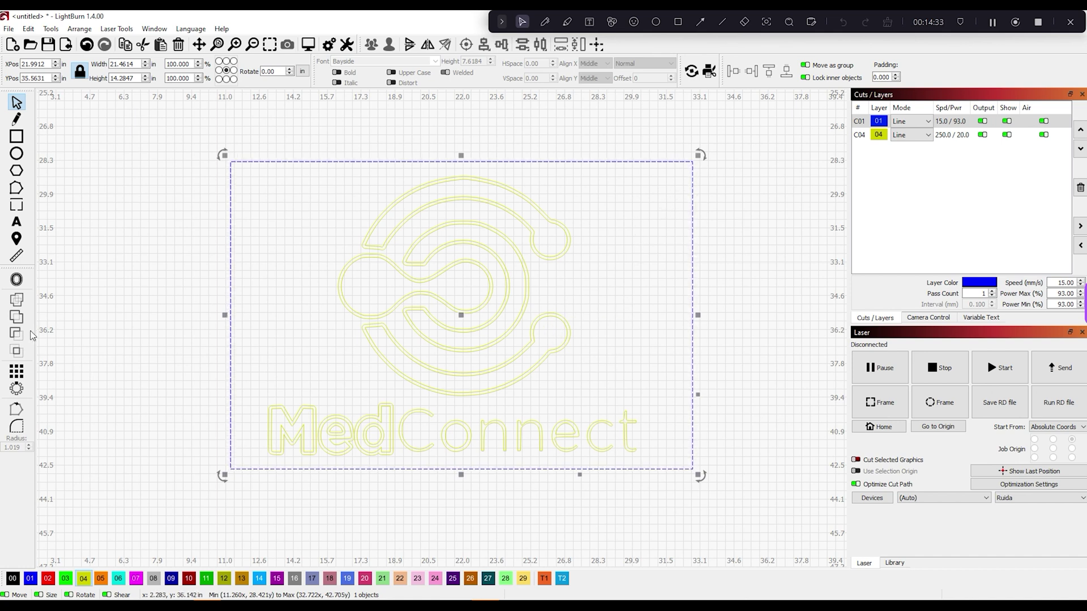
- Round all four corners of the backer rectangle
left_click(16, 427)
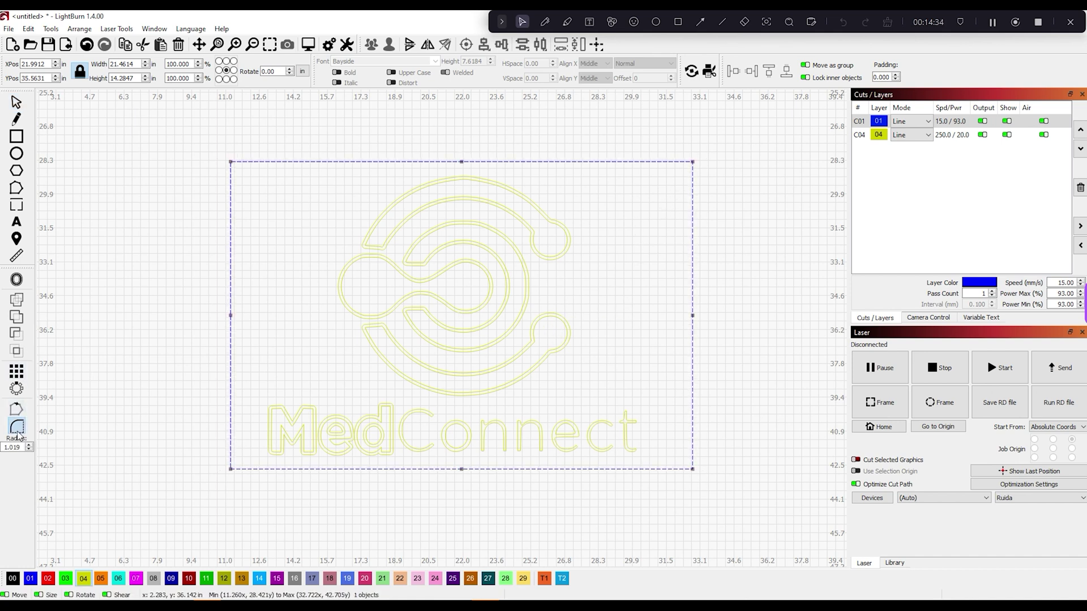
left_click(230, 163)
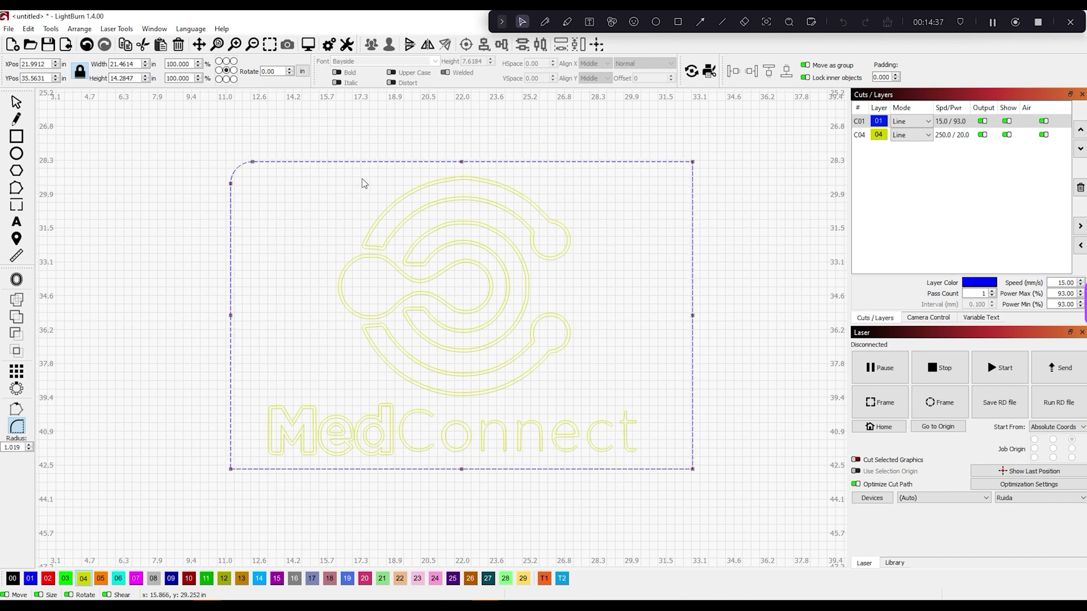
left_click(691, 161)
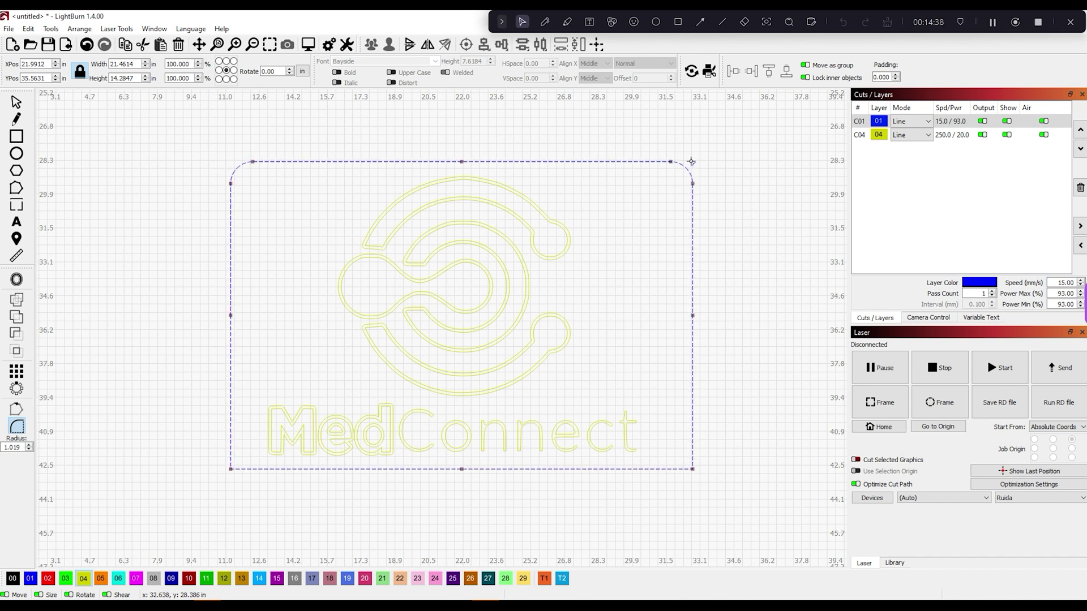
left_click(691, 470)
left_click(230, 470)
left_click(15, 103)
left_click(122, 176)
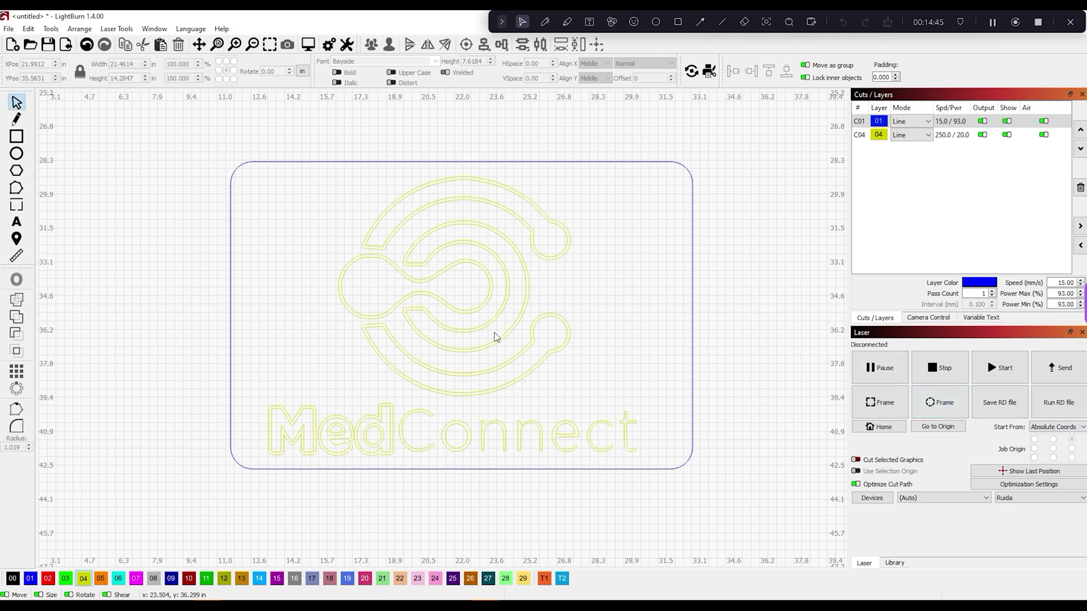
- Draw a 0.4 in mounting hole on blue layer 01 in the backer's top-left corner
left_click(16, 153)
left_click_drag(239, 149, 247, 158)
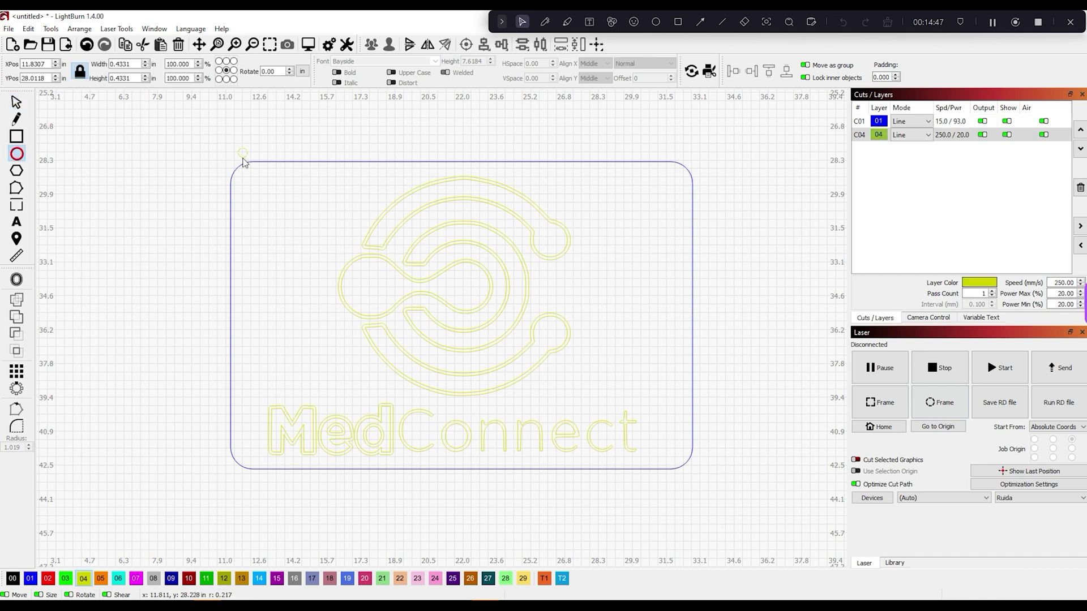
double_click(127, 64)
type(".4")
key("Tab")
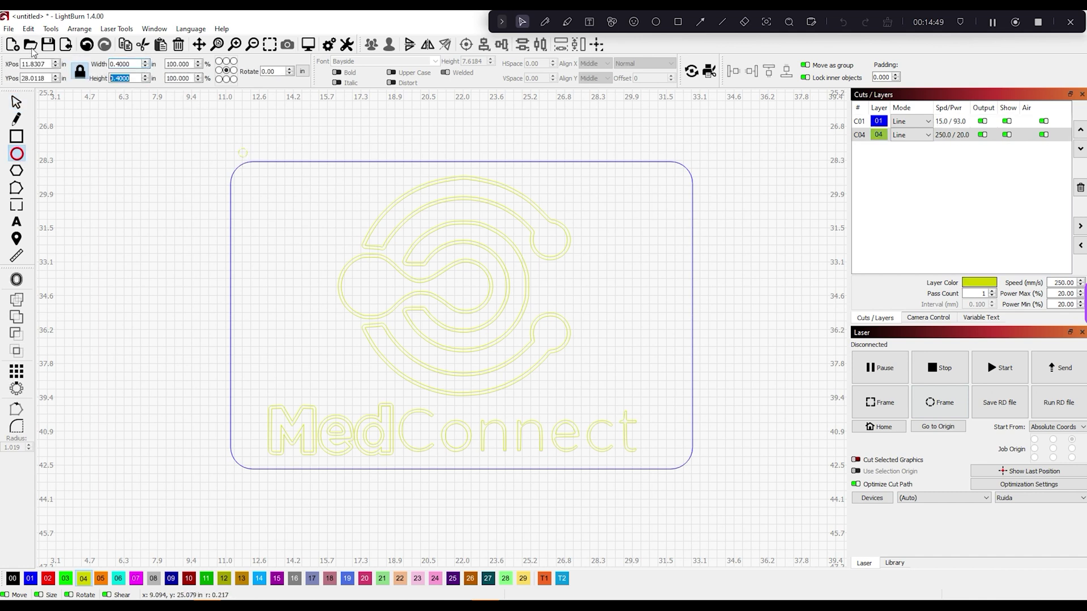
left_click(34, 577)
left_click(16, 103)
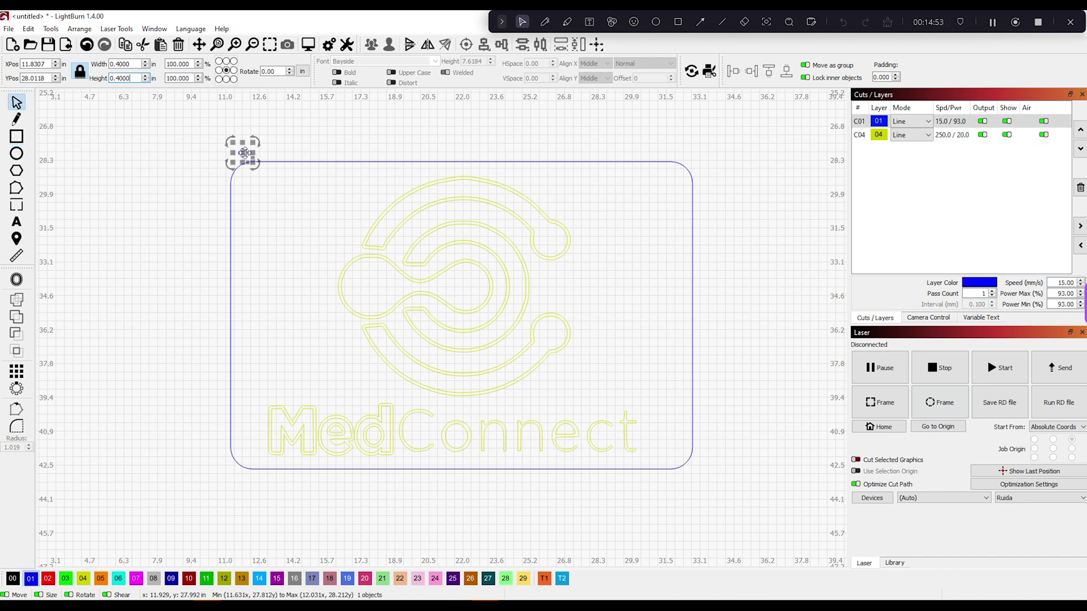
left_click_drag(245, 153, 249, 182)
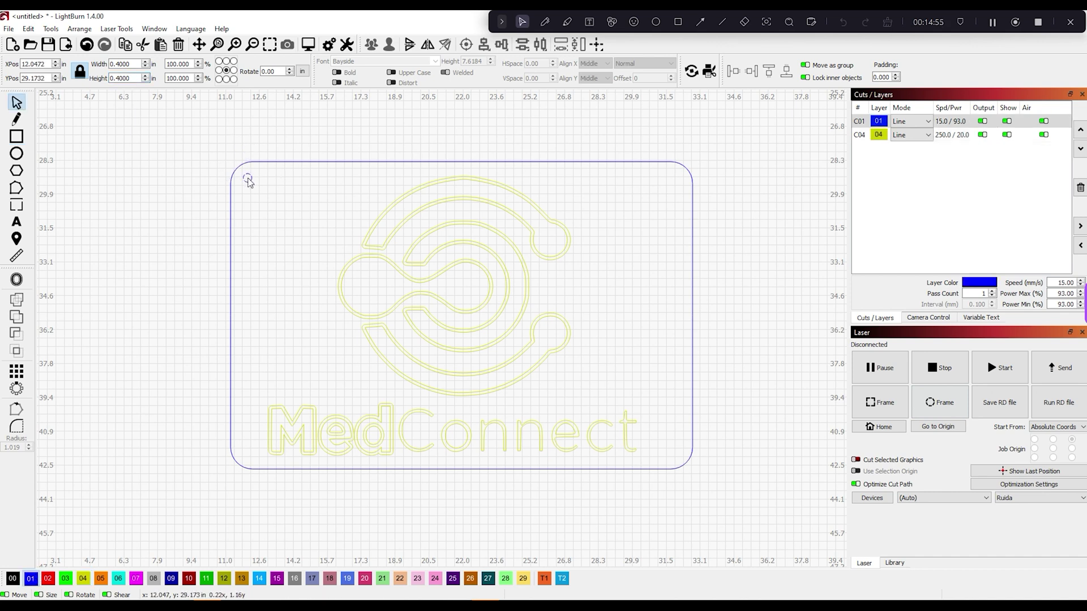
- Copy the hole into the top-right, bottom-right and bottom-left corners
key("ctrl+c")
key("ctrl+v")
left_click_drag(335, 200, 679, 180)
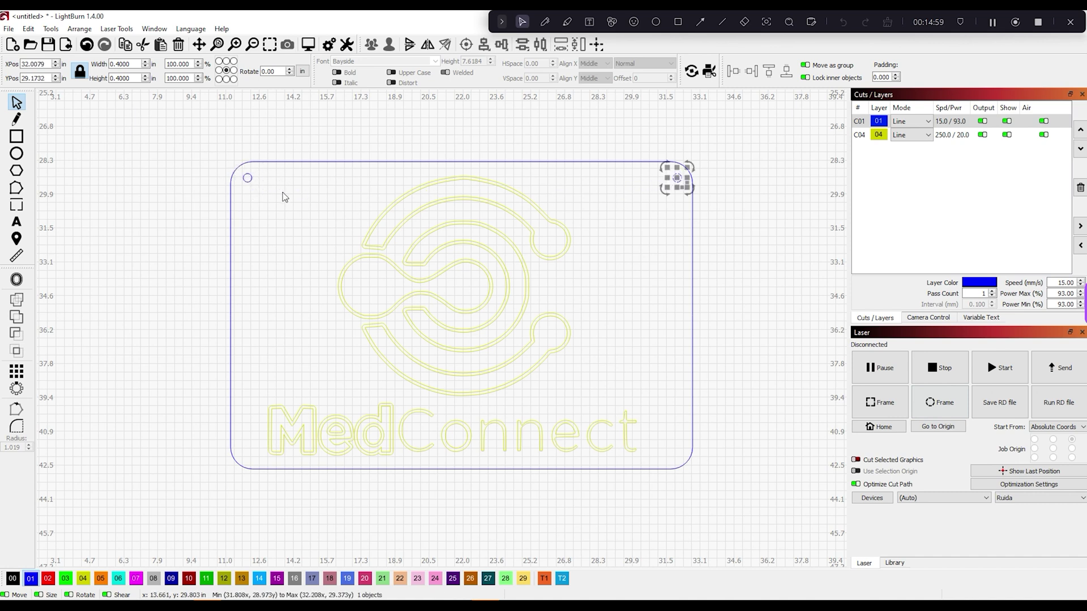
left_click(246, 178, "shift")
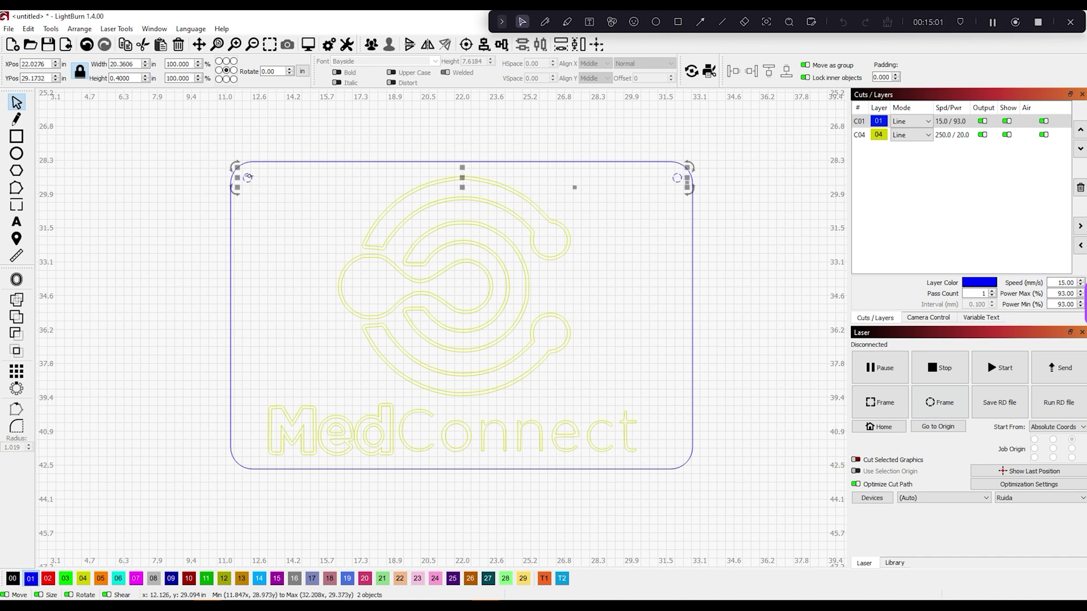
key("ctrl+c")
key("ctrl+v")
left_click_drag(767, 235, 674, 427)
left_click_drag(764, 241, 678, 461)
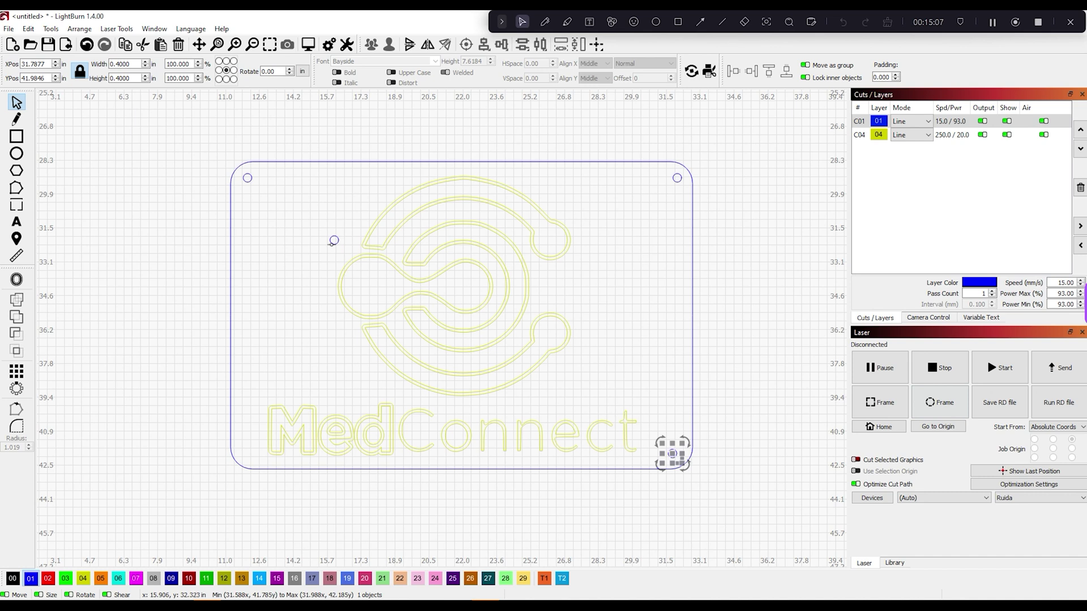
left_click_drag(331, 242, 245, 455)
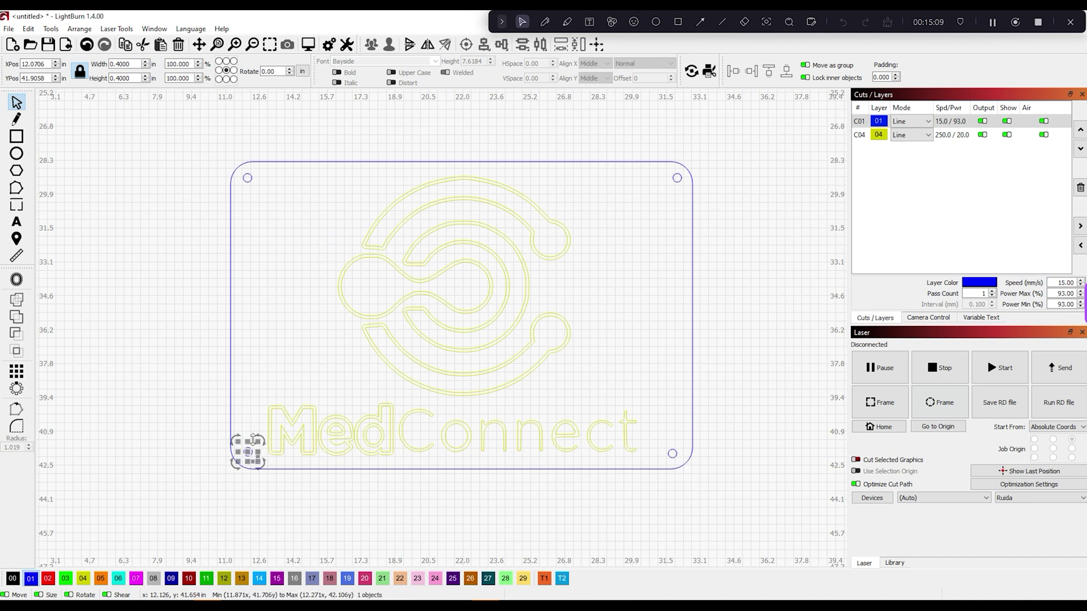
left_click(248, 179, "shift")
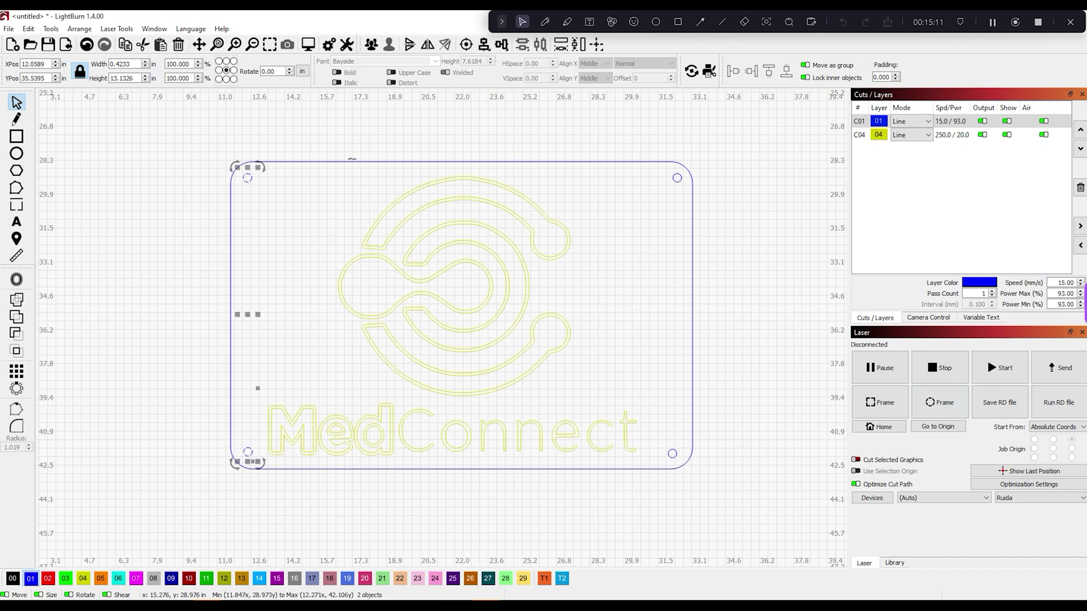
- Align the left pair and the right pair of mounting holes with Align V-Center
left_click(483, 44)
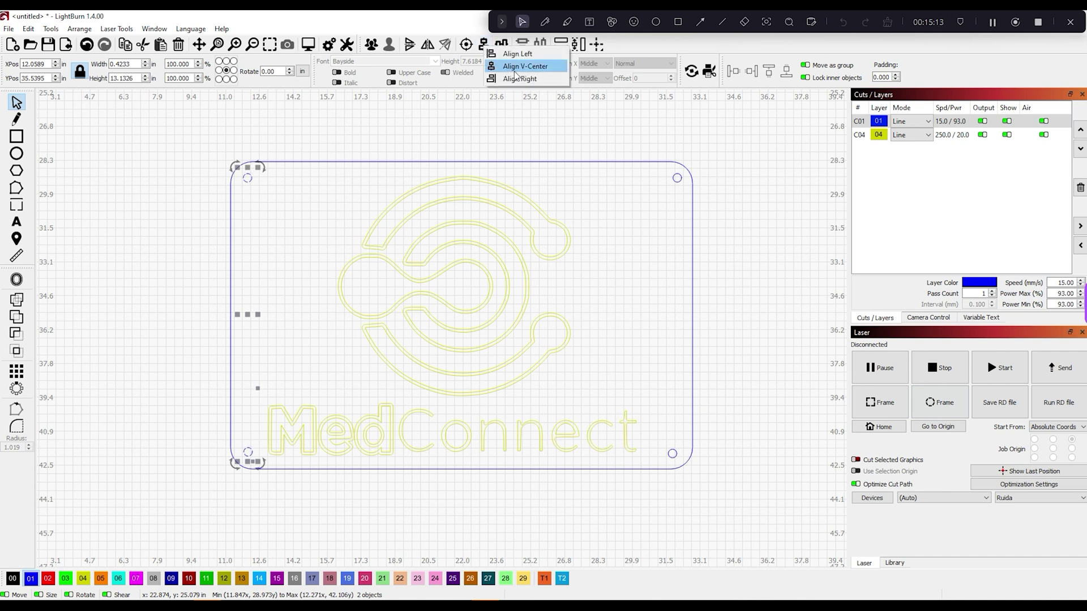
left_click(516, 72)
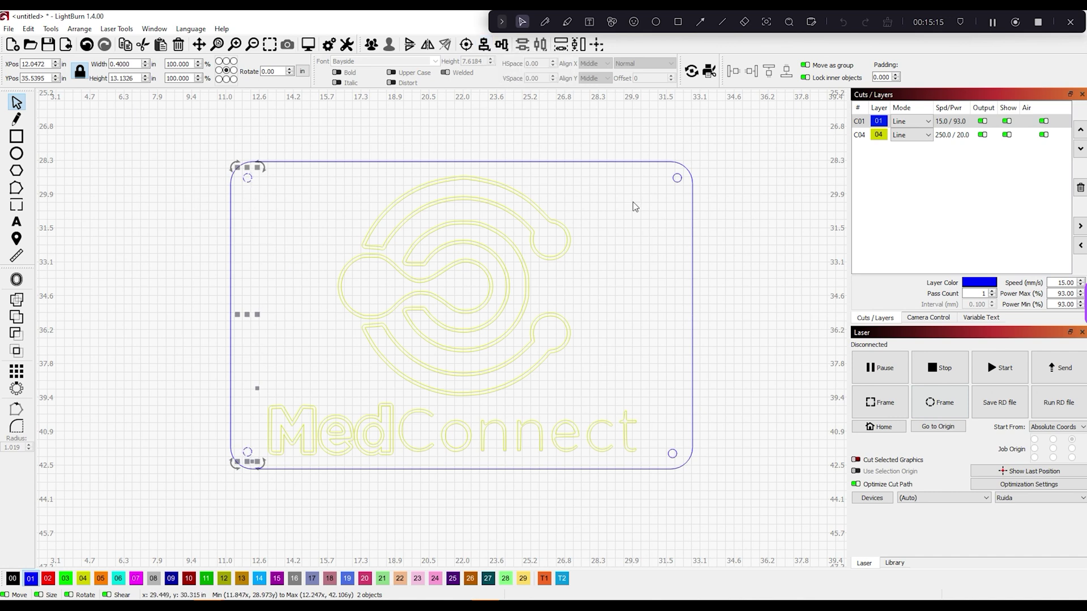
left_click(677, 182)
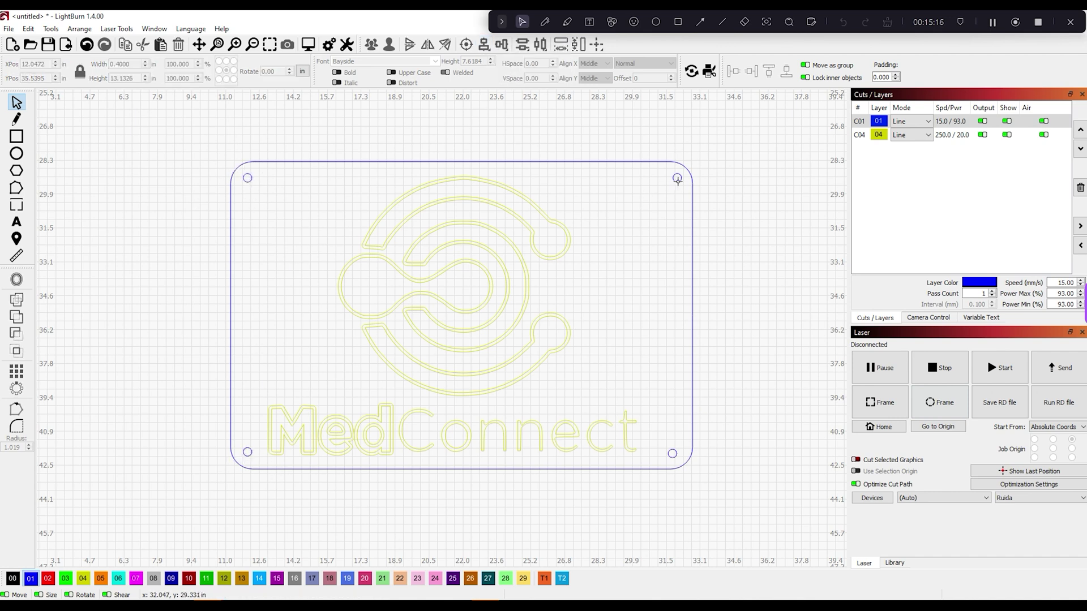
left_click(673, 452, "shift")
left_click(483, 45)
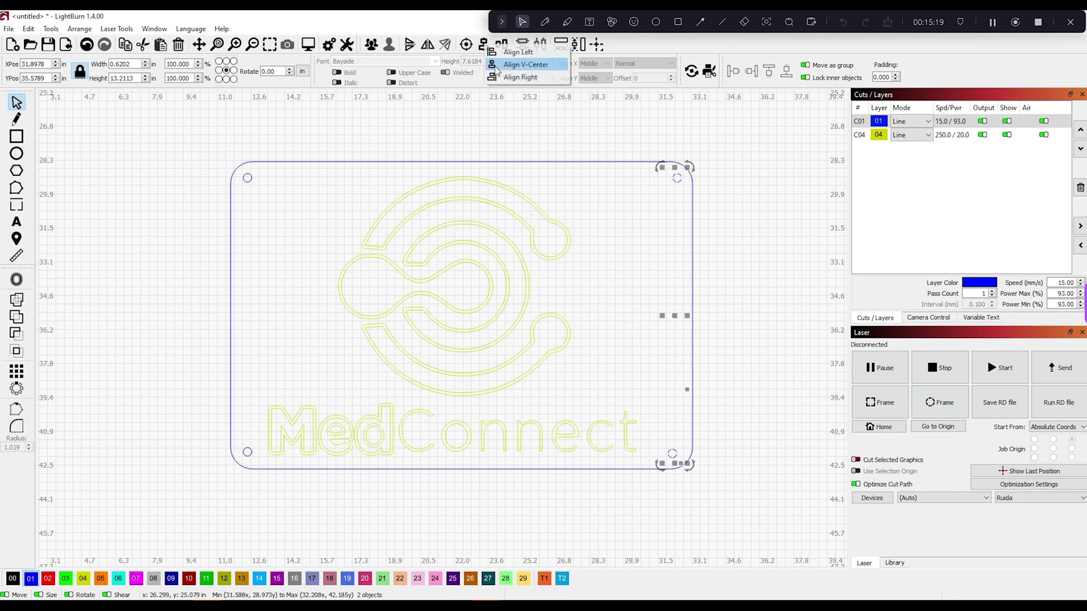
left_click(497, 70)
- Align the top pair and the bottom pair of mounting holes with Align H-Center
left_click(648, 211)
left_click(671, 179)
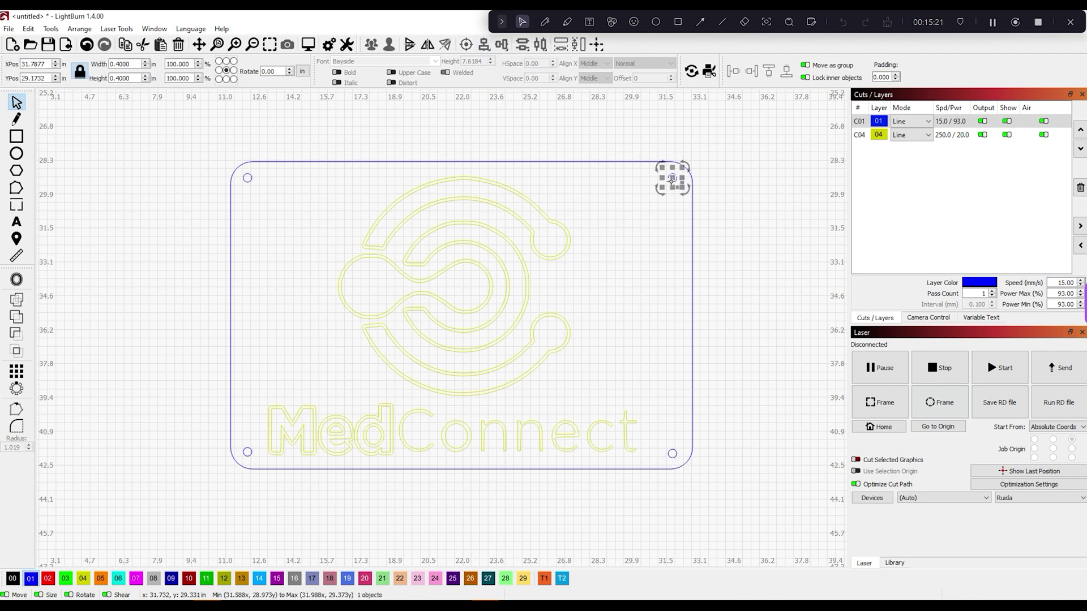
left_click(247, 178, "shift")
left_click(501, 44)
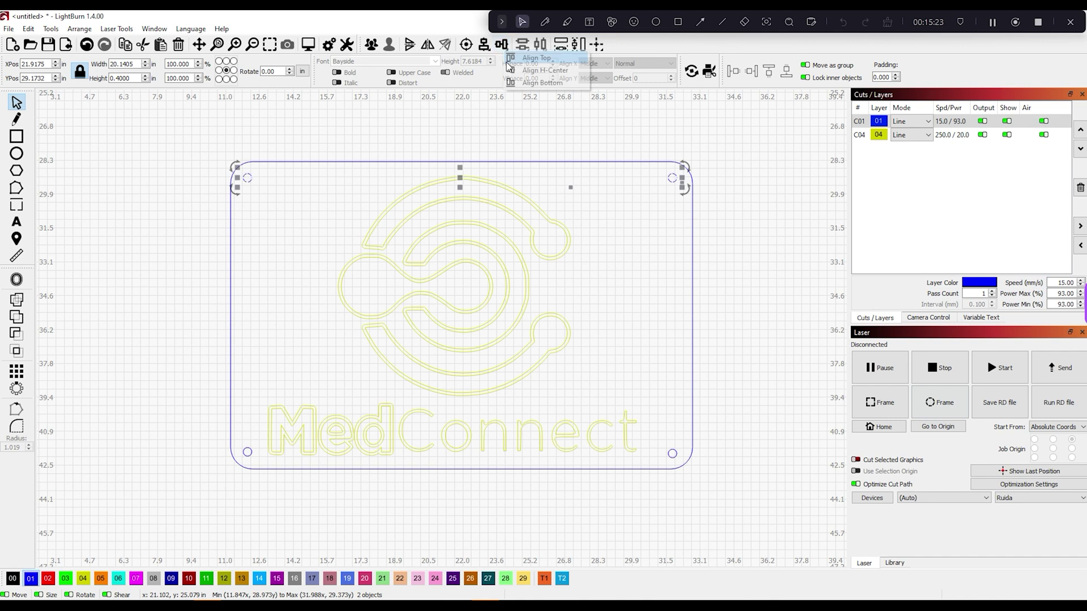
left_click(532, 71)
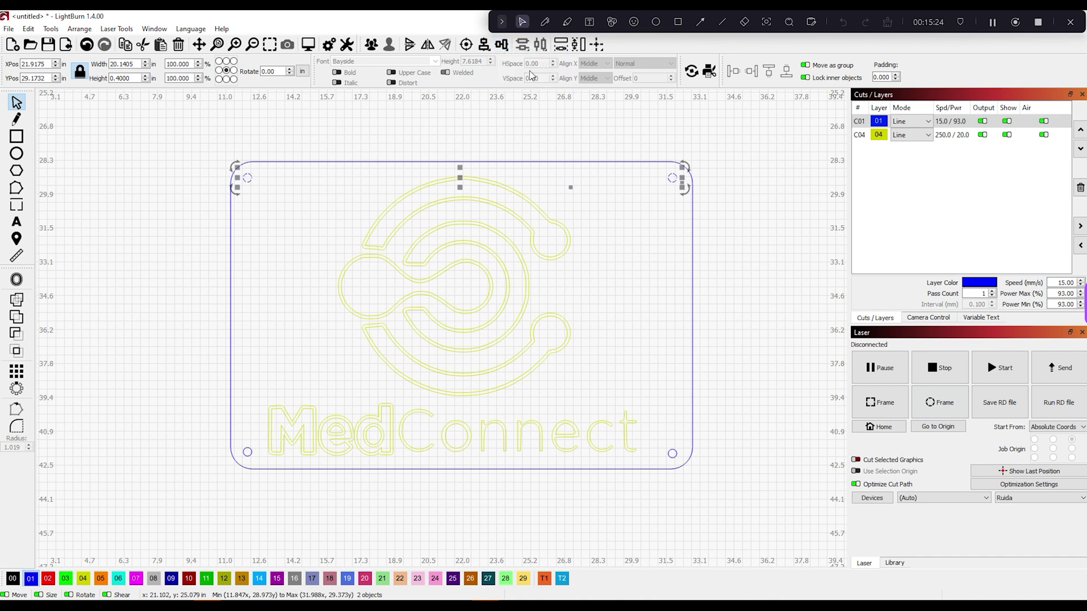
left_click(671, 453)
left_click(248, 452, "shift")
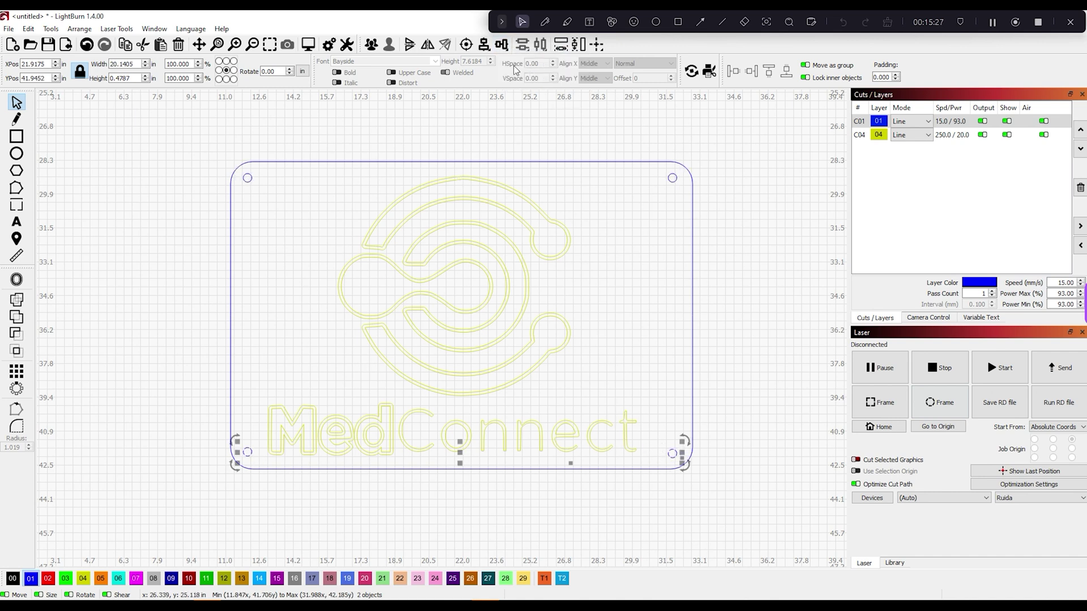
left_click(502, 45)
left_click(518, 75)
left_click(751, 207)
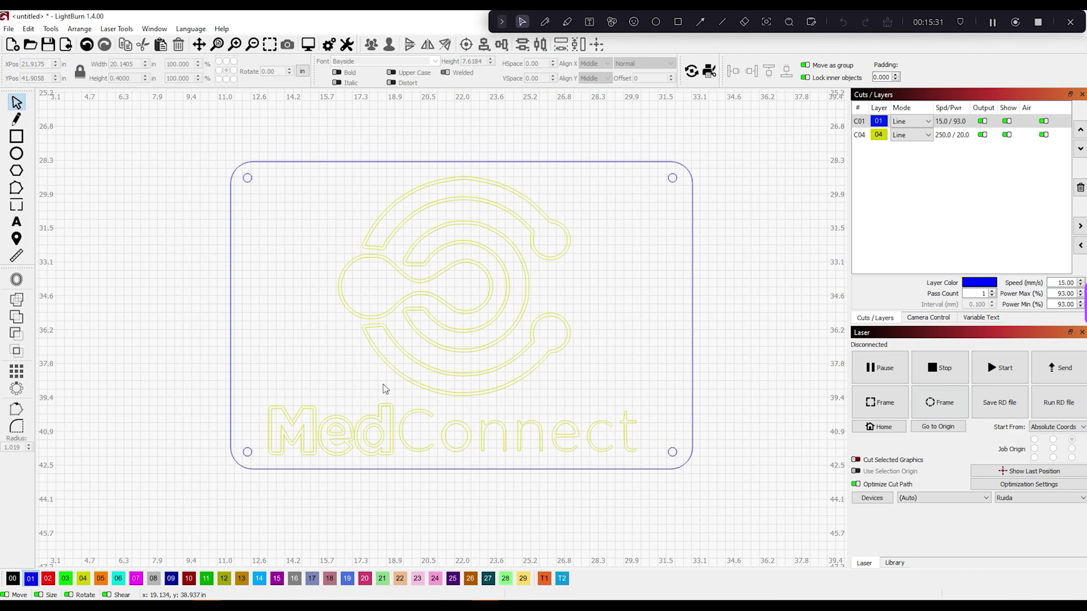
- Resize the entire MedConnect sign to 44 in wide and position it below the Kicklighters design
scroll(381, 388, "down", 4)
left_click_drag(279, 184, 661, 438)
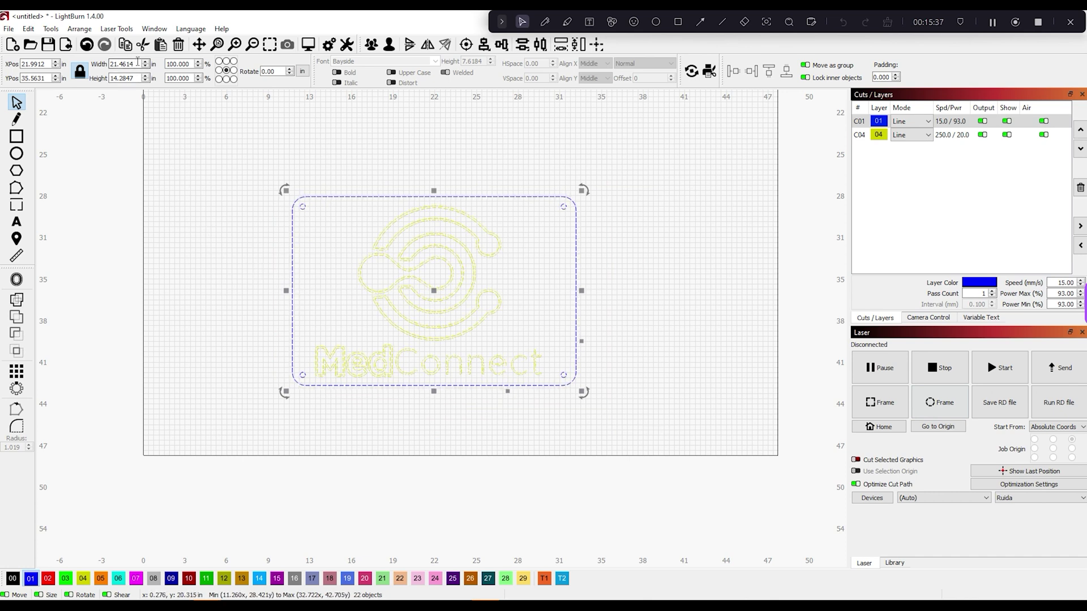
left_click_drag(138, 63, 94, 68)
type("44")
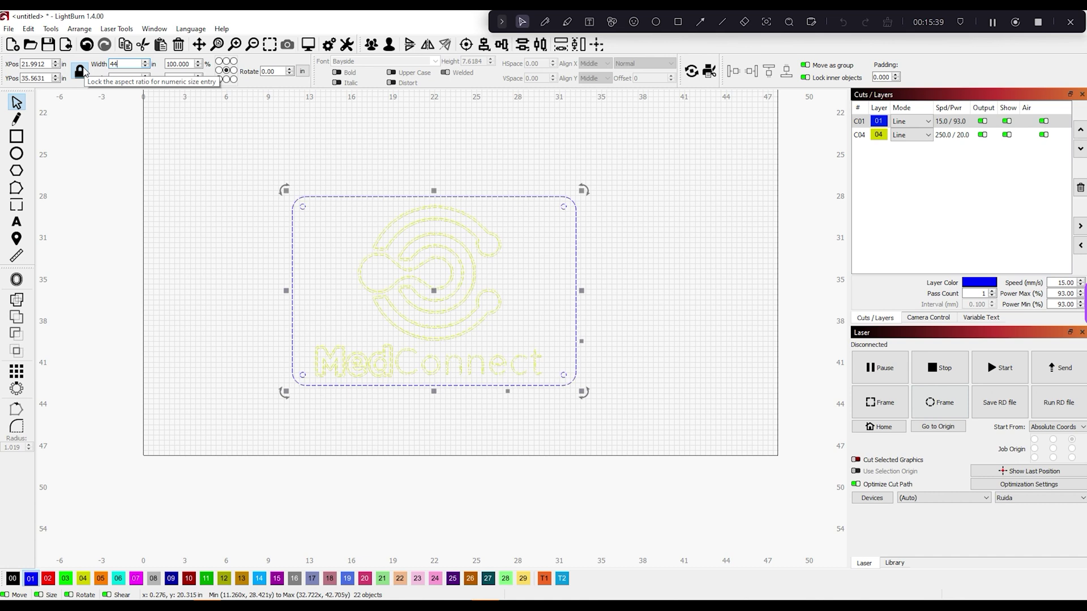
key("Return")
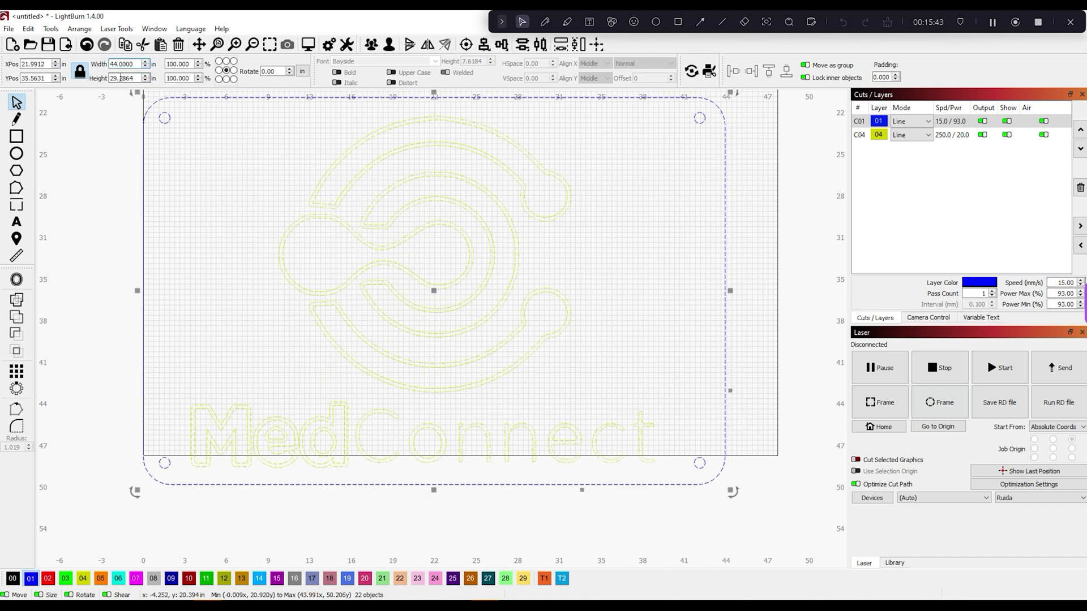
scroll(222, 159, "down", 2)
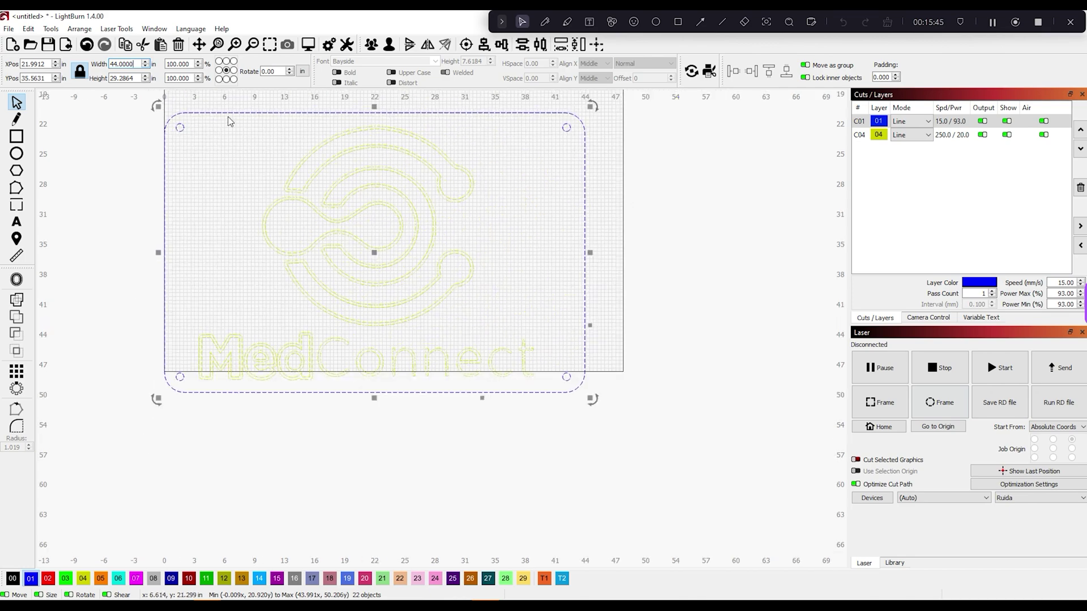
left_click_drag(232, 120, 255, 172)
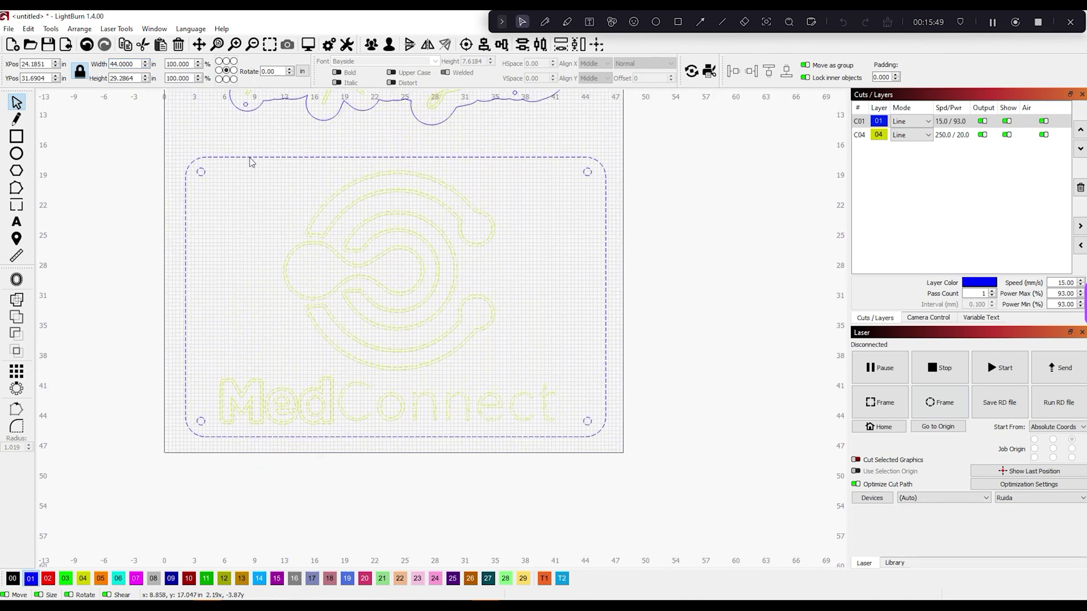
left_click(658, 241)
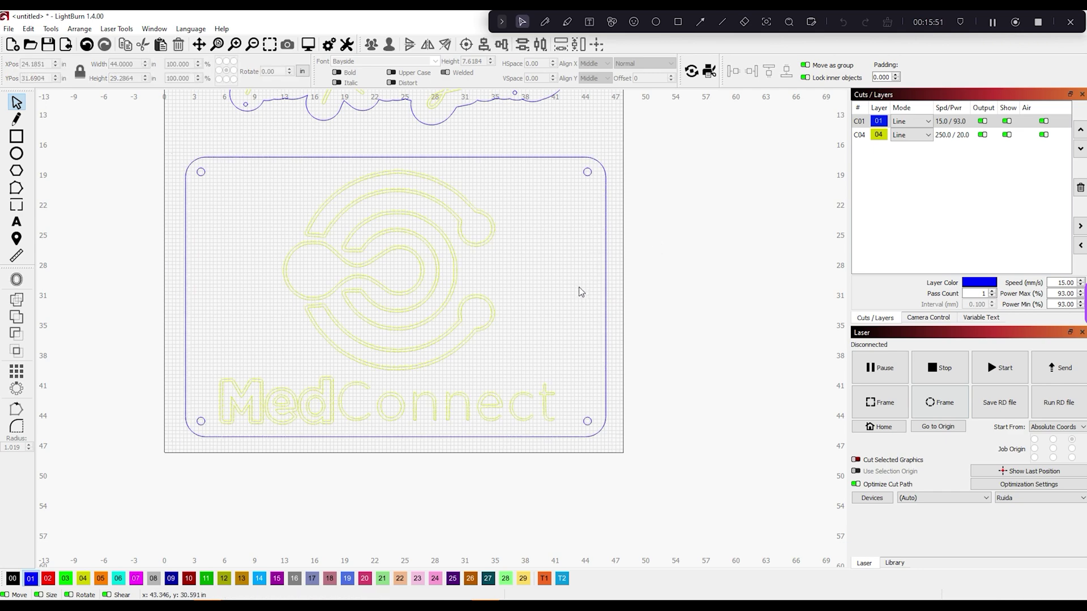
scroll(578, 294, "down", 1)
scroll(500, 353, "up", 2)
scroll(458, 303, "down", 2)
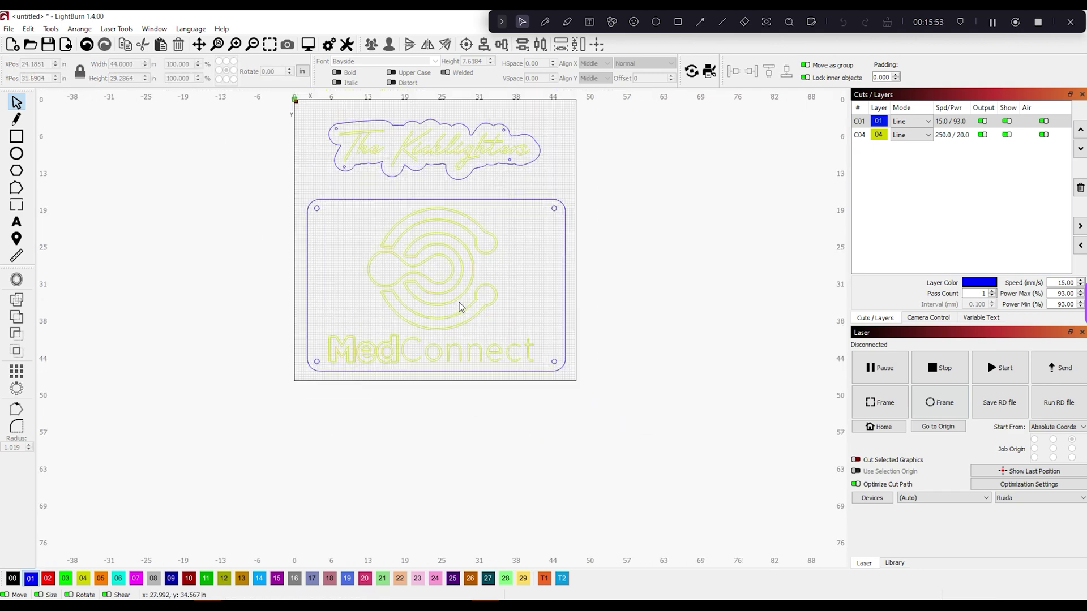
scroll(594, 187, "down", 1)
scroll(507, 174, "up", 2)
scroll(507, 174, "up", 1)
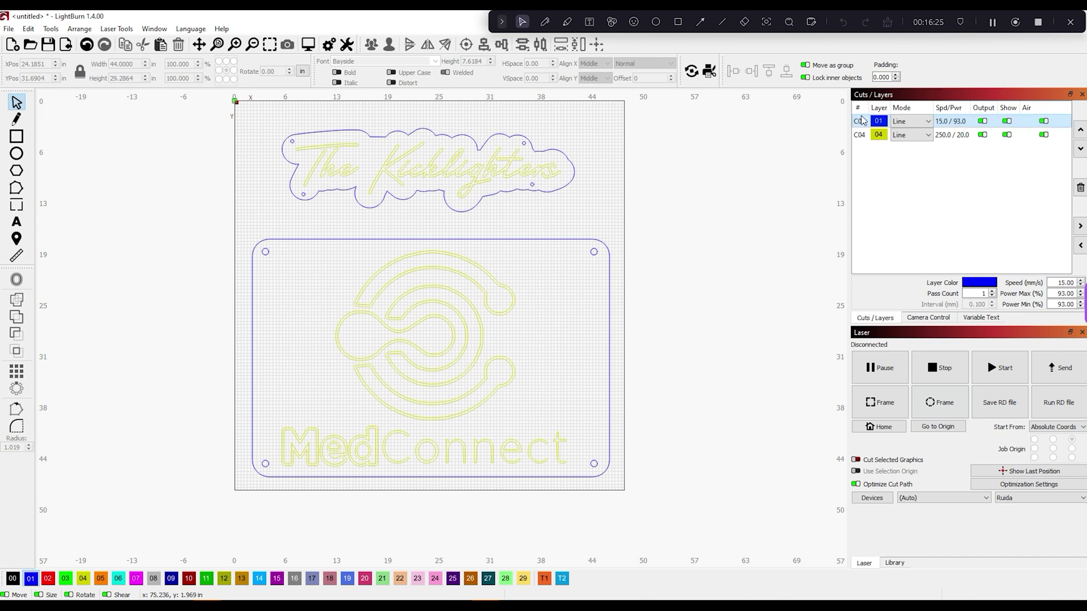
scroll(653, 290, "down", 1)
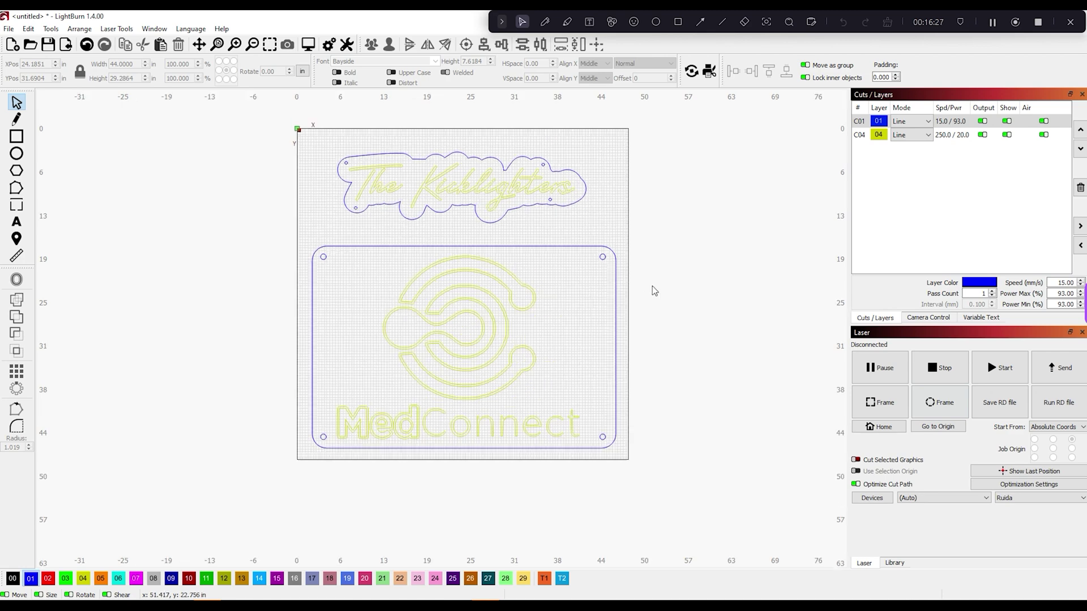
scroll(585, 234, "up", 2)
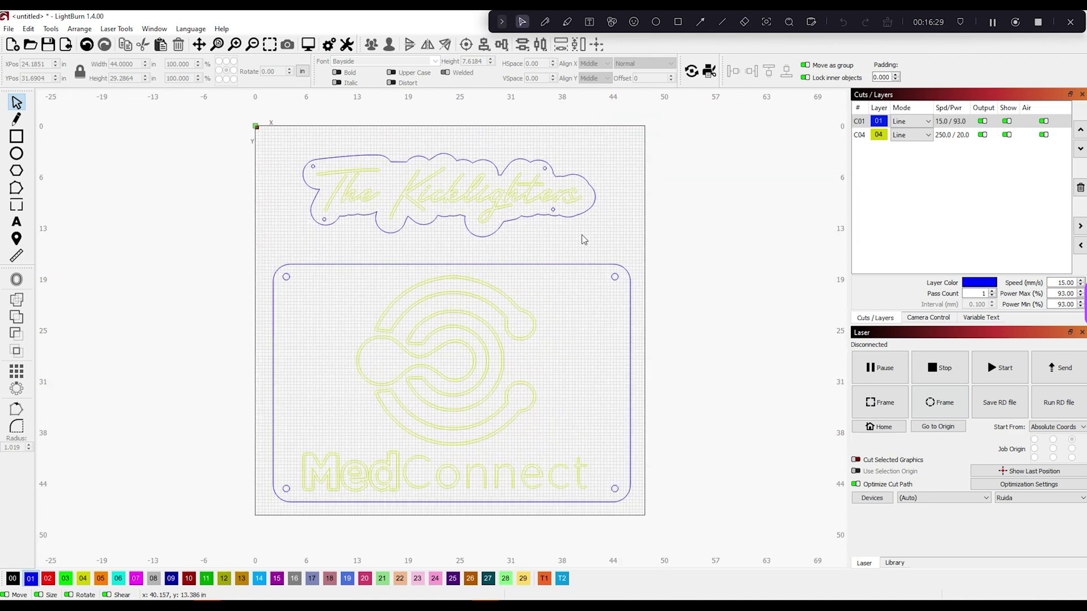
scroll(584, 239, "down", 1)
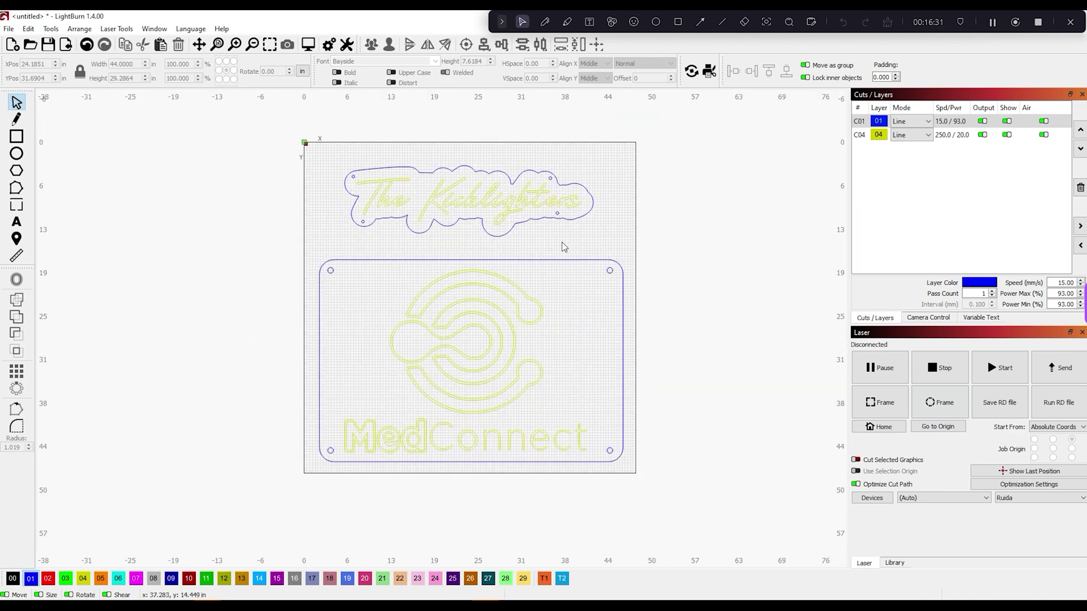